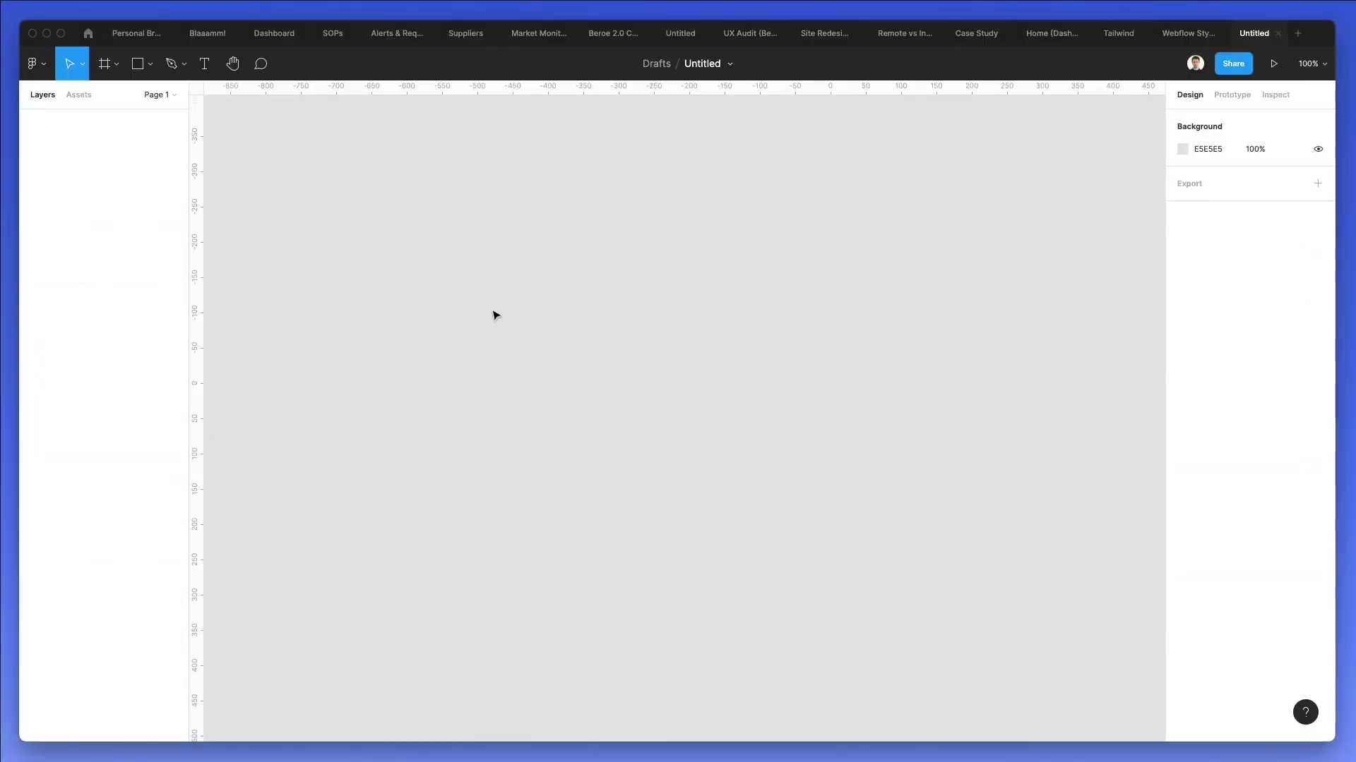
Step: Rename the Figma file to iOS
left_click(705, 66)
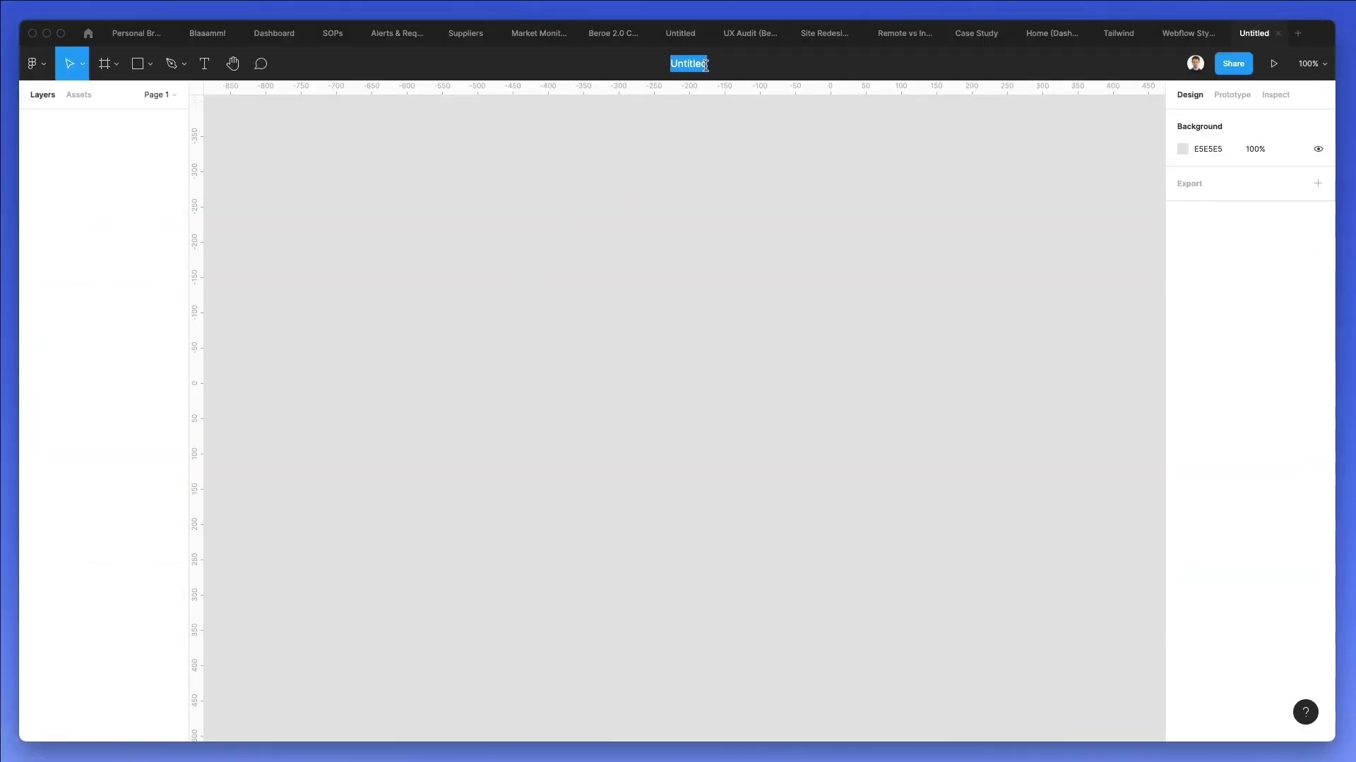
key("BackSpace")
key("Return")
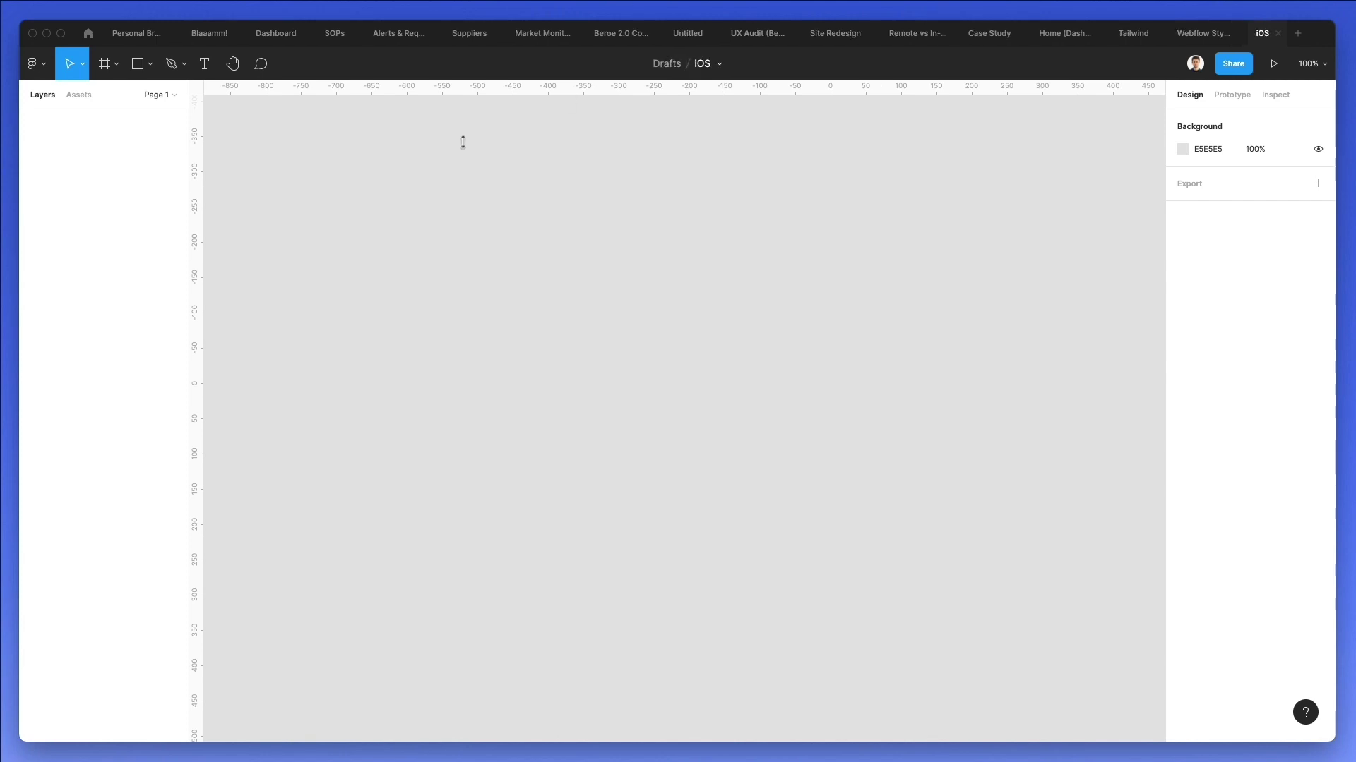
Step: Add a 428×926 iPhone 13 Pro Max frame and name it 1
left_click(106, 70)
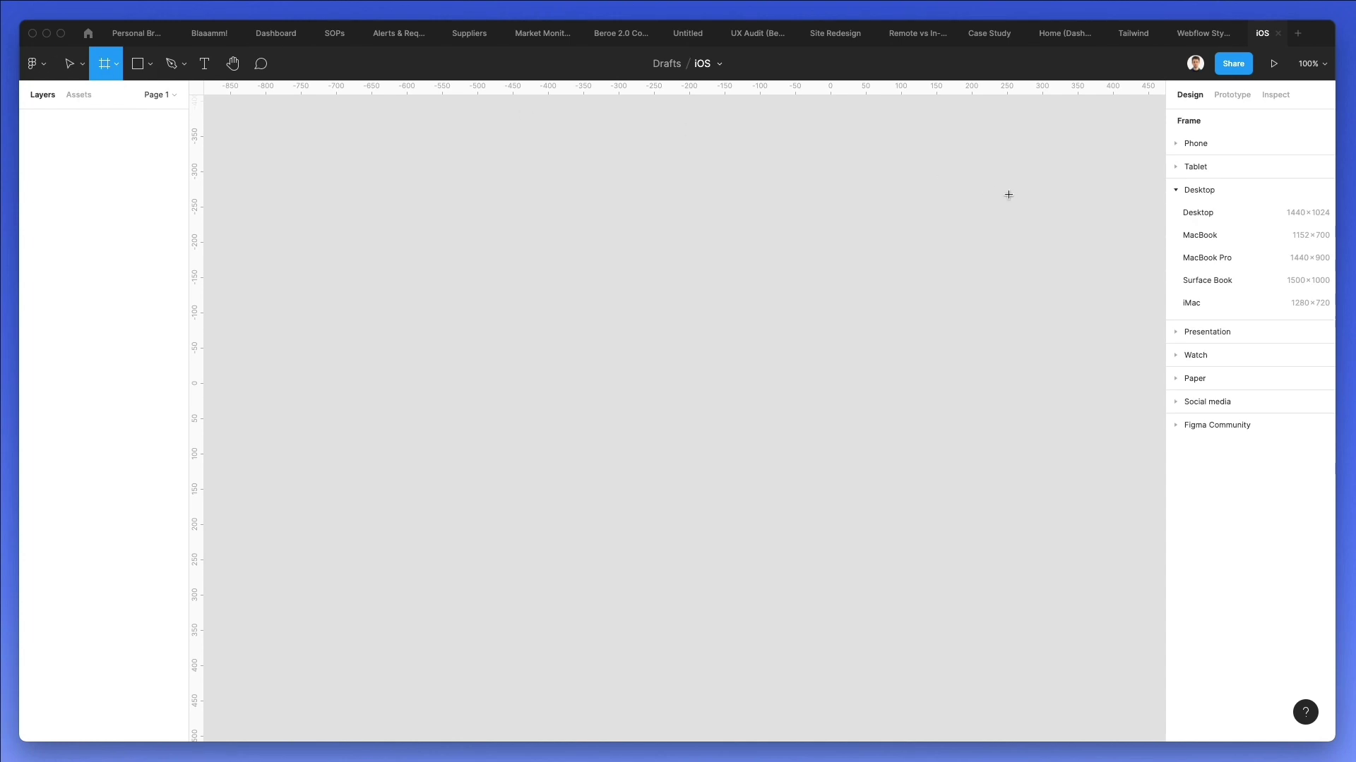
left_click(1176, 143)
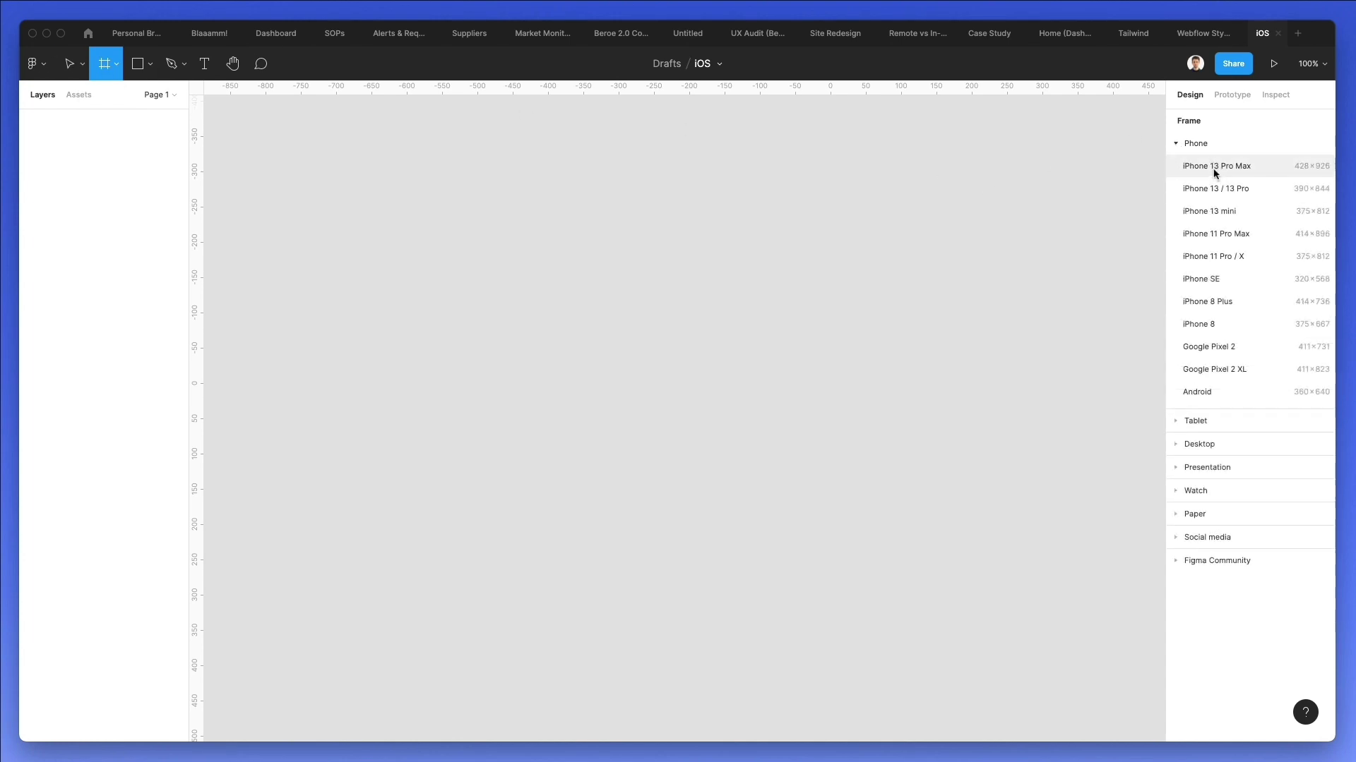
left_click(1214, 169)
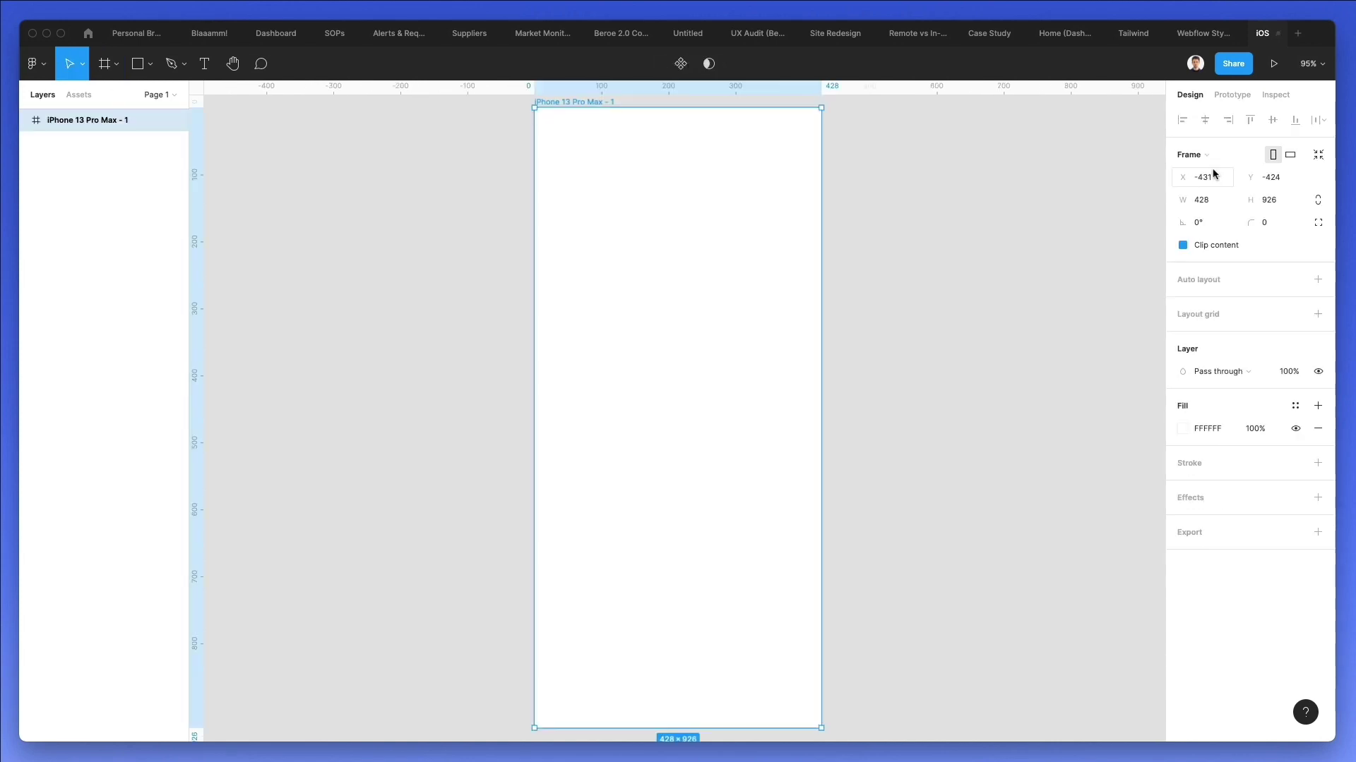
double_click(110, 121)
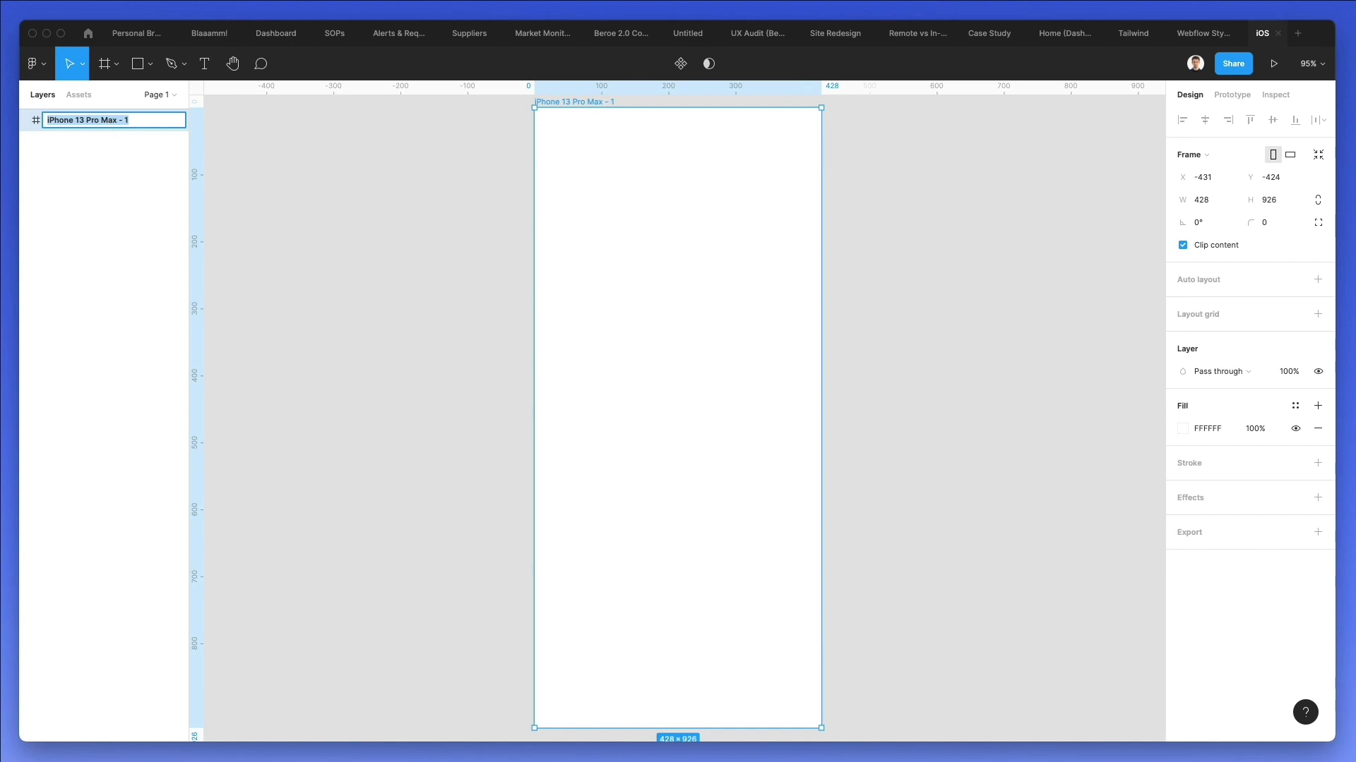
type("1")
key("Return")
left_click(459, 224)
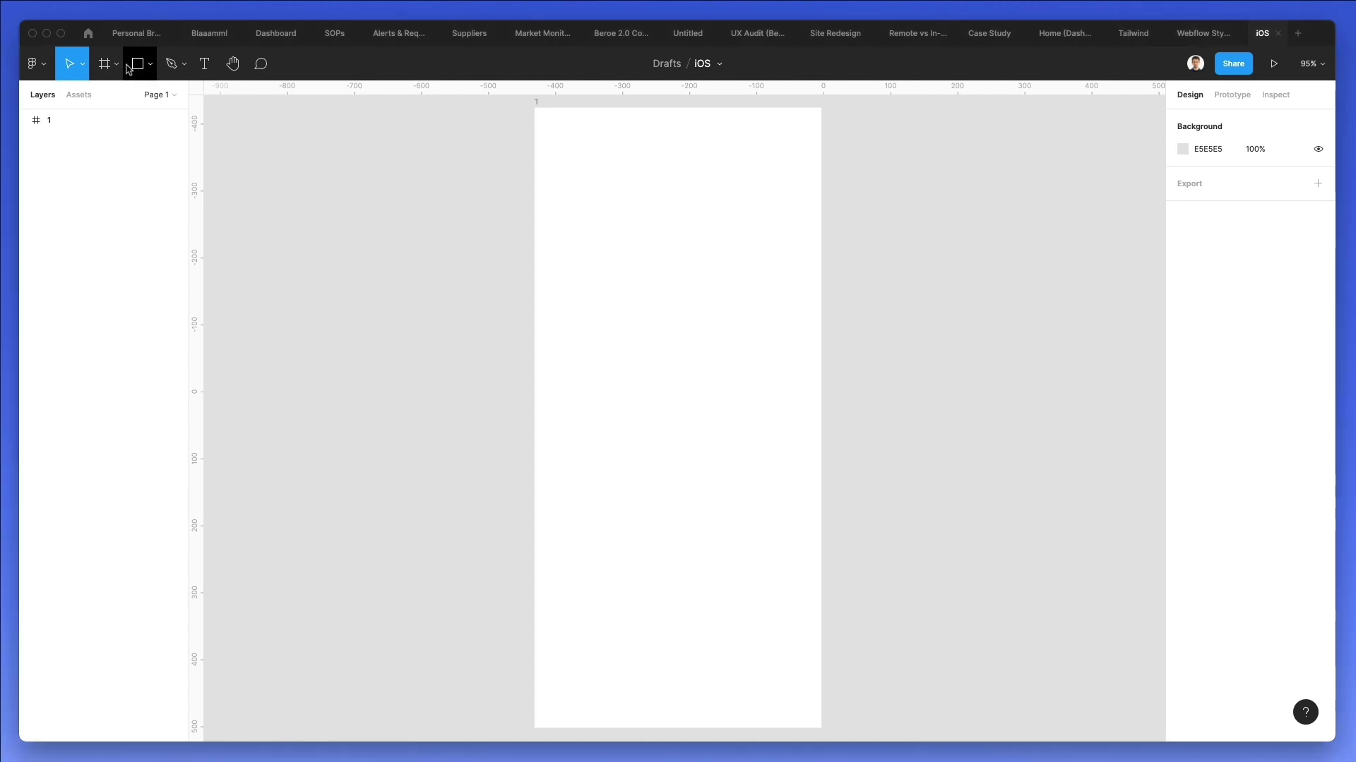
Step: Add a 'Discovery mode' text box inside frame 1
left_click(209, 69)
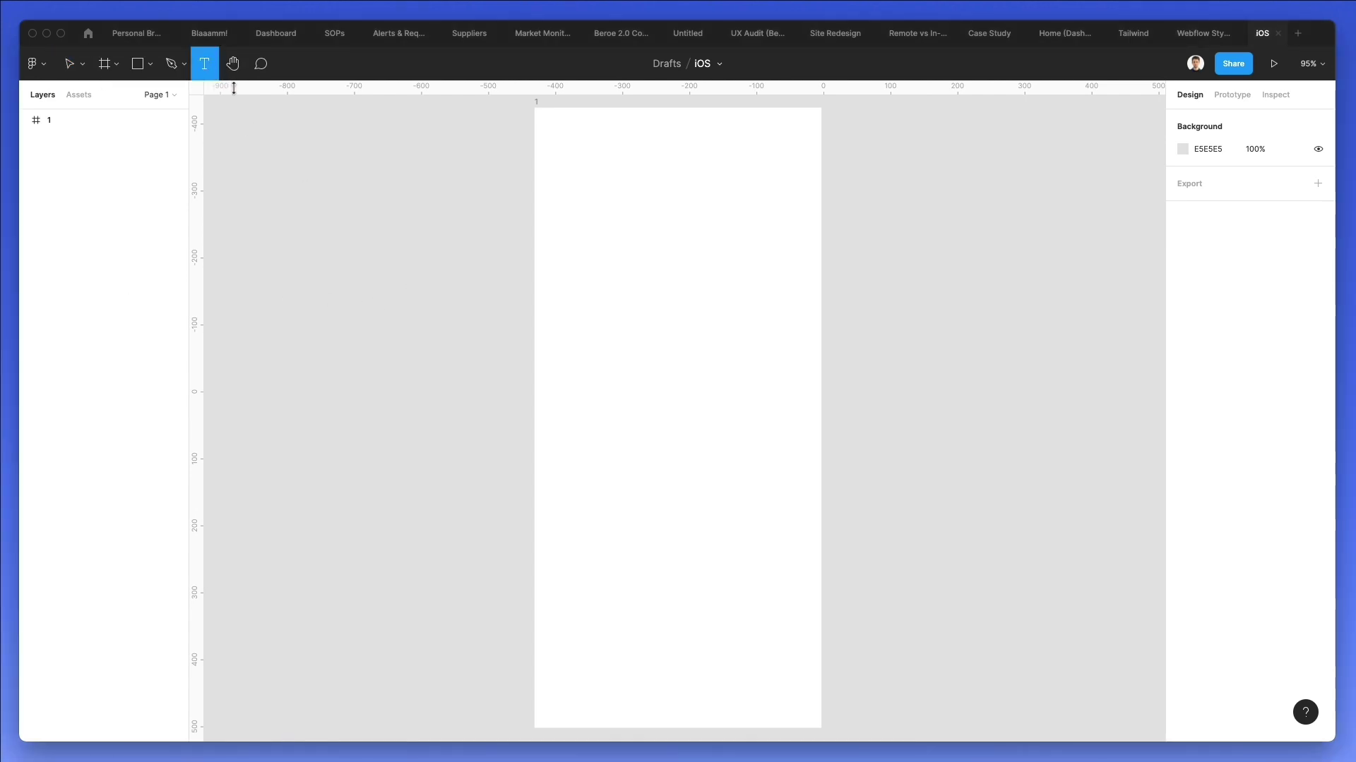
left_click(568, 165)
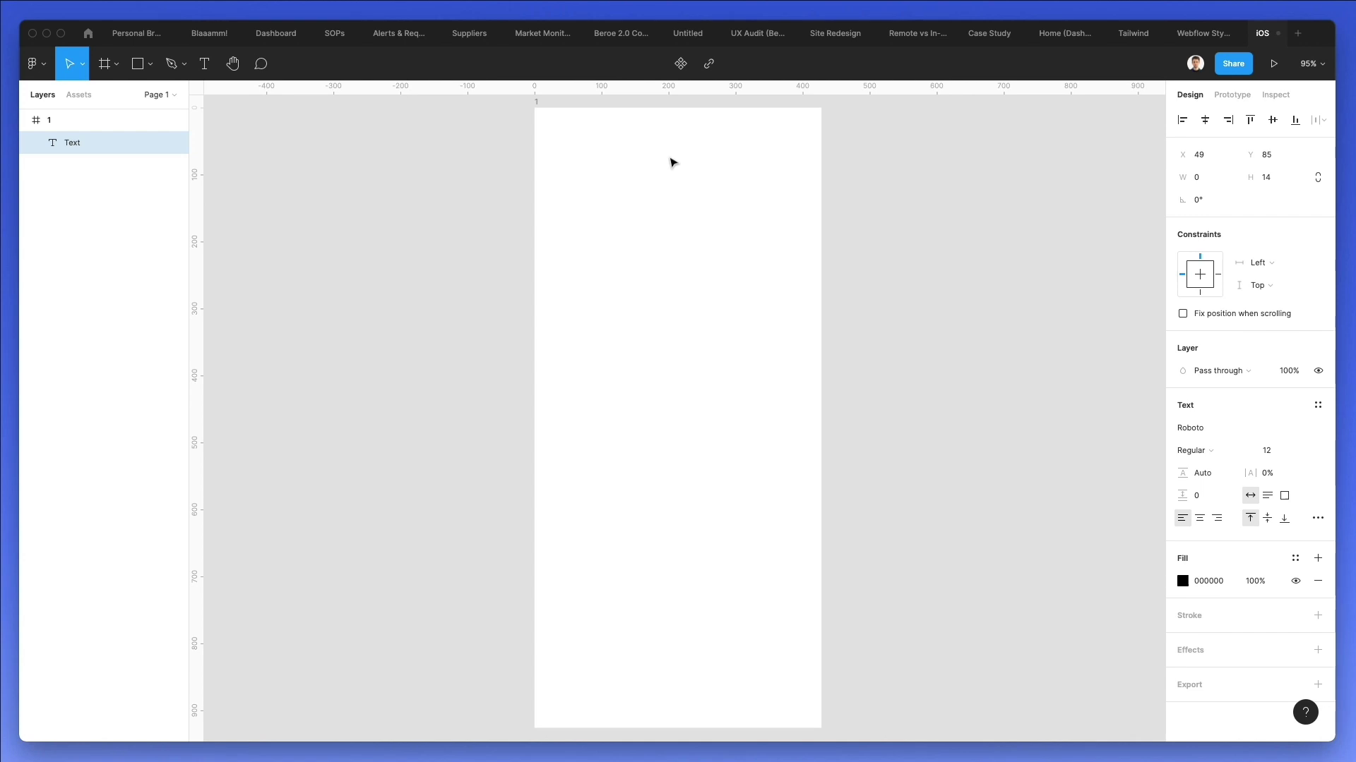
type("Discovery mode")
key("Escape")
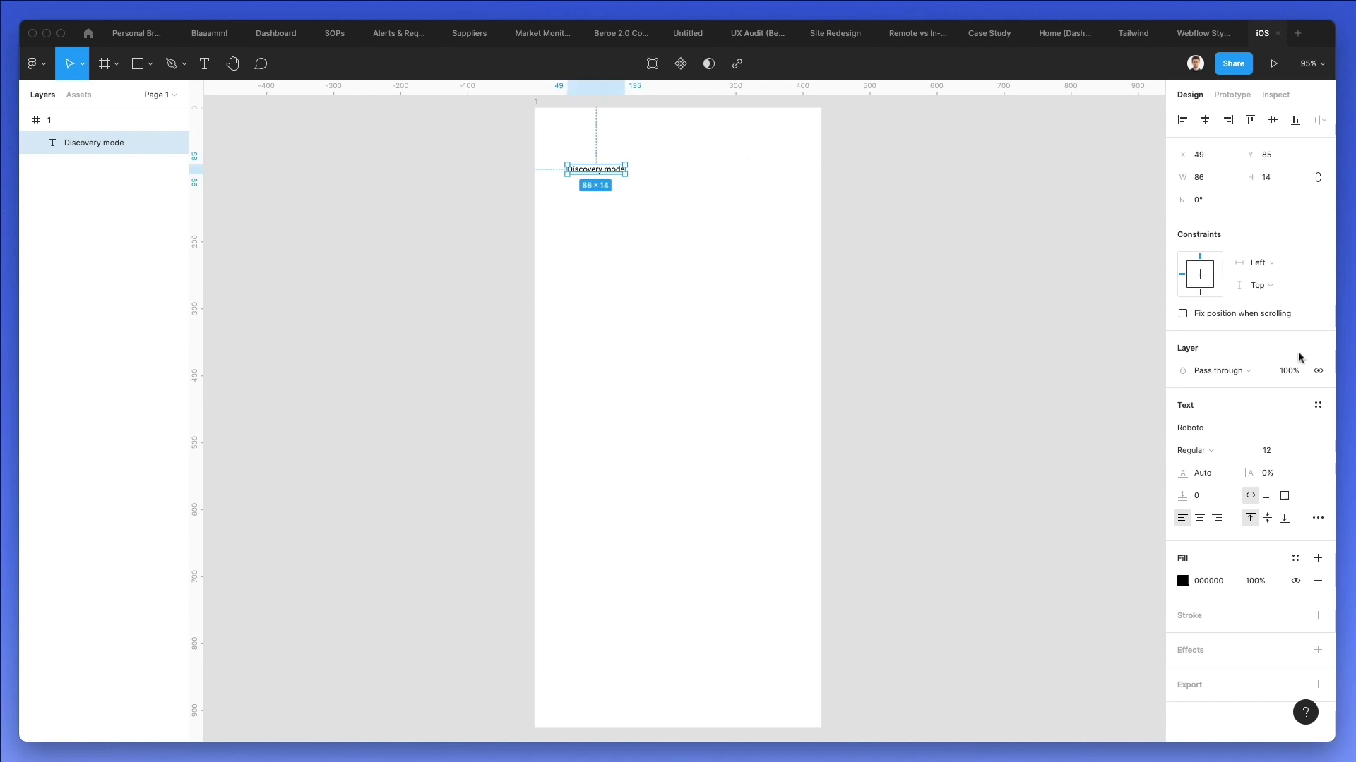
Step: Set the heading font to Lato at size 36
left_click(1216, 428)
key("BackSpace")
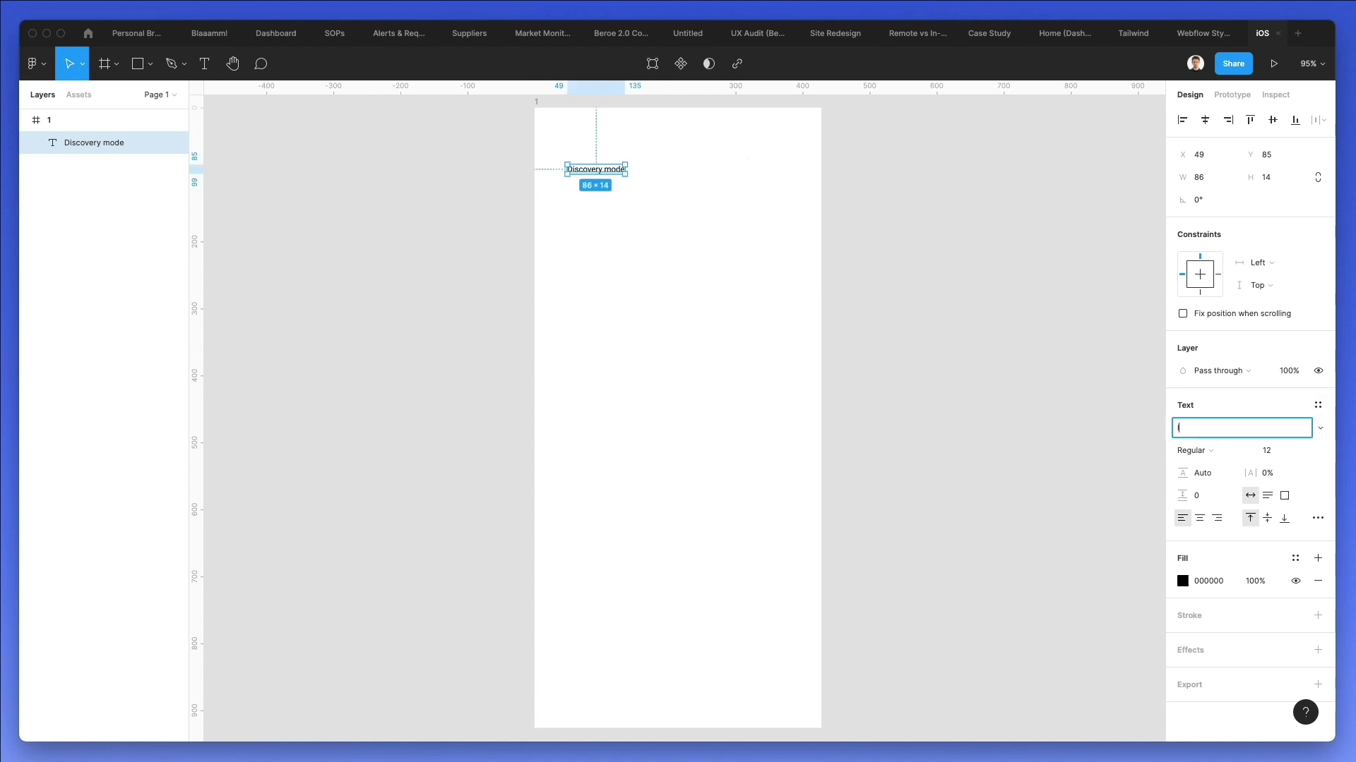
type("Lato")
key("Return")
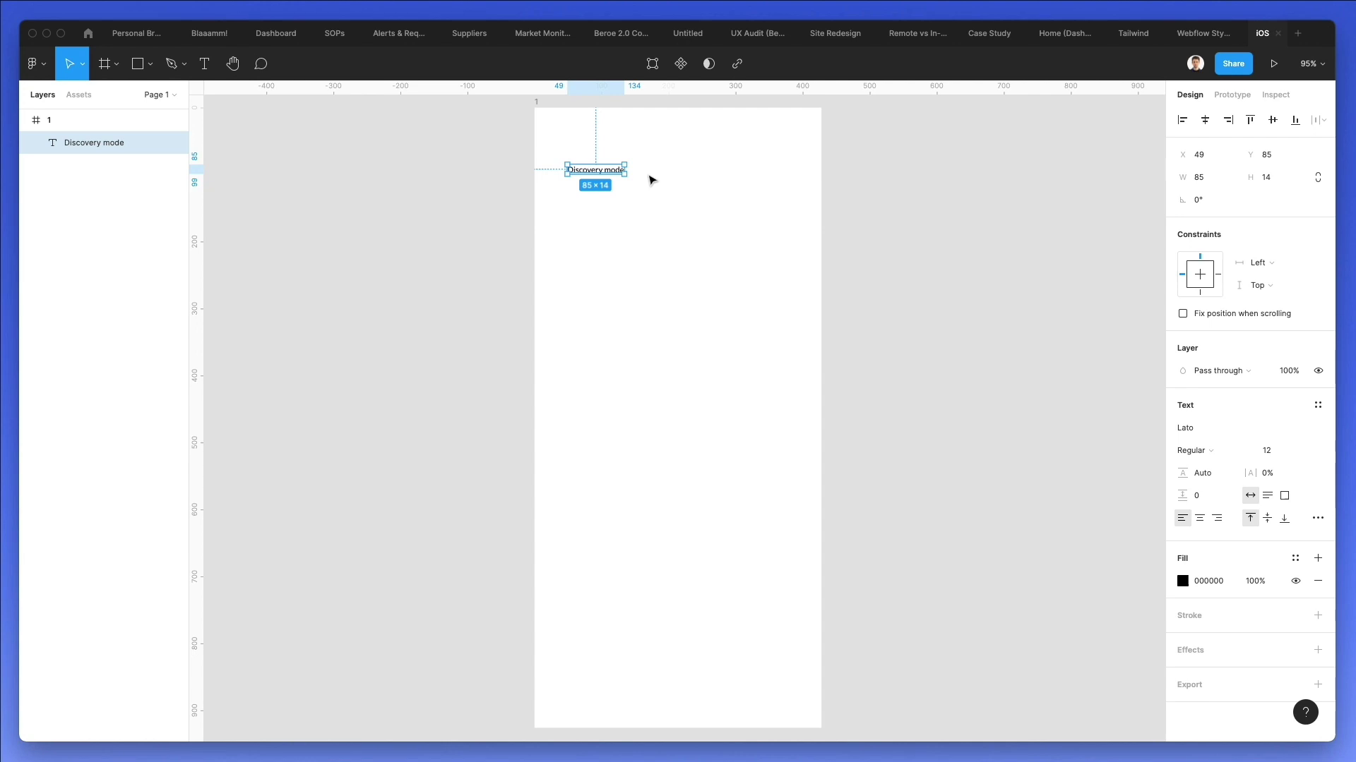
left_click(1271, 452)
key("shift+Up")
key("shift+Up")
key("shift+Up")
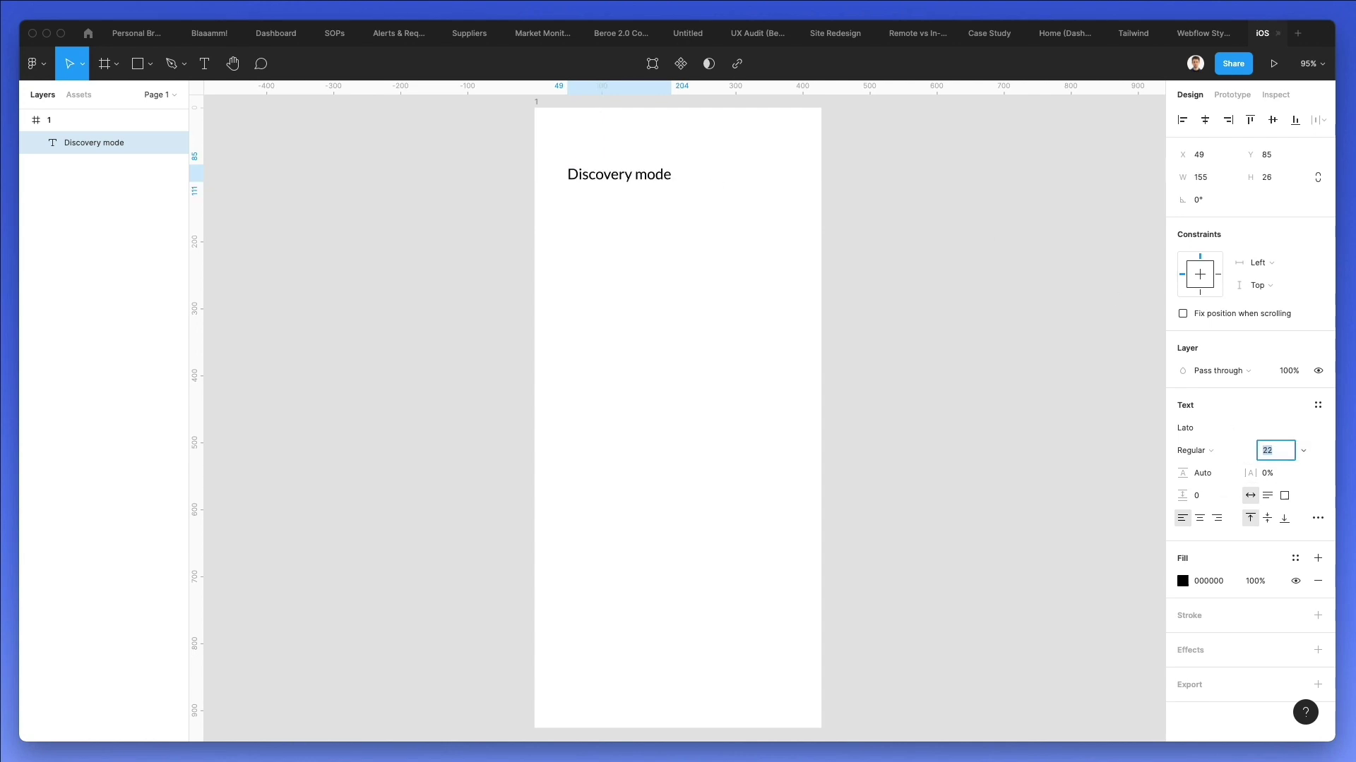
key("Down")
key("Down")
key("Down")
key("Down")
key("Down")
key("Down")
key("Down")
key("Down")
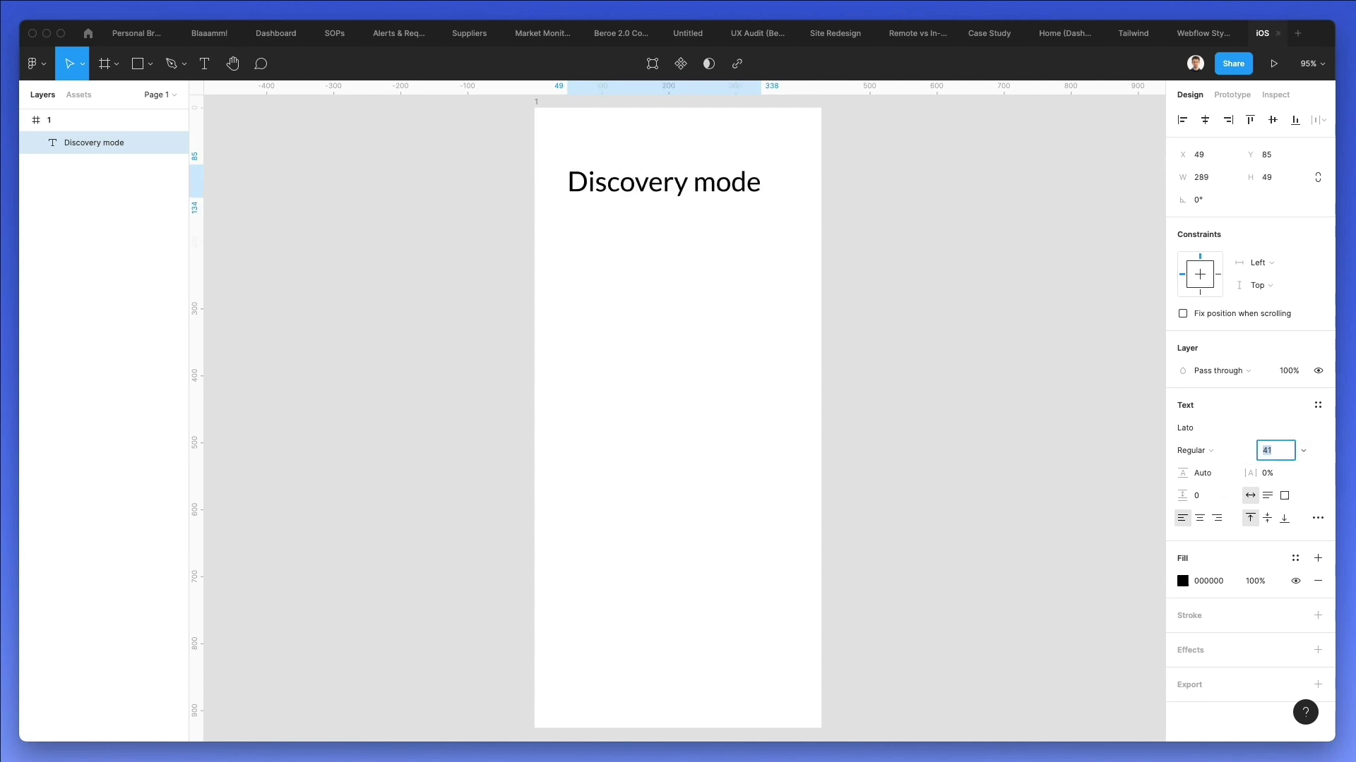
key("Escape")
key("Escape")
Step: Nudge the heading slightly down-left and make it Bold
left_click_drag(692, 192, 675, 200)
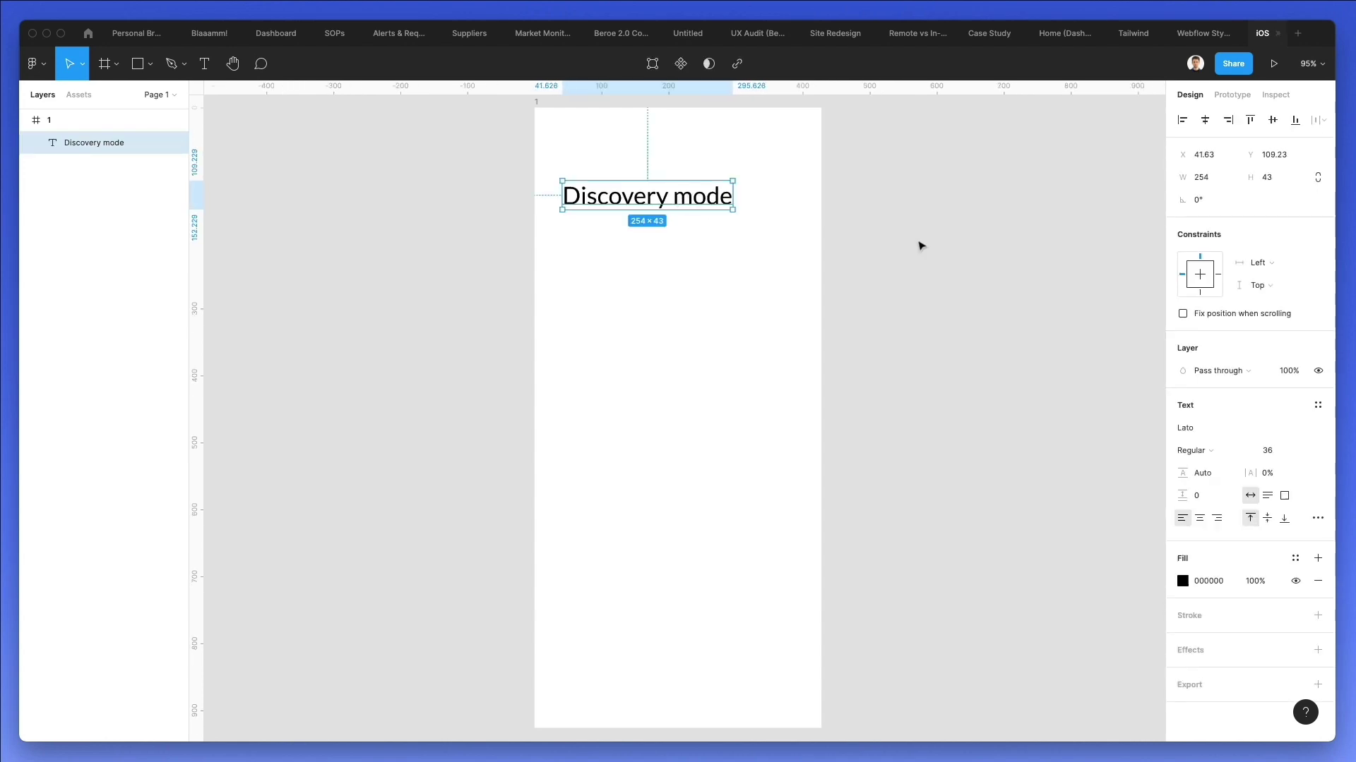
left_click(1193, 452)
left_click(1212, 466)
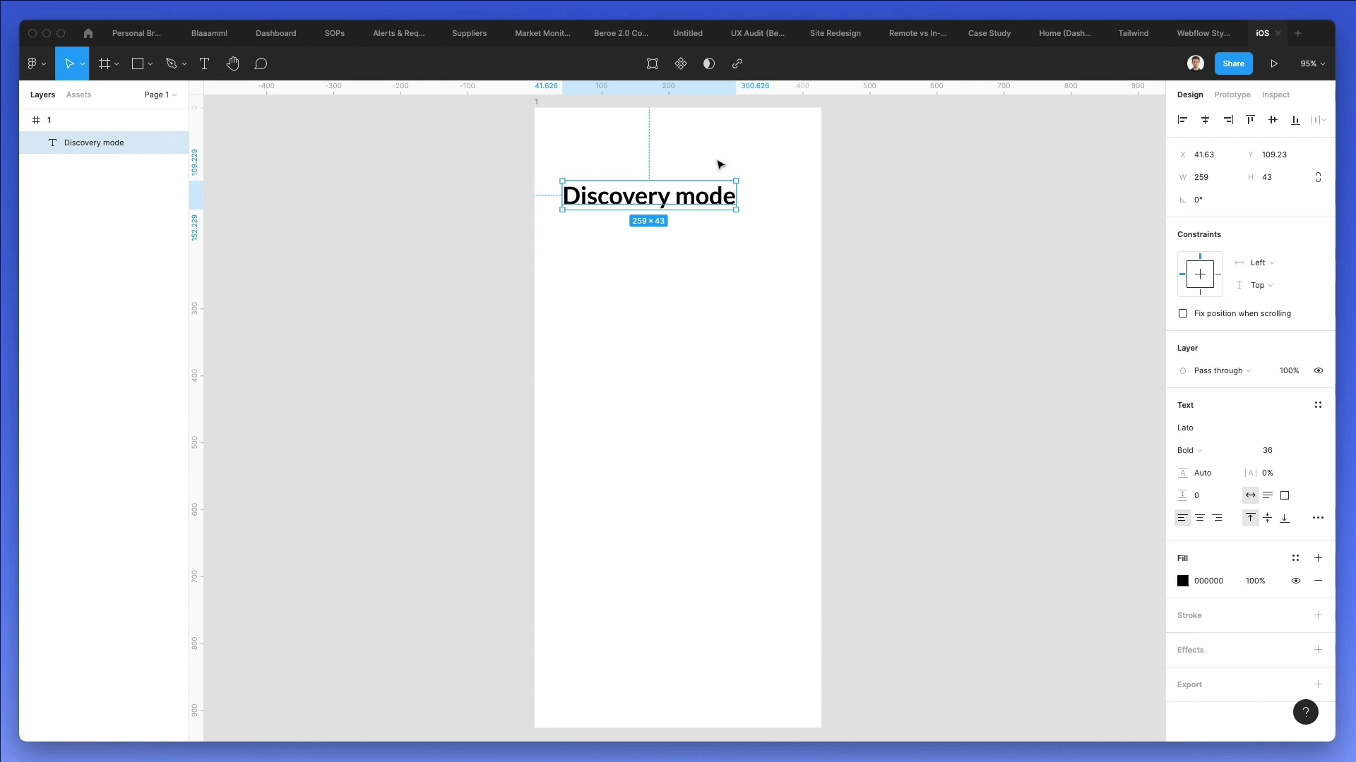
Step: Select frame 1, undoing an accidentally added auto layout
left_click(551, 109)
left_click(537, 103)
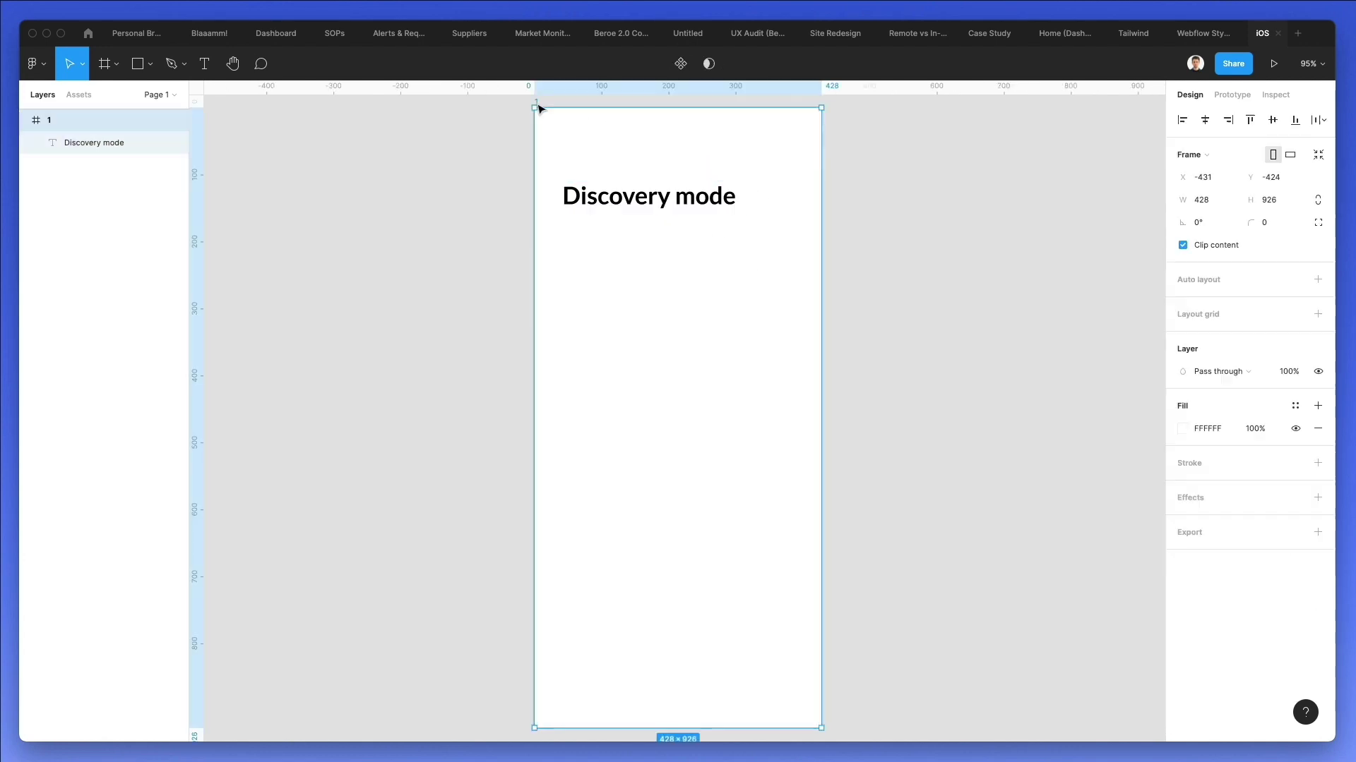
left_click(1226, 283)
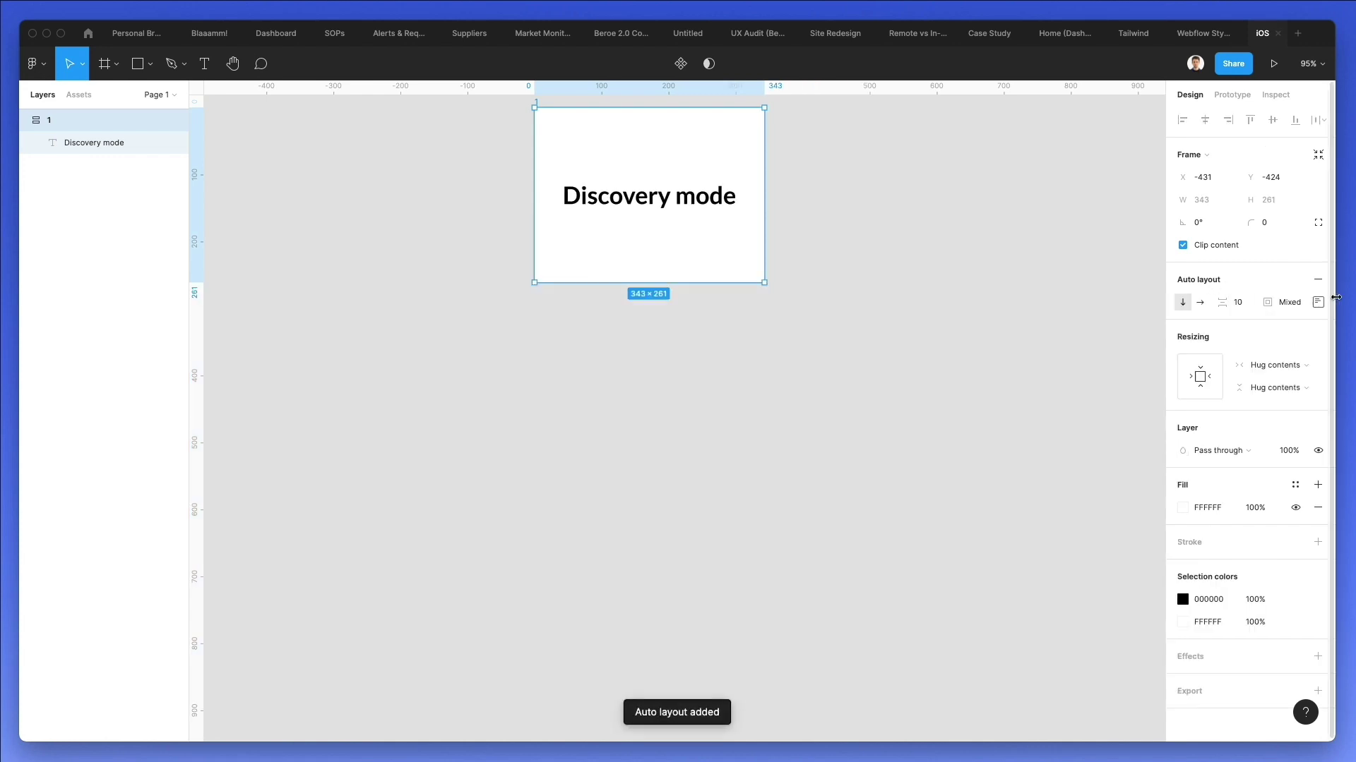
key("ctrl+z")
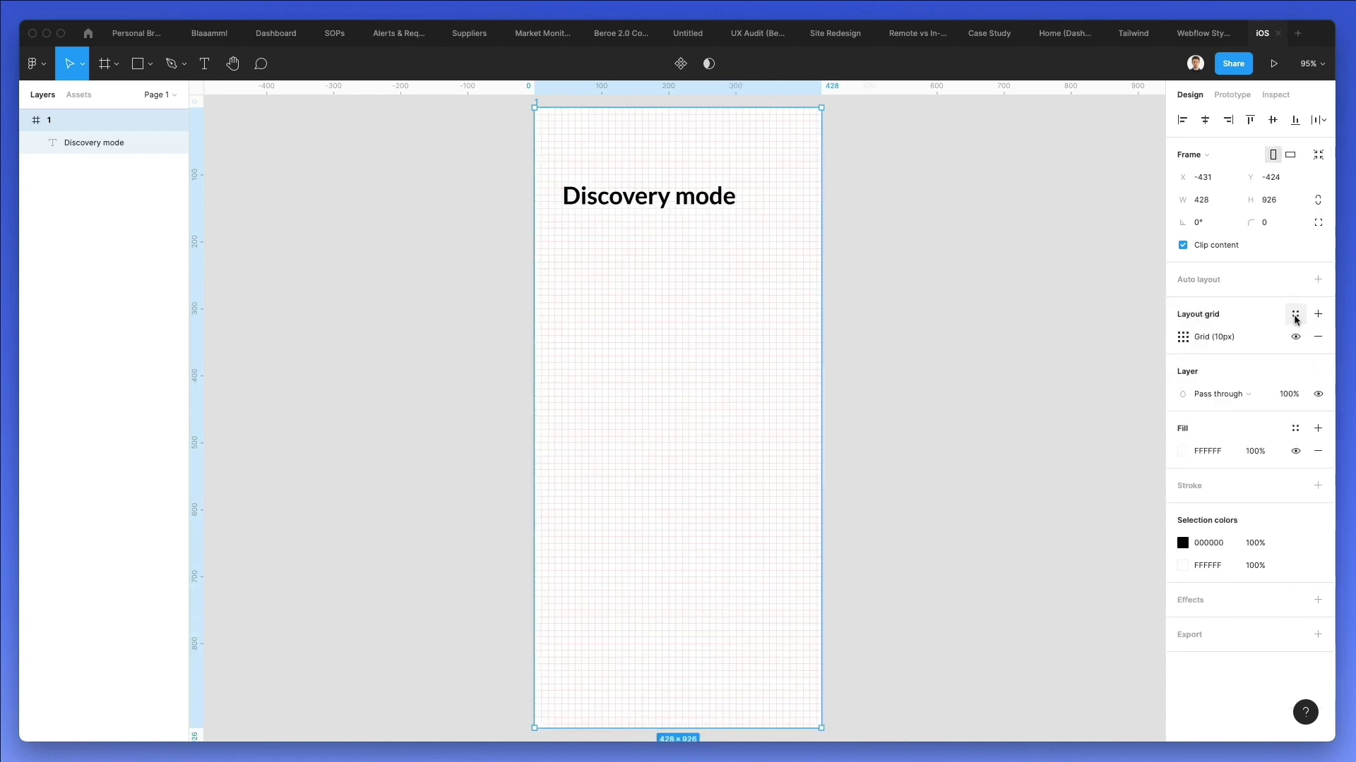
Step: Add a 2-column layout grid to frame 1 with about 40 px side margins
left_click(1296, 315)
left_click(1183, 326)
left_click(1183, 337)
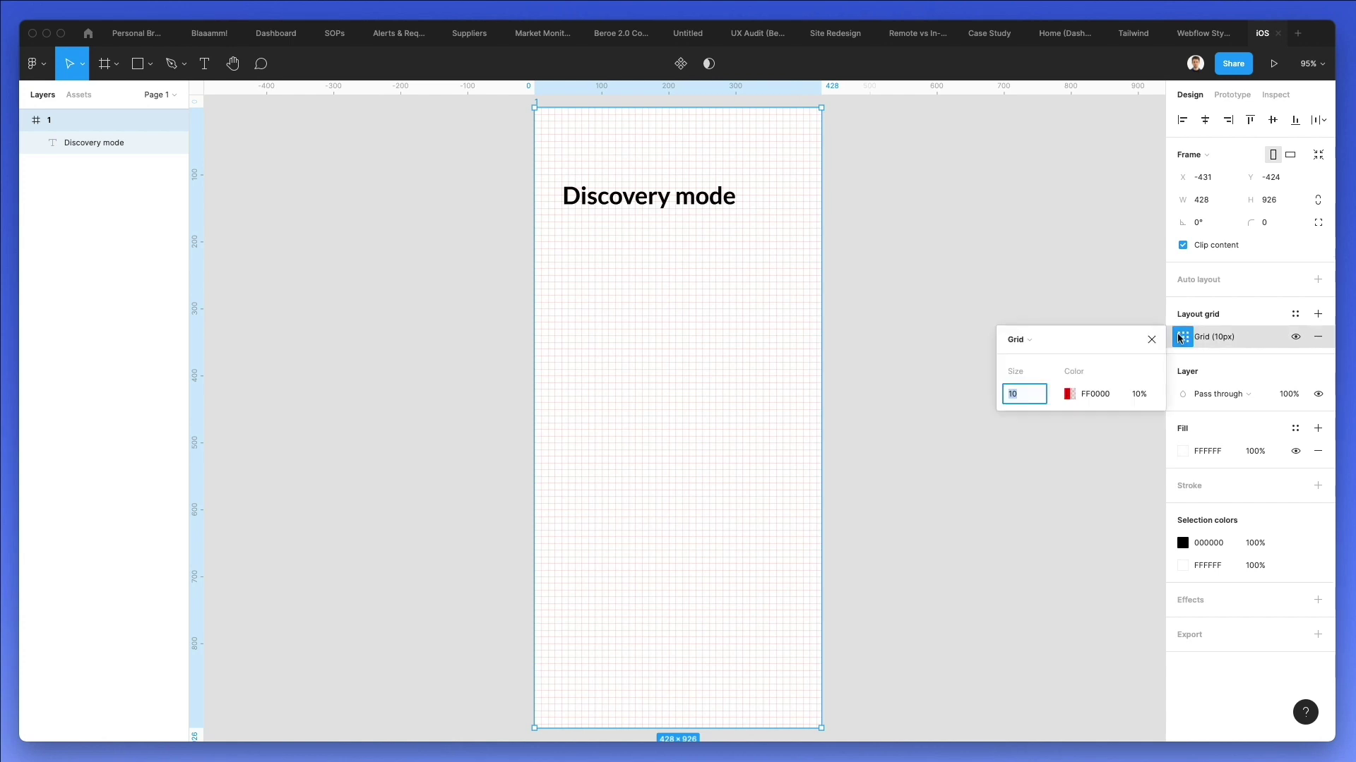
left_click(1025, 340)
left_click(1041, 356)
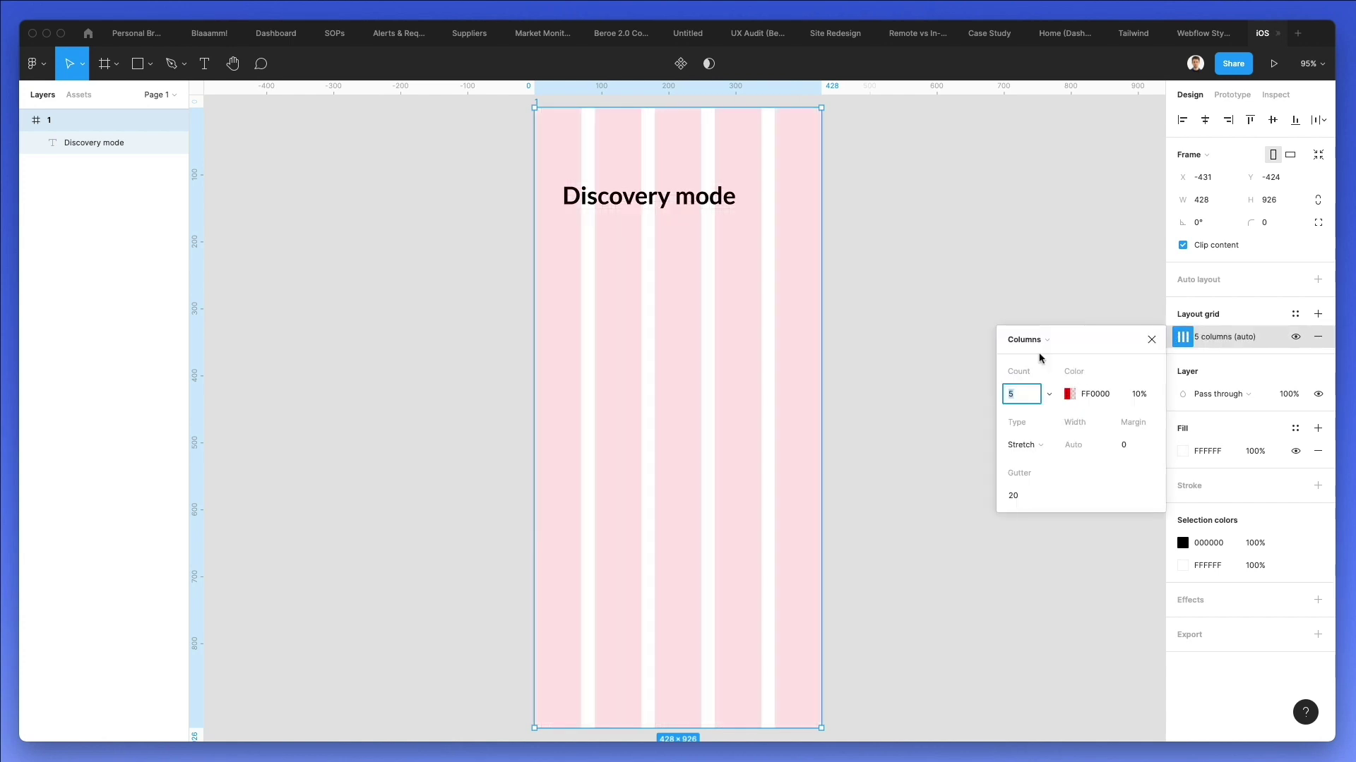
type("2")
key("Return")
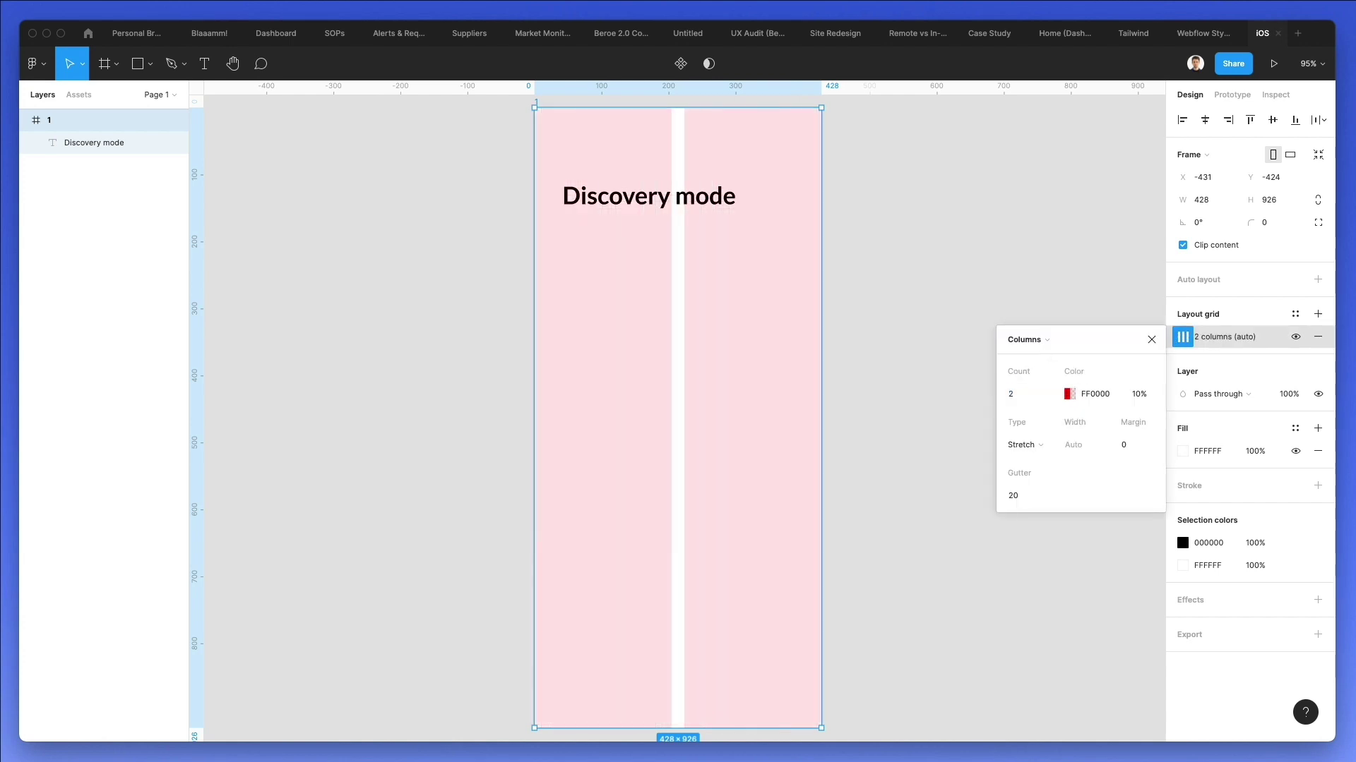
left_click(1131, 444)
key("shift+Up")
key("shift+Up")
key("shift+Up")
key("shift+Up")
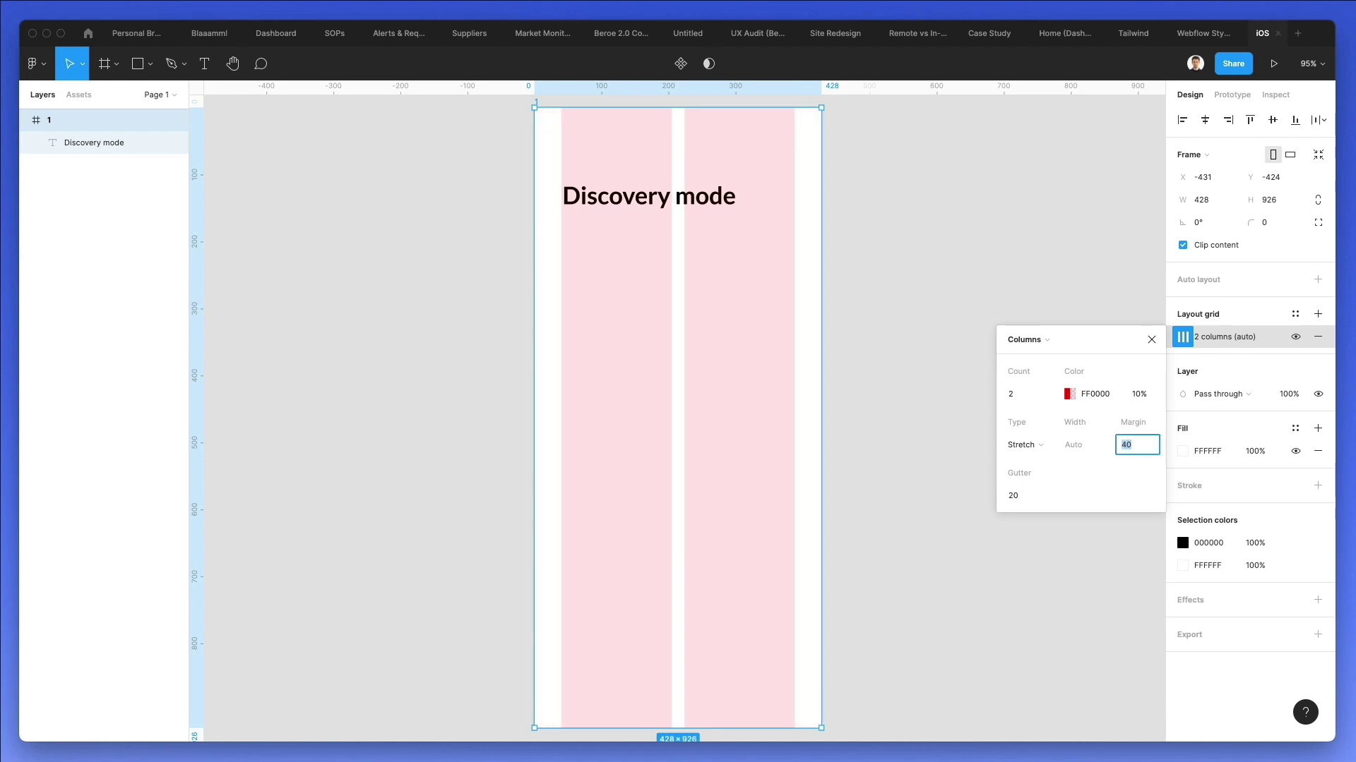
left_click(873, 269)
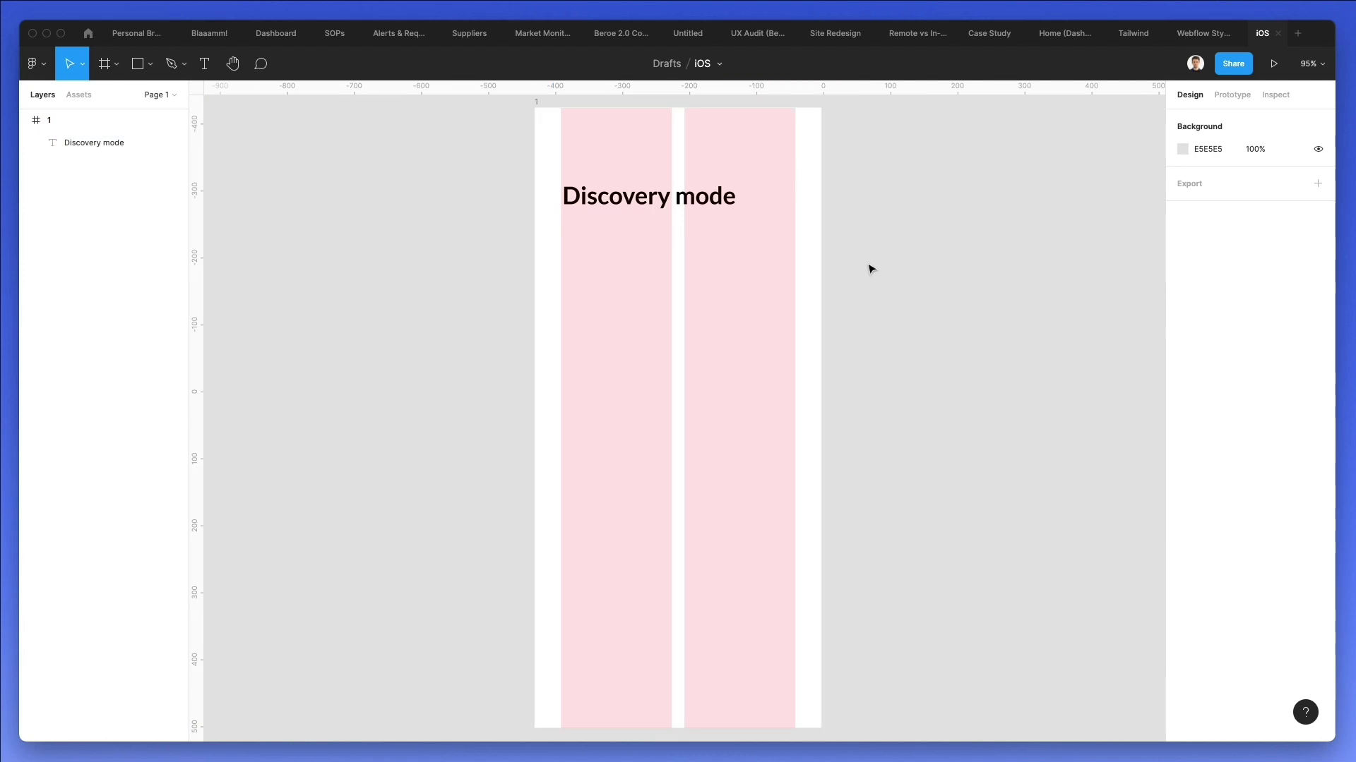
Step: Make the grid colour faint near-white and align the heading with the left column
left_click(535, 108)
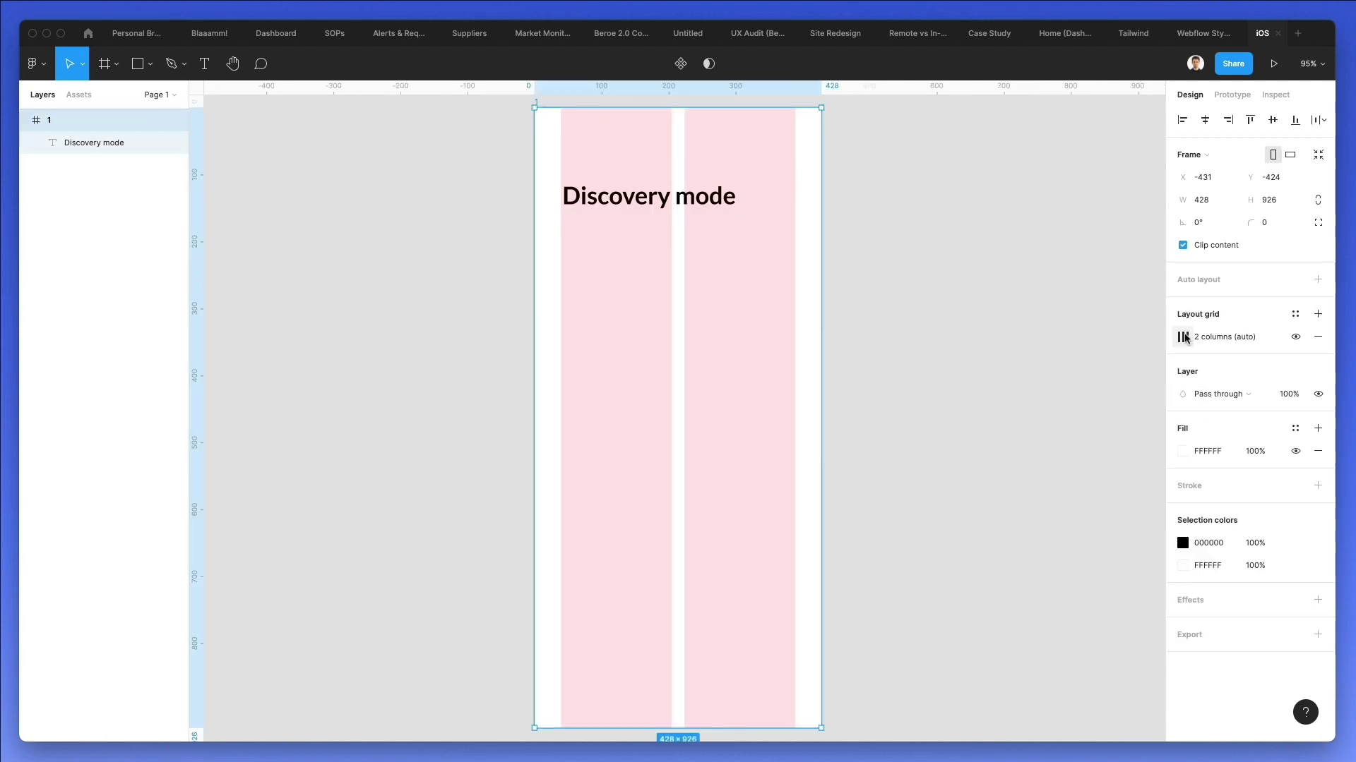
left_click(1182, 337)
left_click(1069, 394)
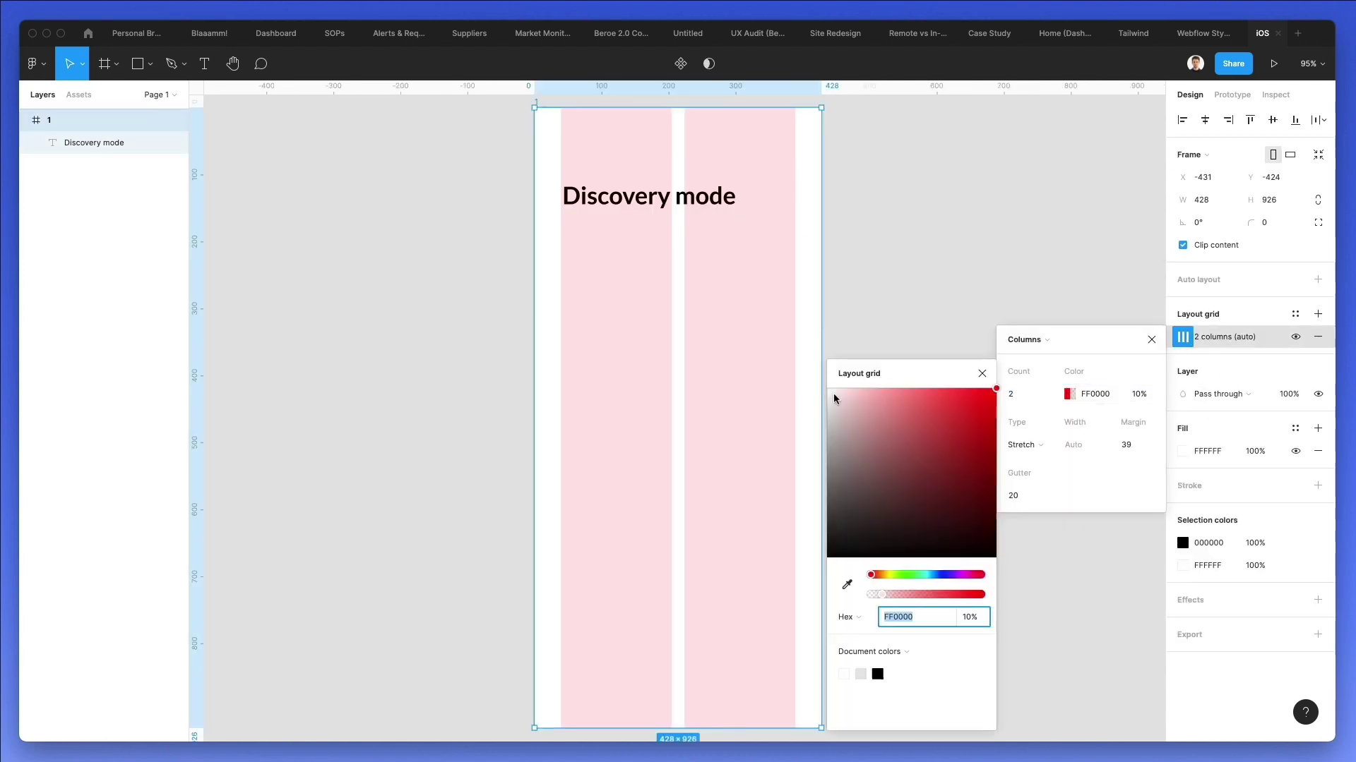
left_click_drag(829, 393, 827, 409)
left_click(698, 346)
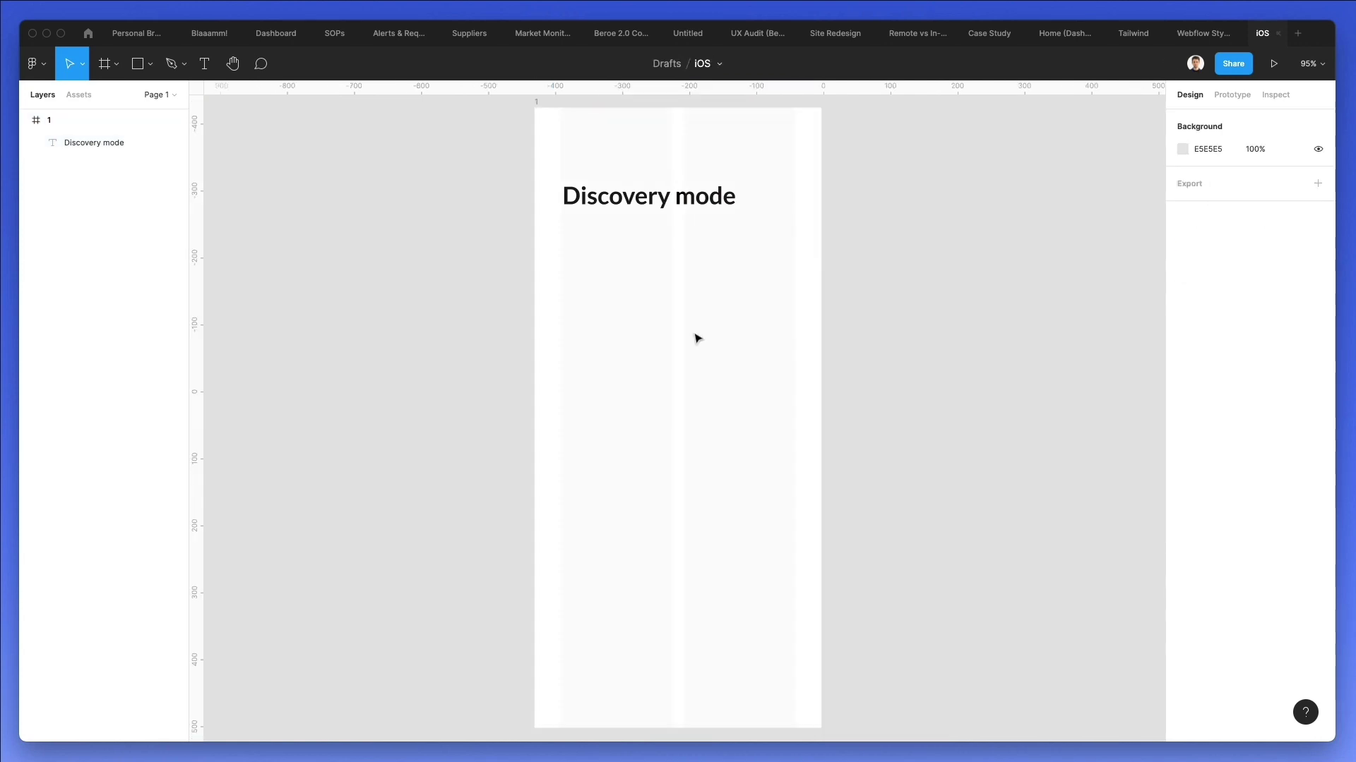
left_click_drag(672, 216, 660, 174)
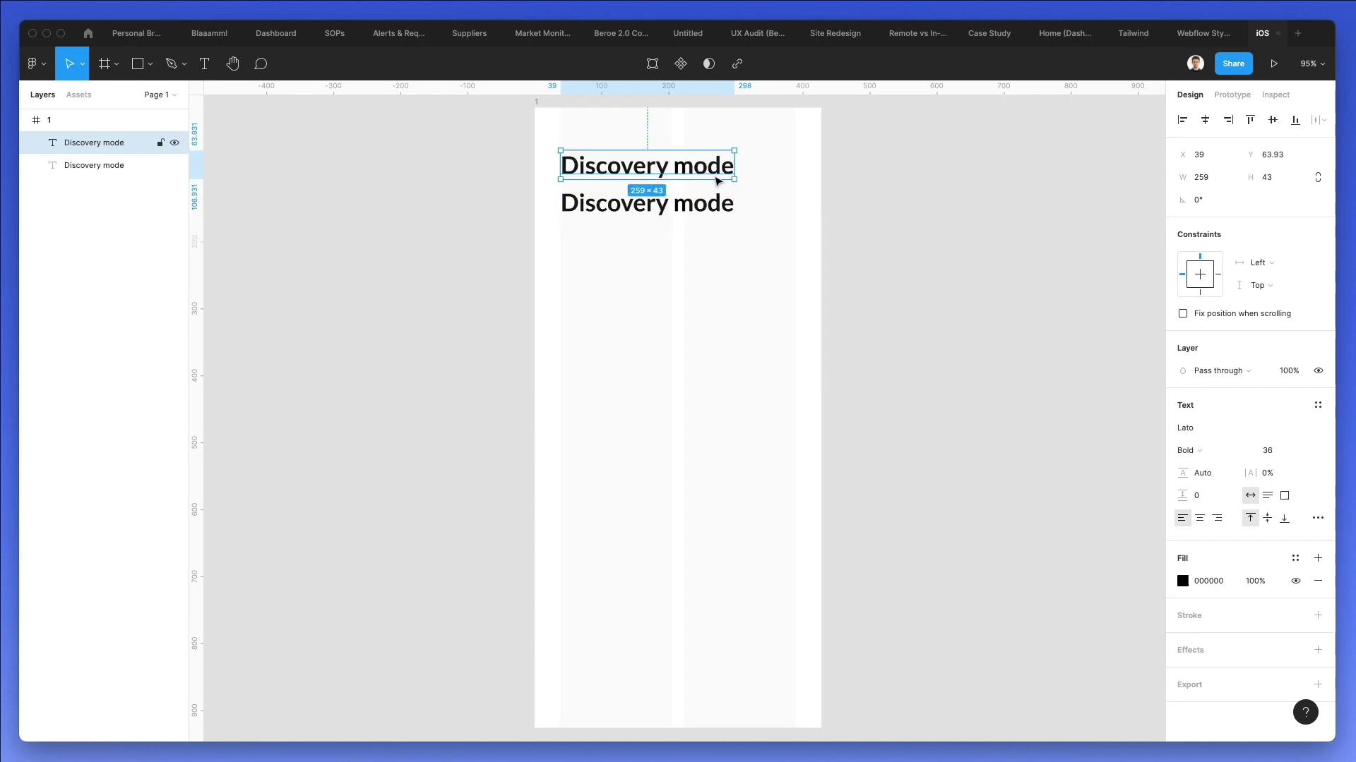
Step: Set the heading copy's font size to 21
left_click(1267, 450)
type("22")
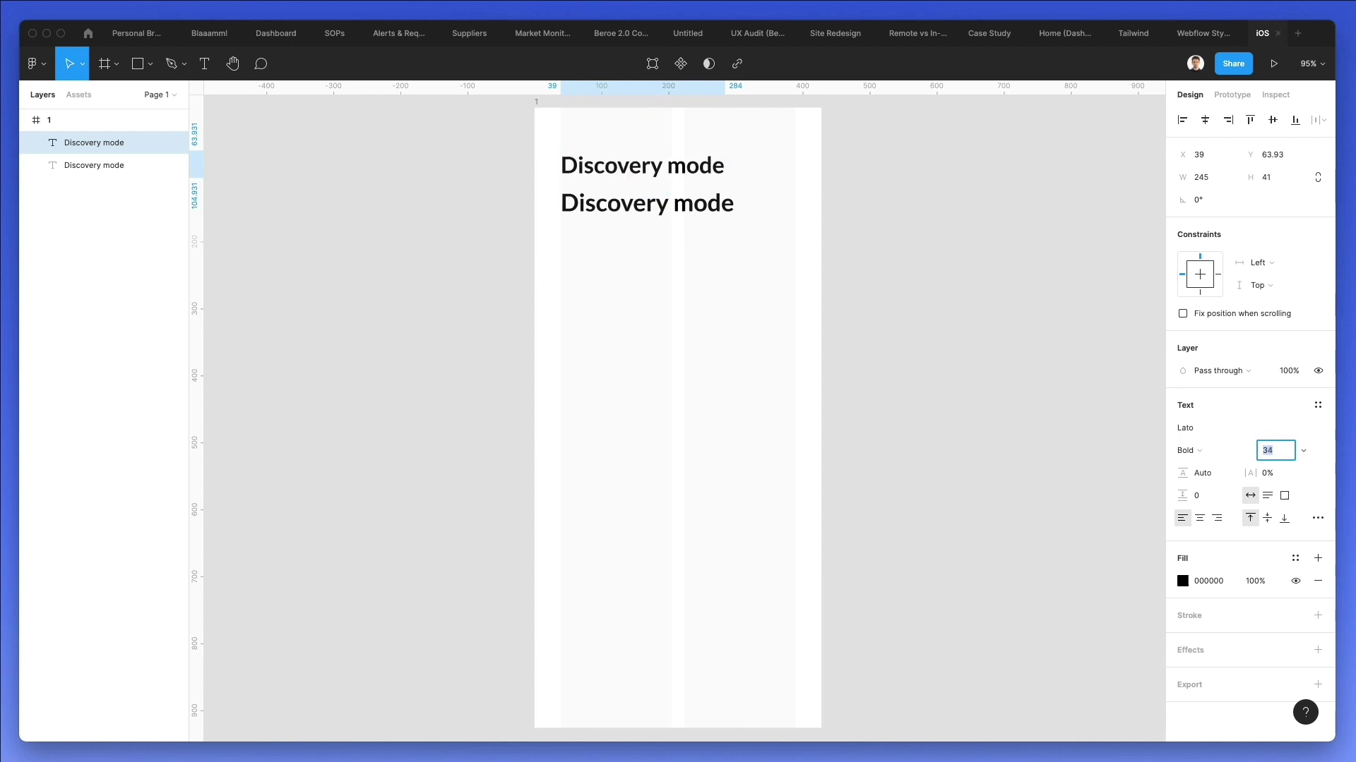
key("Return")
key("Down")
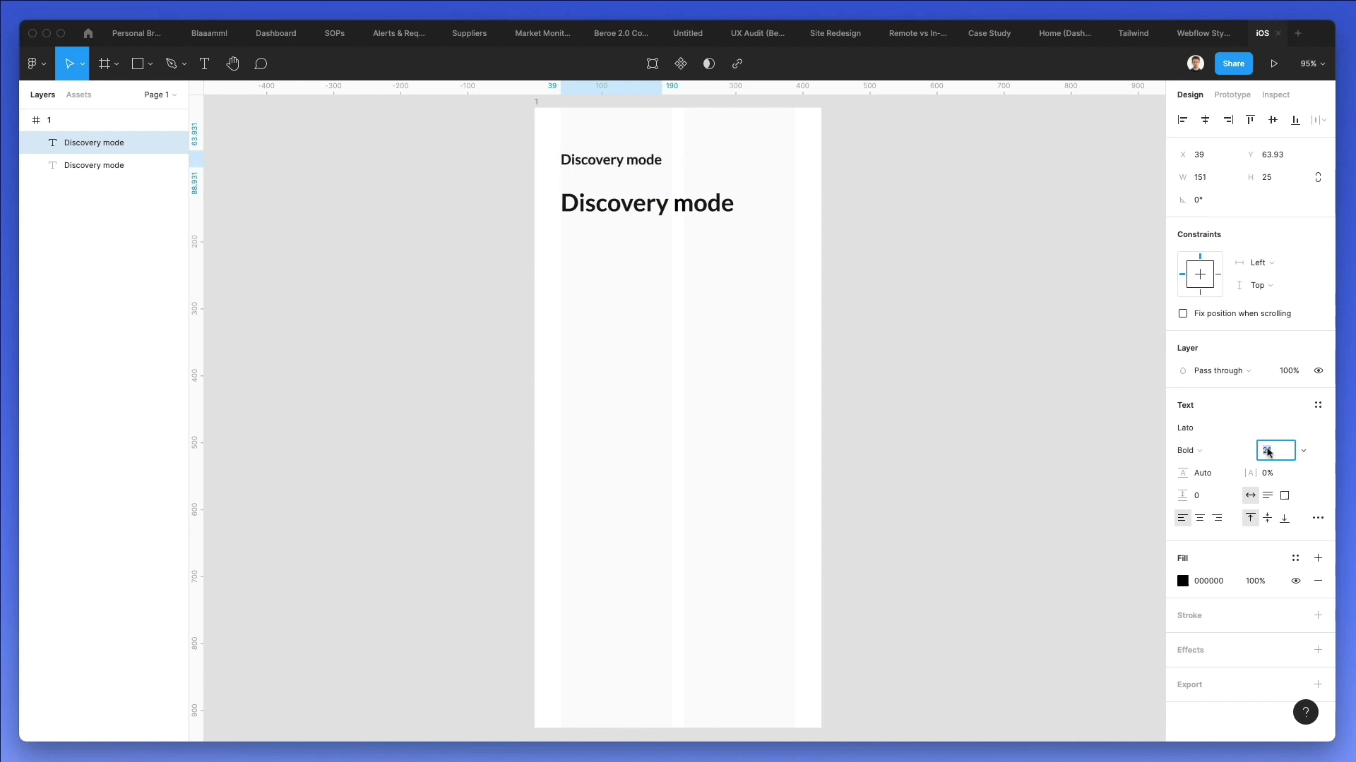
key("Return")
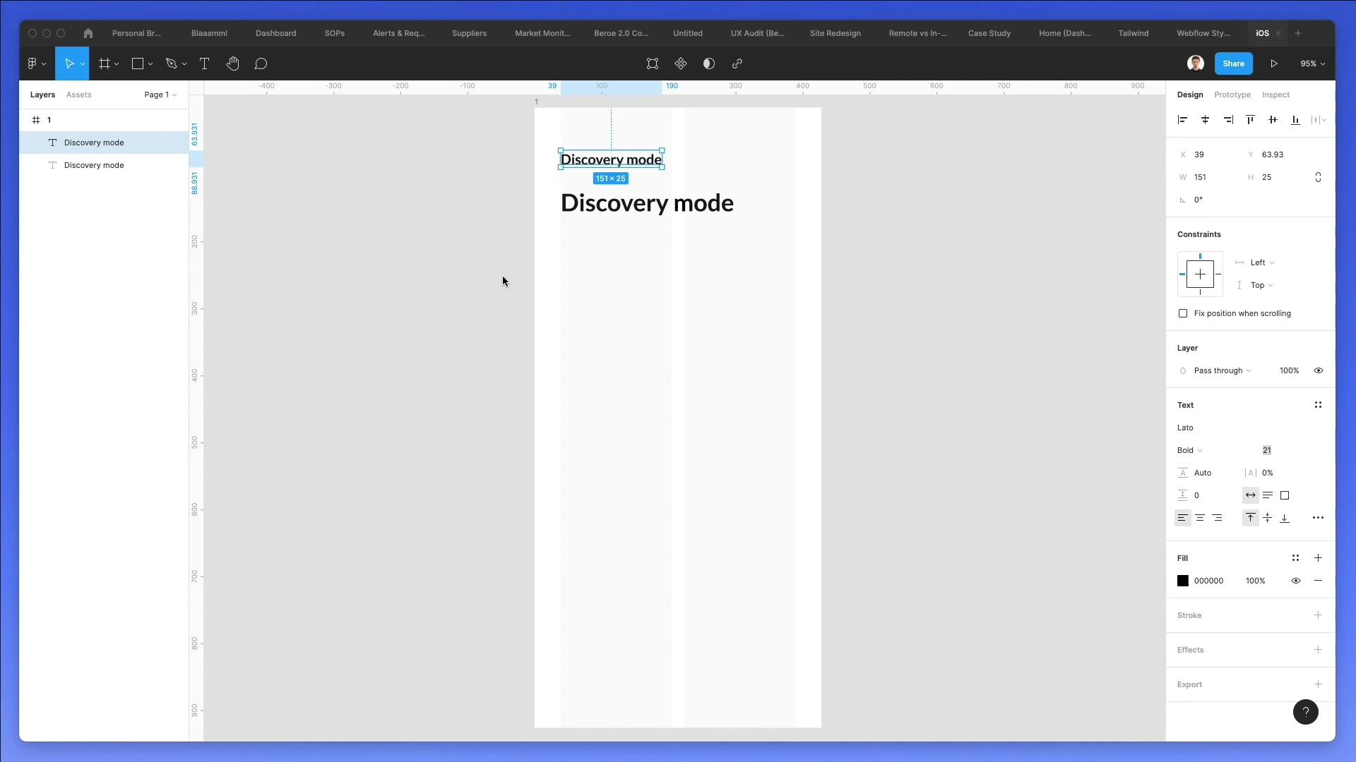
Step: Retype the heading copy as the user's full name
double_click(595, 160)
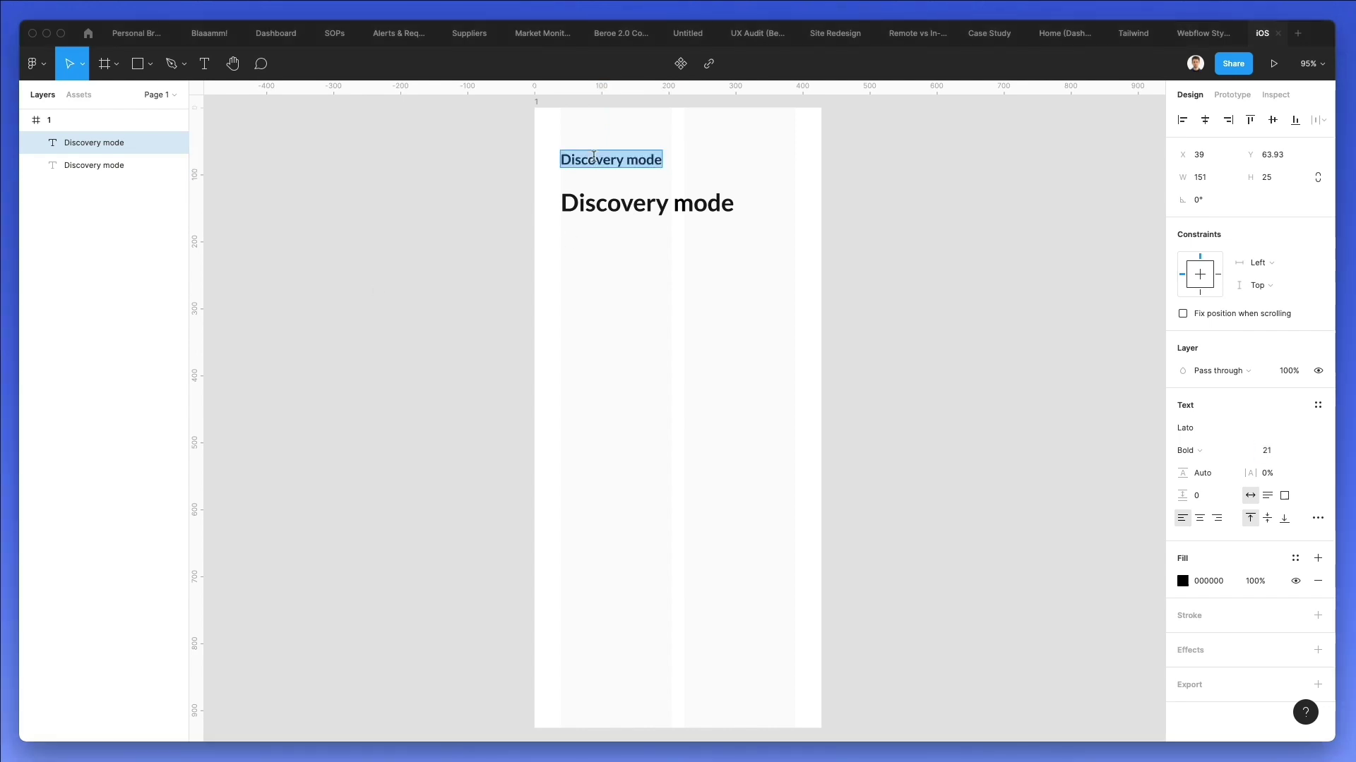
type("ANDREW")
key("BackSpace")
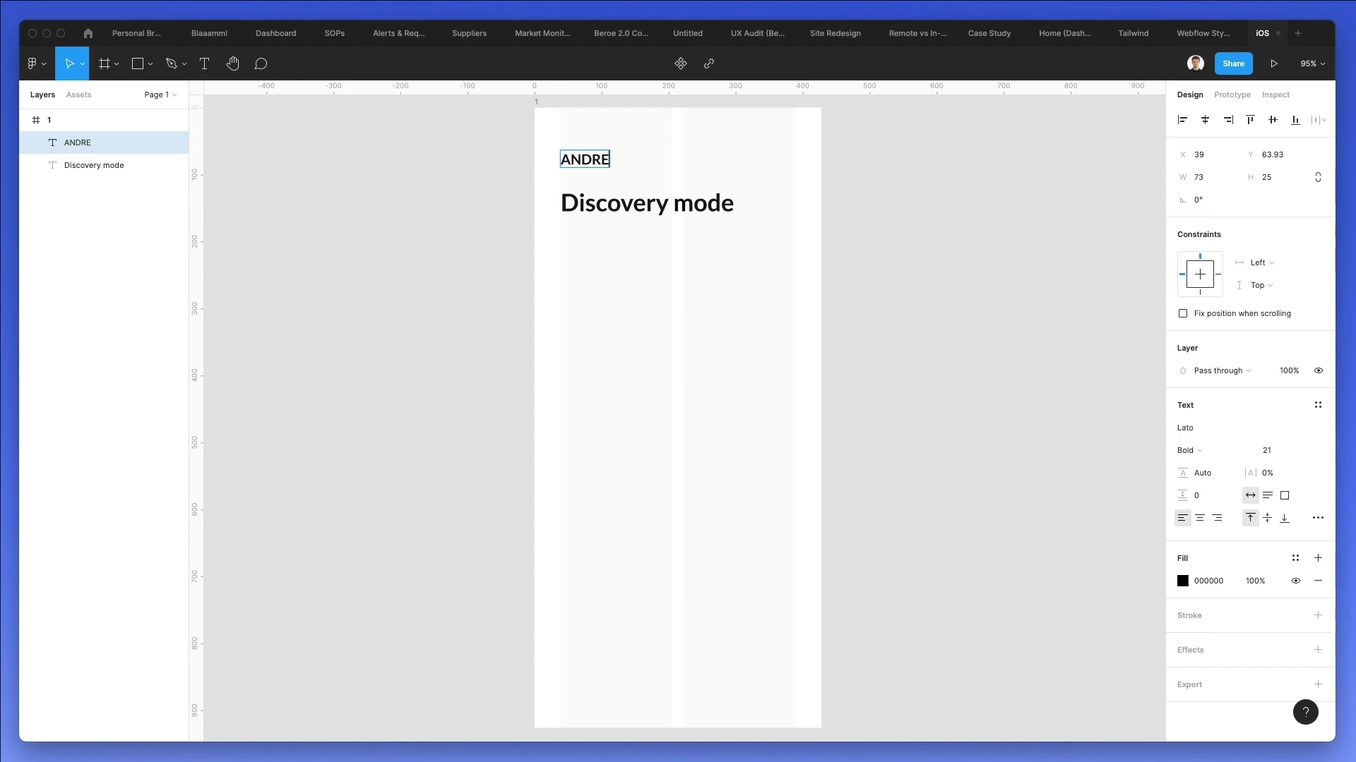
key("super+a")
type("Andrew Atkinson")
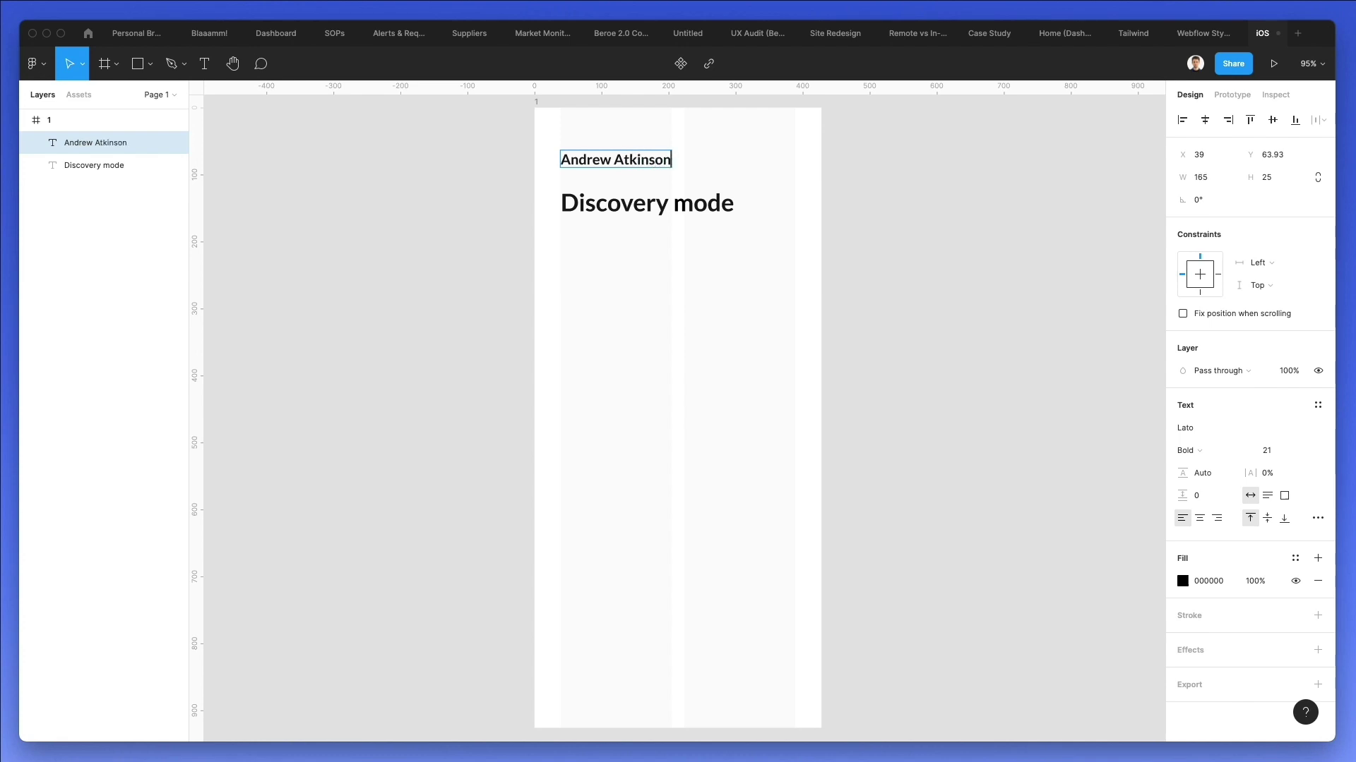
scroll(605, 166, "left", 3)
type("s")
key("Escape")
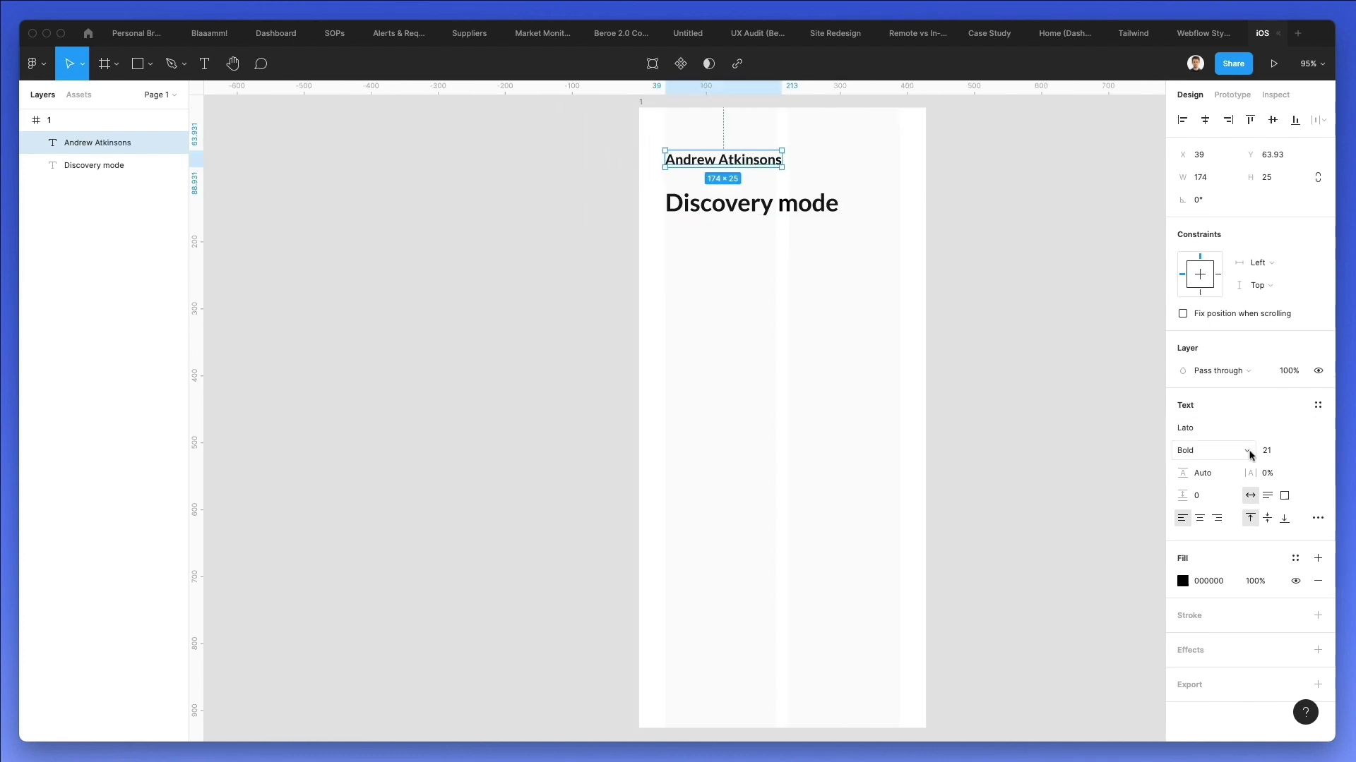
Step: Make the name label size 17, move it above the heading, and colour it grey 6B6B6B
left_click(1266, 451)
key("Down")
key("Down")
key("Down")
key("Down")
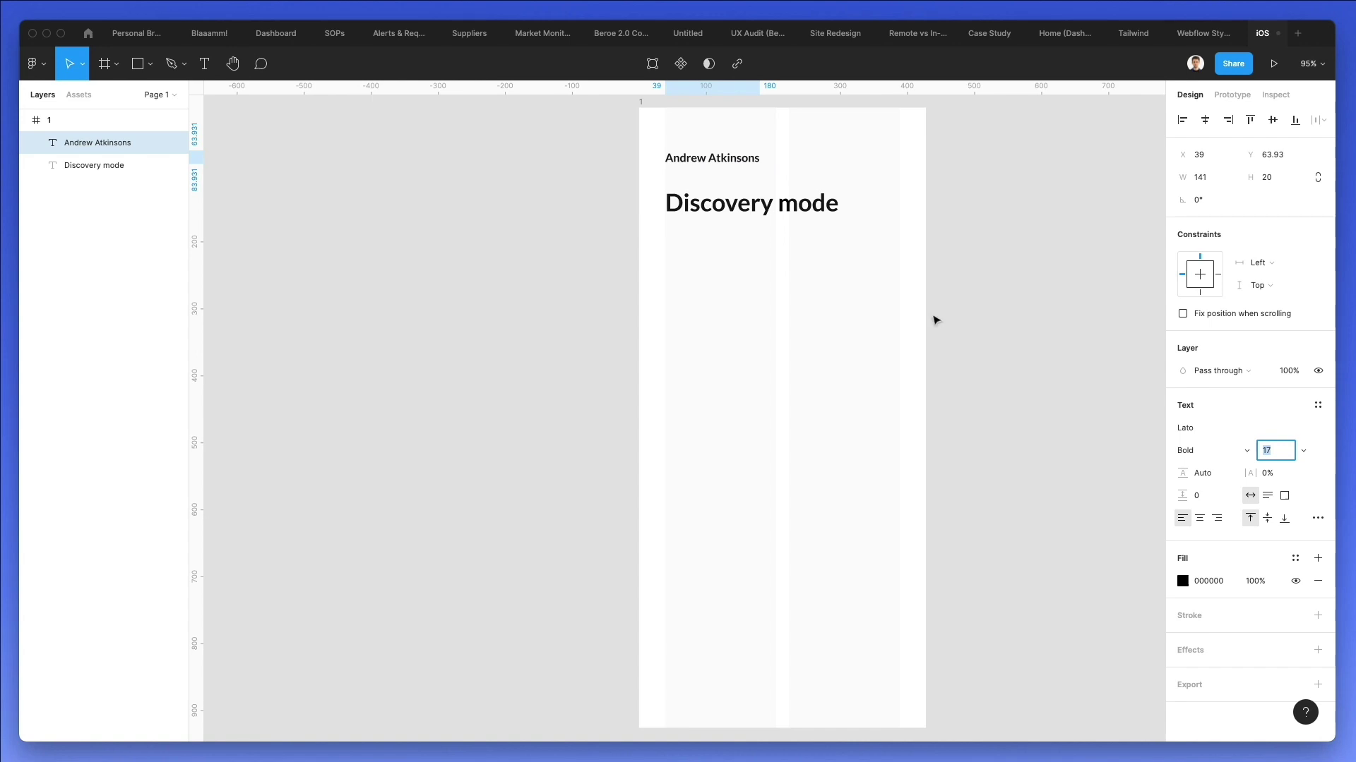
left_click_drag(717, 157, 715, 173)
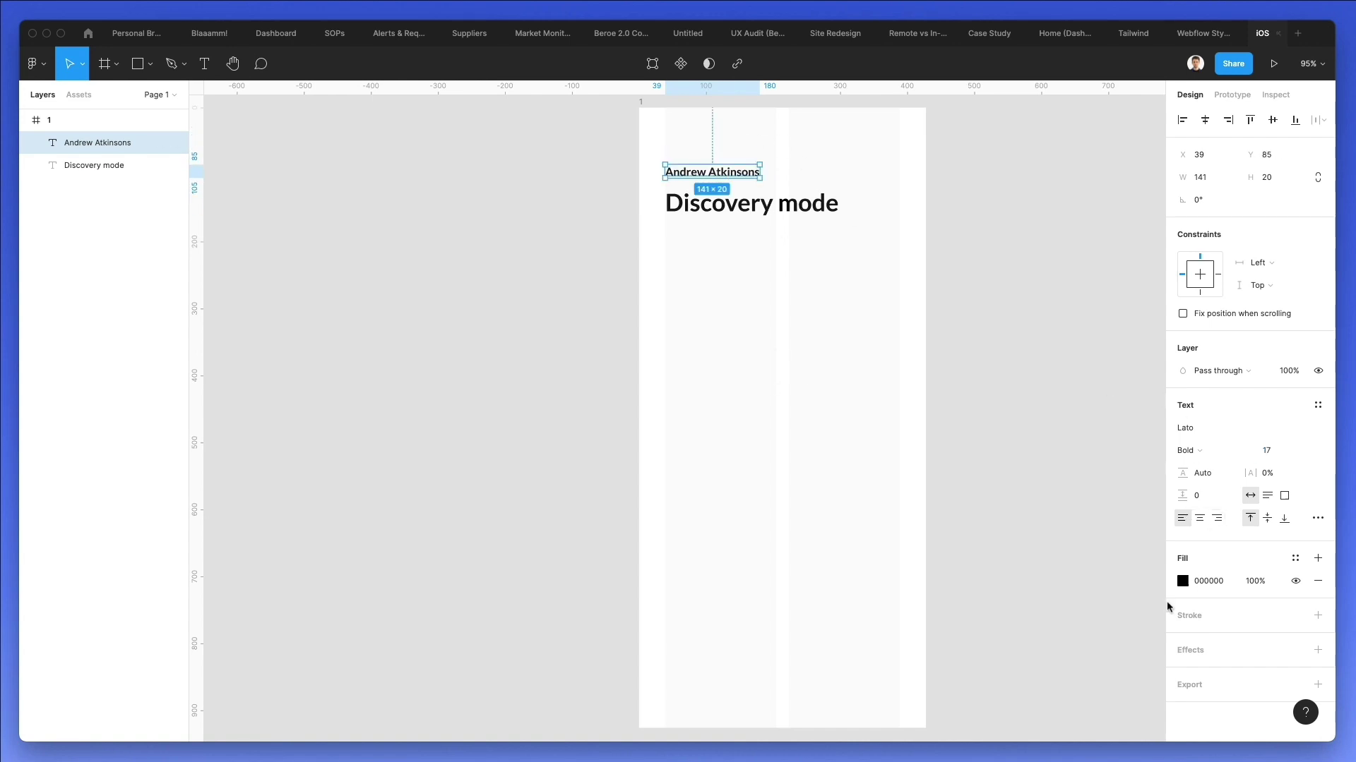
left_click(1183, 581)
left_click_drag(1015, 552, 958, 494)
left_click(958, 495)
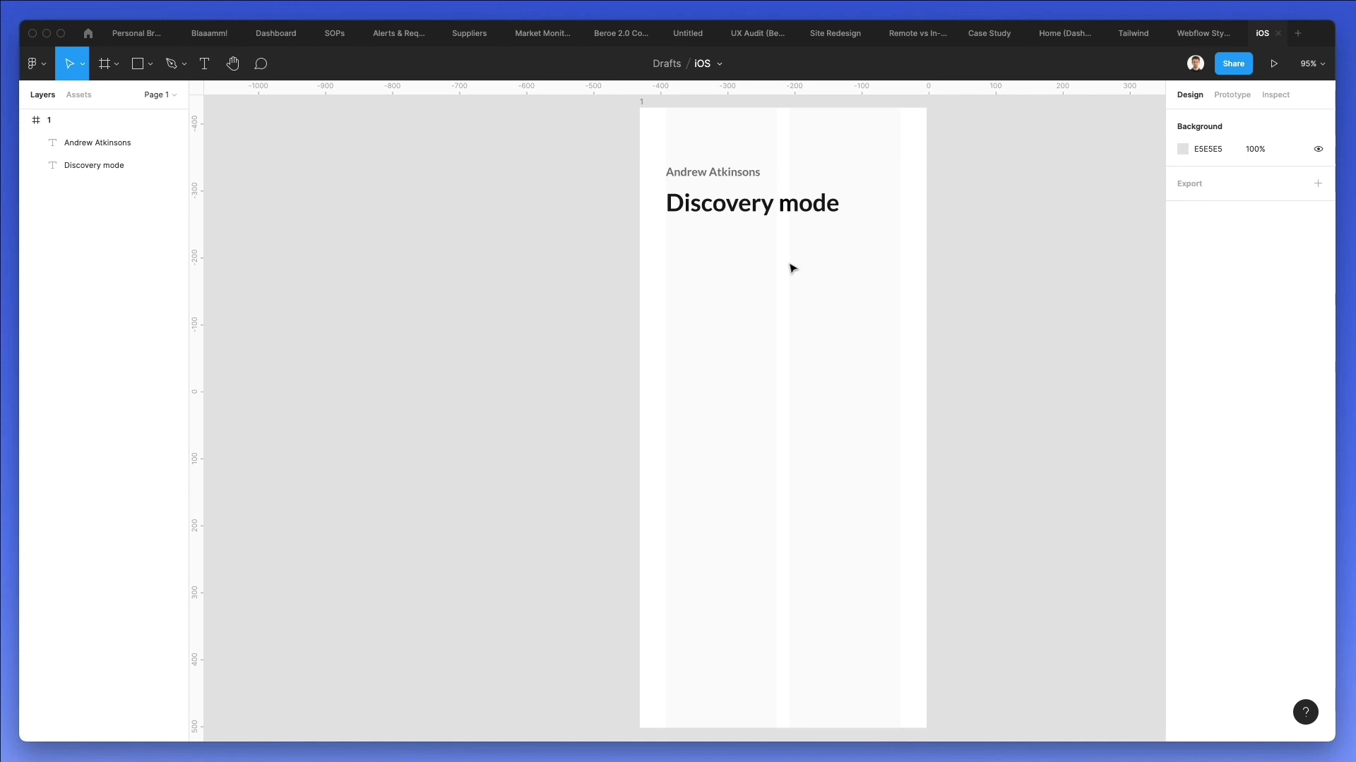
Step: Draw a small grey circle at the top-left and nudge both text layers down beneath it
key("o")
left_click_drag(667, 127, 699, 158)
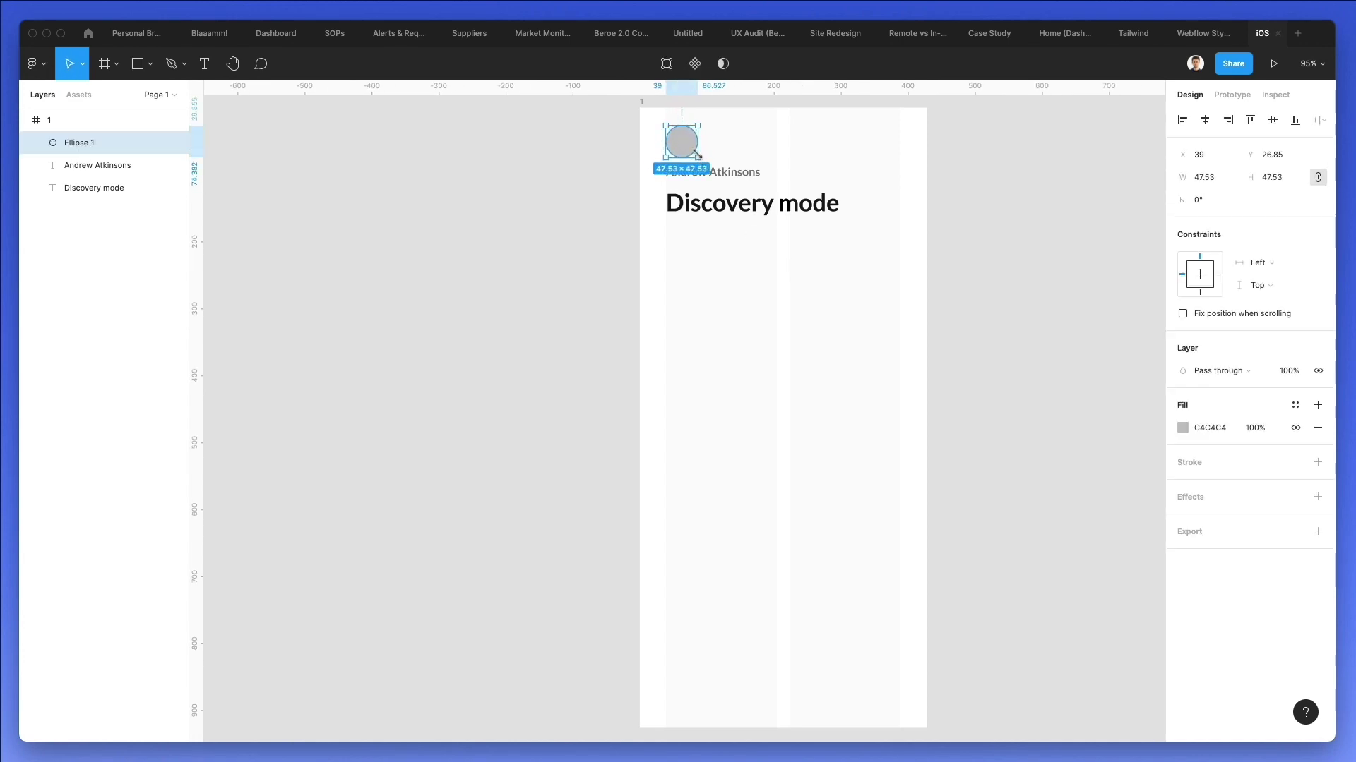
left_click_drag(798, 182, 701, 242)
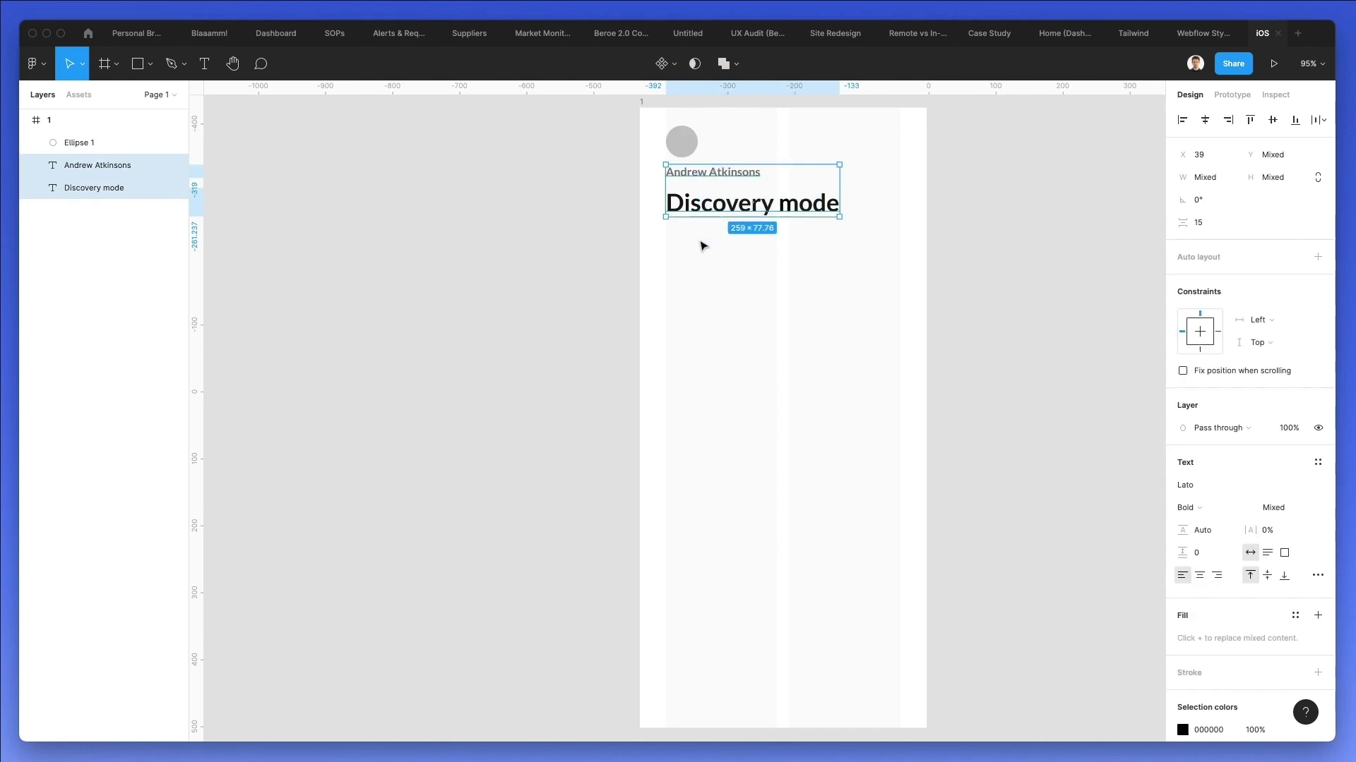
key("shift+Down")
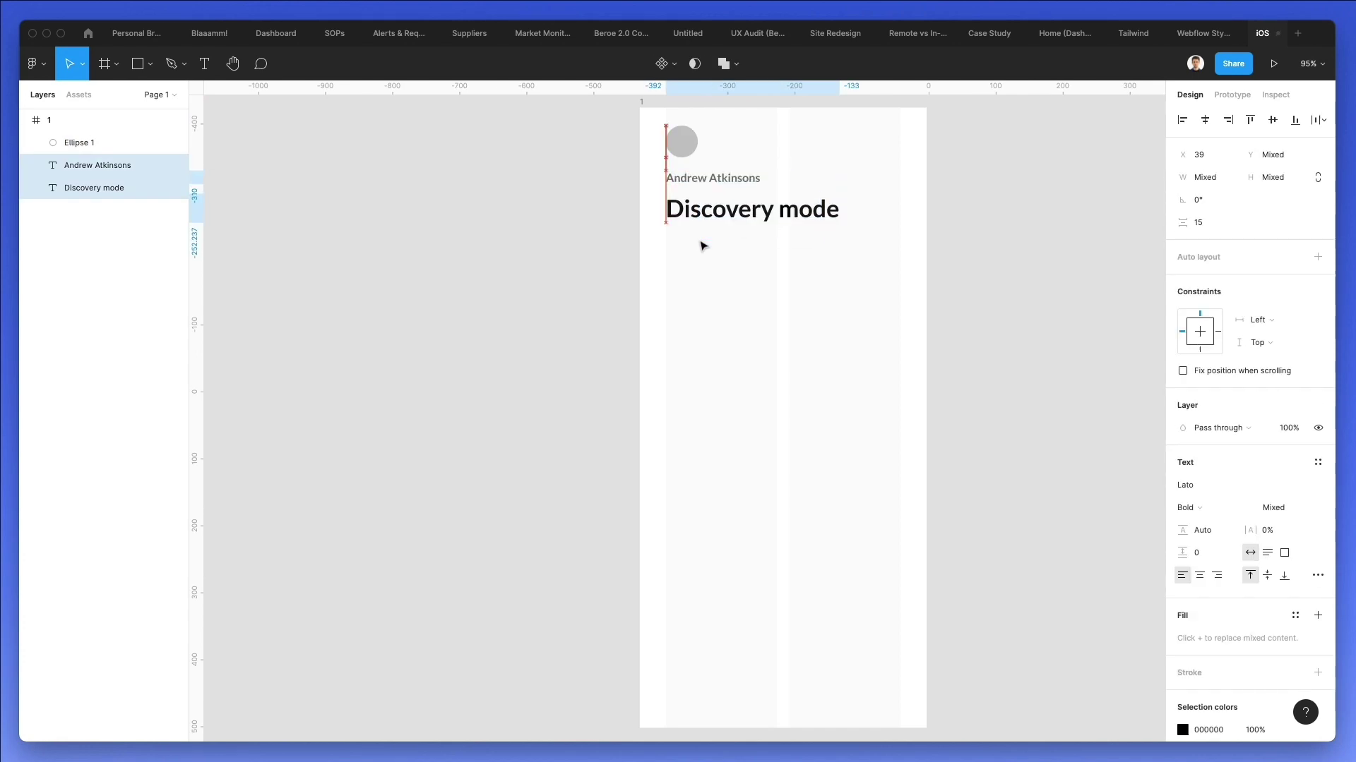
left_click(748, 180)
left_click(715, 144)
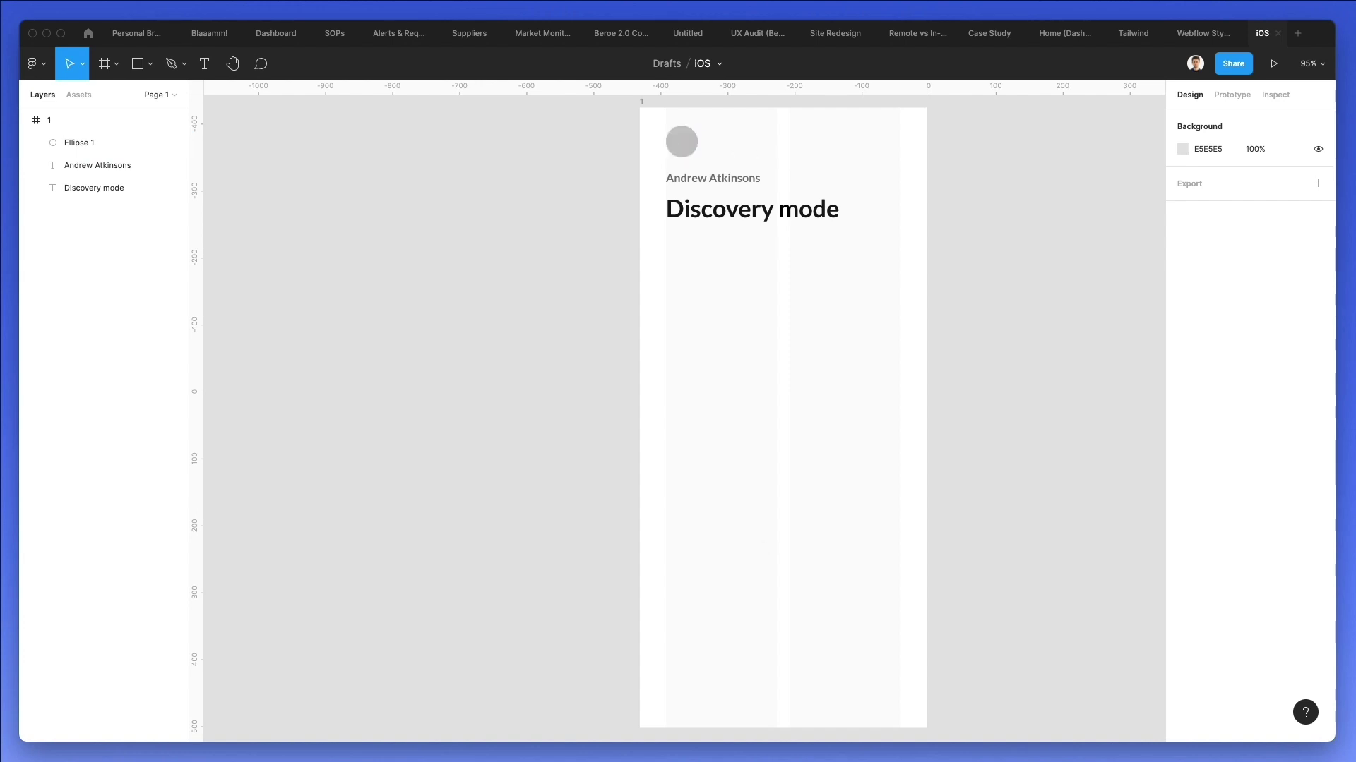
Step: Search Nucleo for 'hambur' and drop a hamburger icon at the frame's top-right
key("super+shift+n")
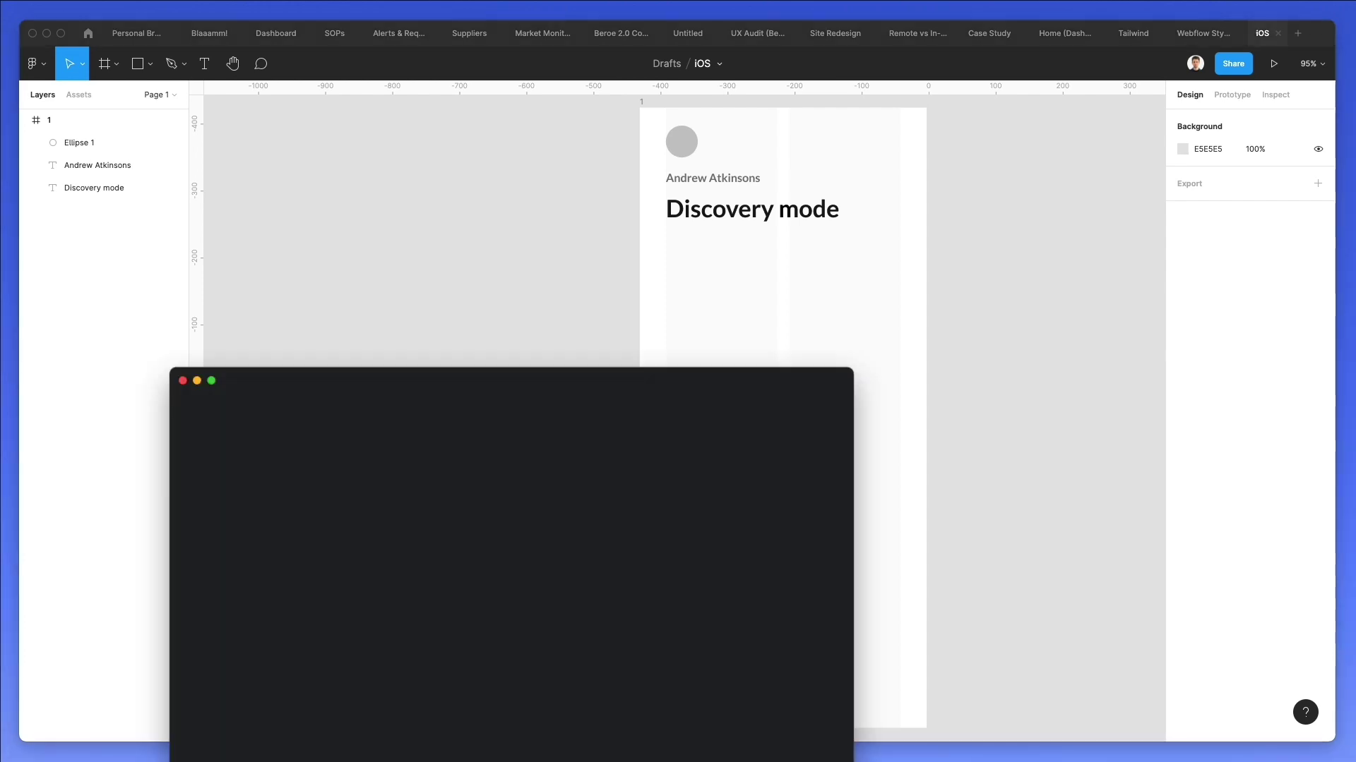
left_click_drag(282, 380, 372, 323)
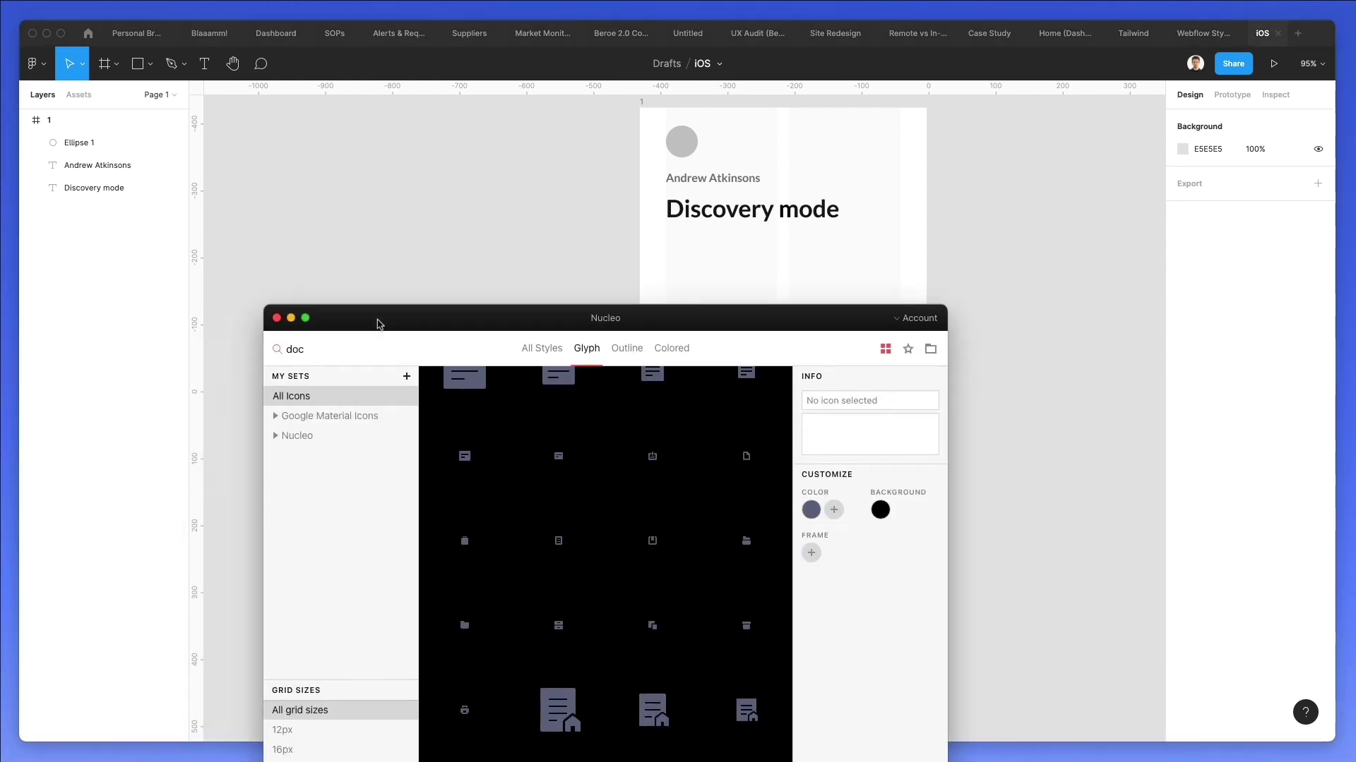
double_click(305, 349)
type("hambur")
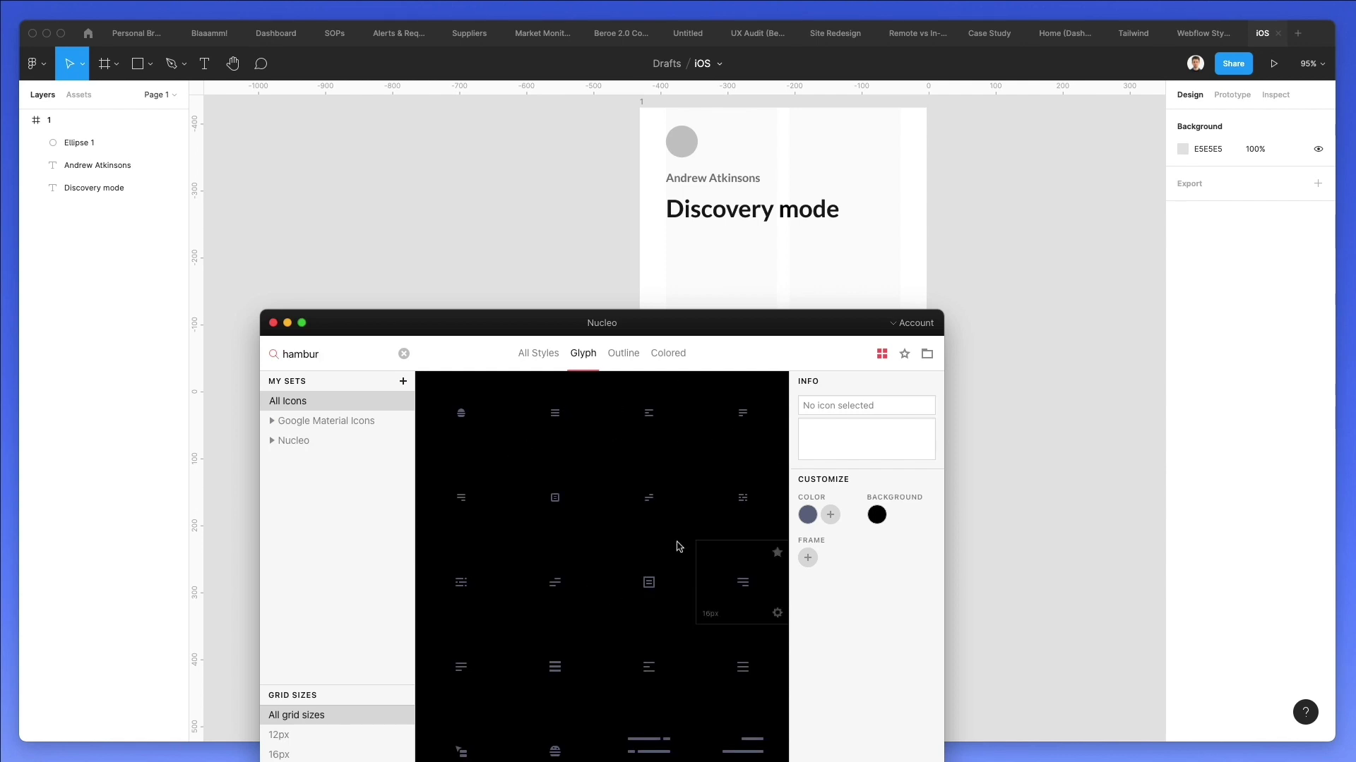
scroll(681, 542, "down", 1)
left_click_drag(734, 625, 855, 149)
left_click(855, 152)
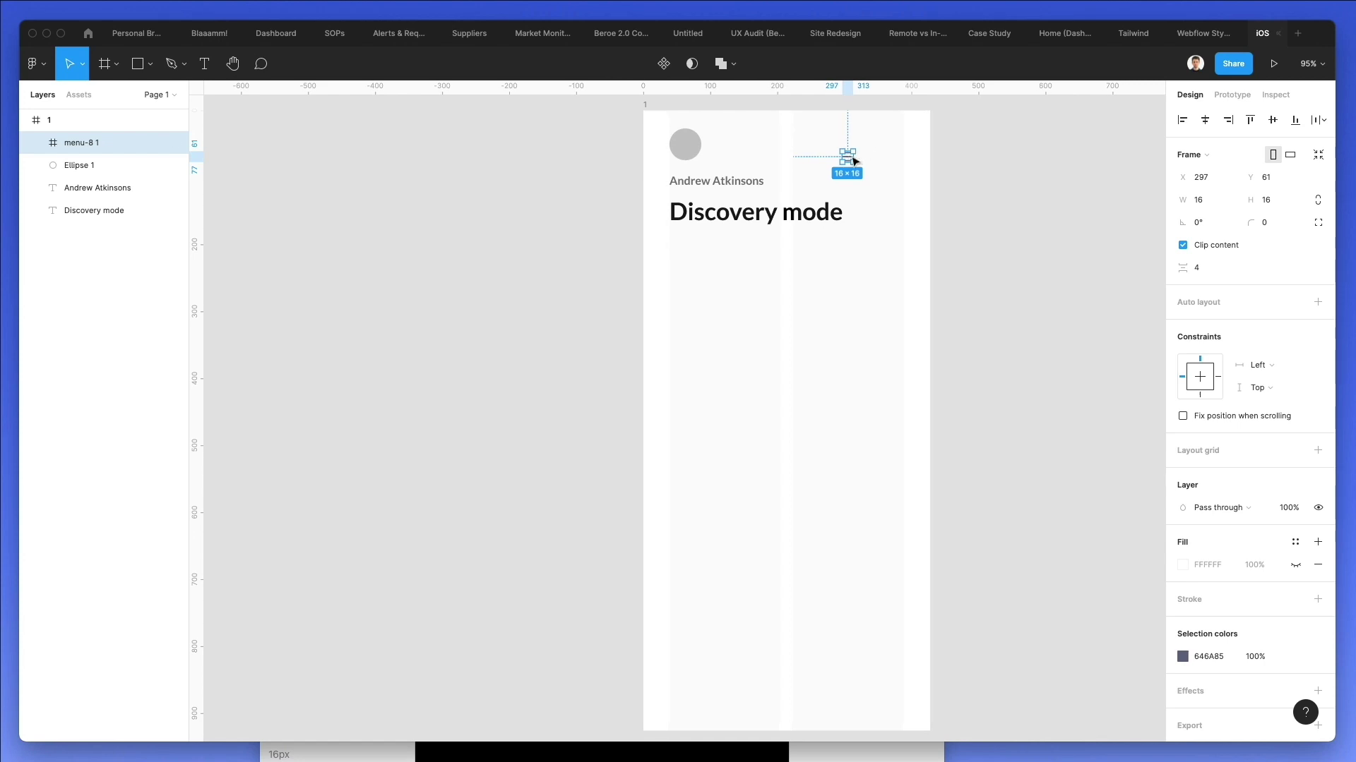
Step: Scale the hamburger icon to about 23 px, group it, and select all four header layers
scroll(855, 155, "left", 1)
key("k")
mouse_move(852, 156)
left_mouse_down()
mouse_move(713, 145)
mouse_move(912, 156)
left_mouse_up()
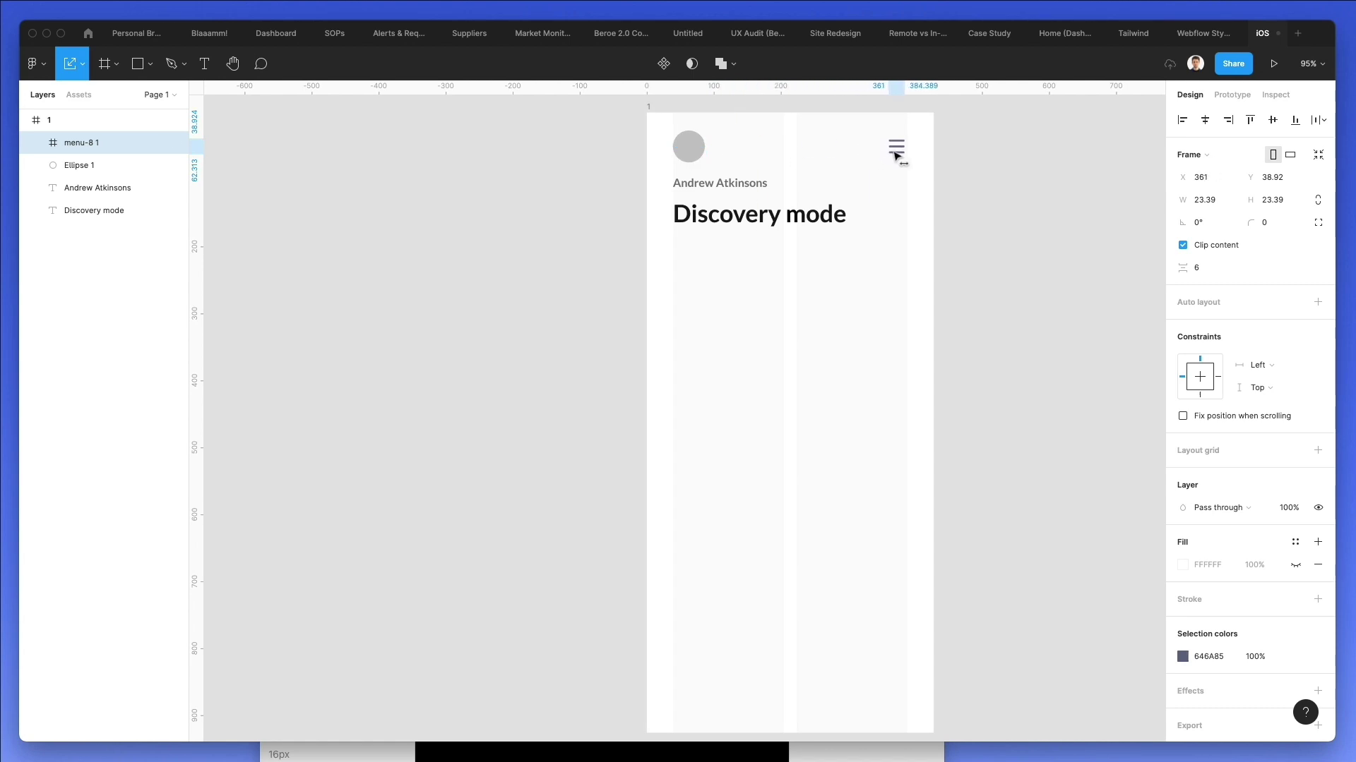
key("super+g")
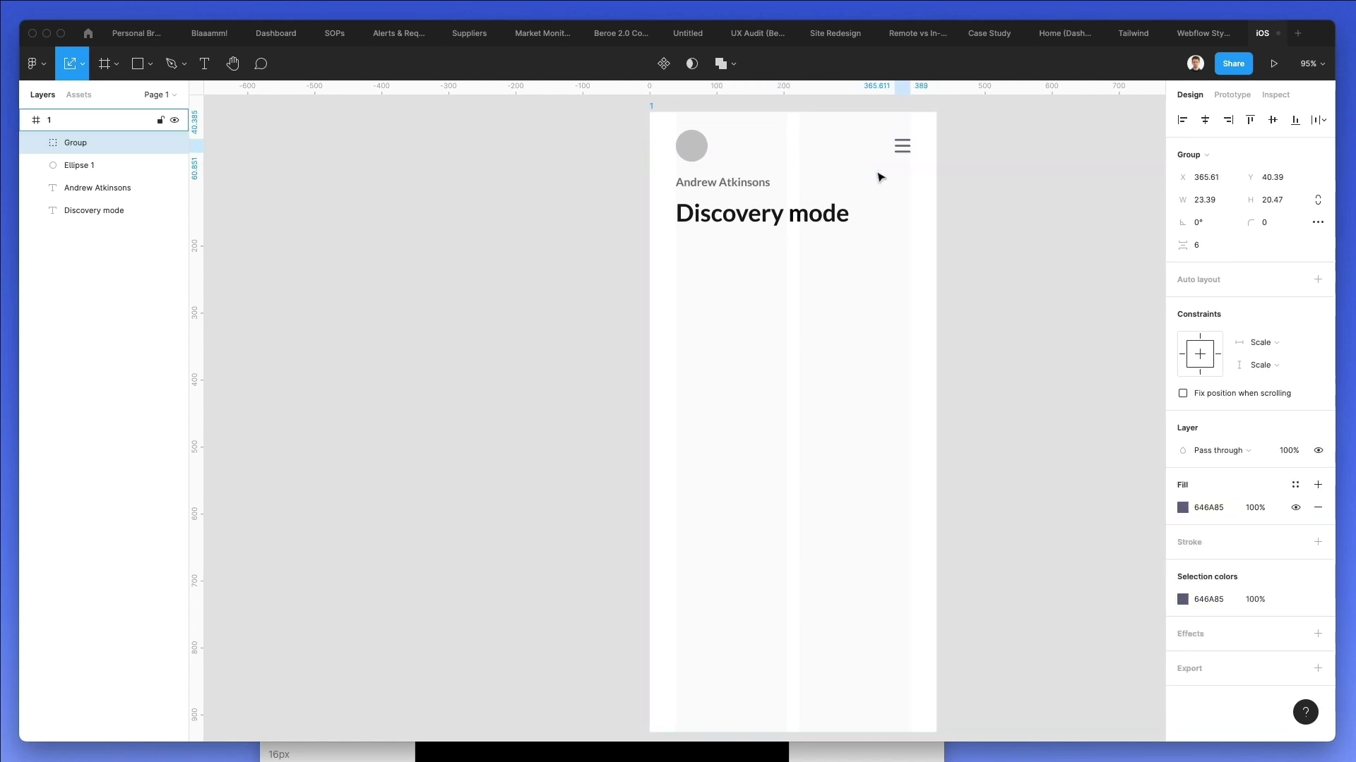
left_click(872, 181)
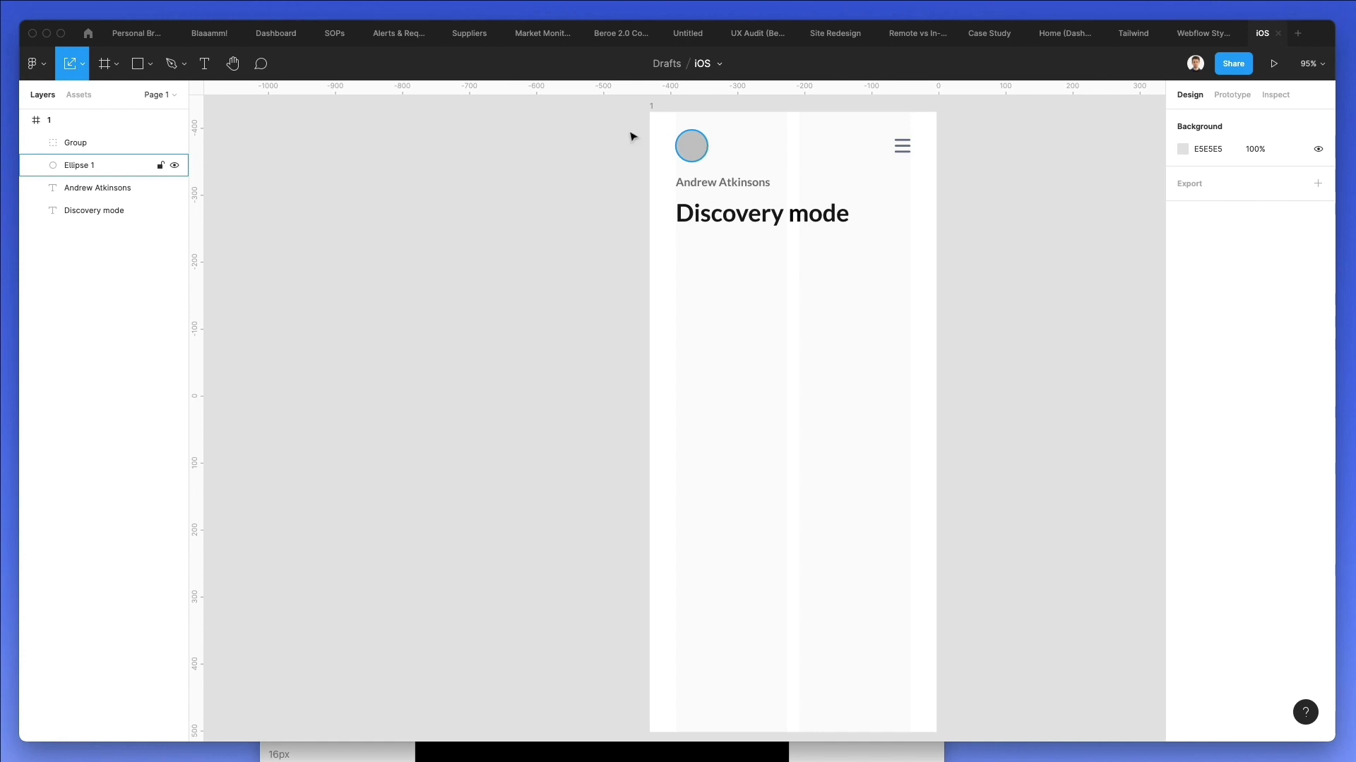
left_click_drag(631, 136, 1041, 290)
Step: Nudge the header down, select the grey avatar circle, and launch the Content Reel plugin
key("Down")
key("Down")
key("Down")
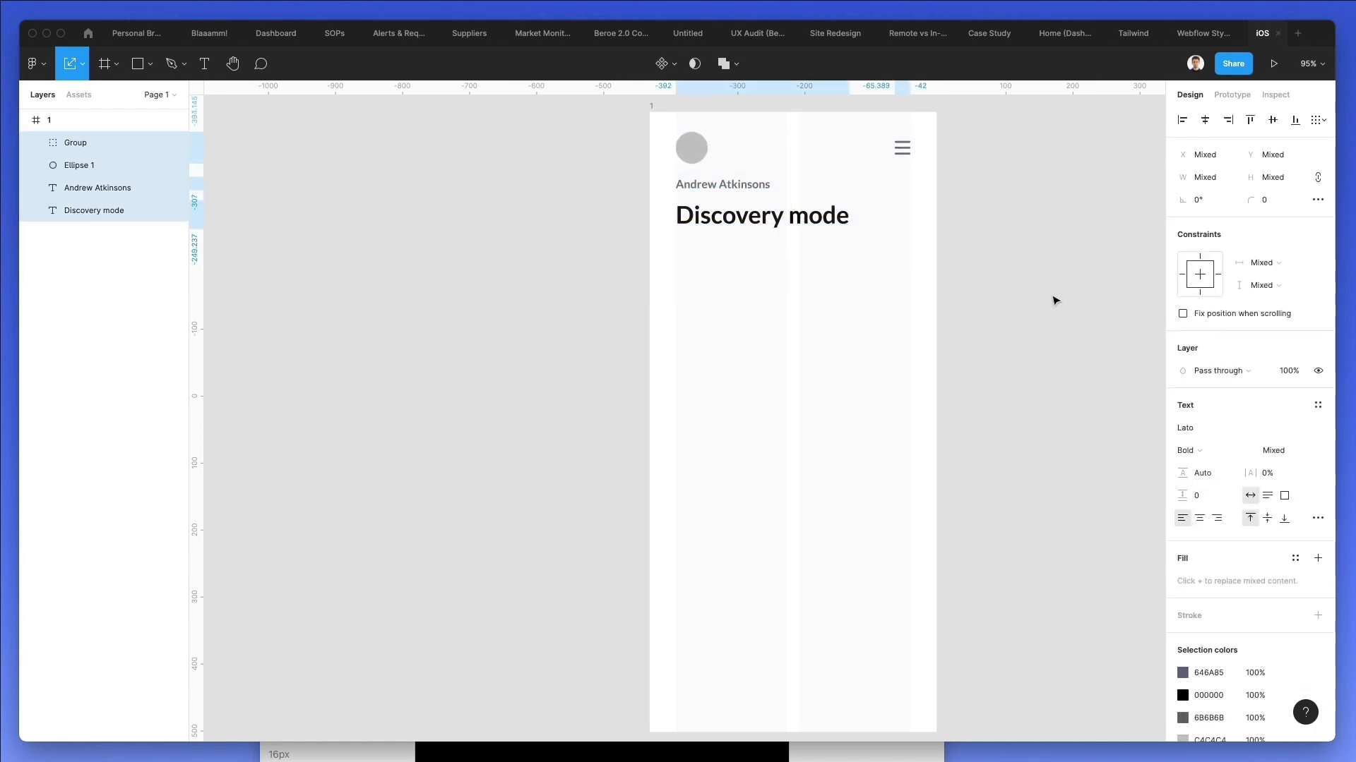
left_click(1055, 301)
left_click(702, 147)
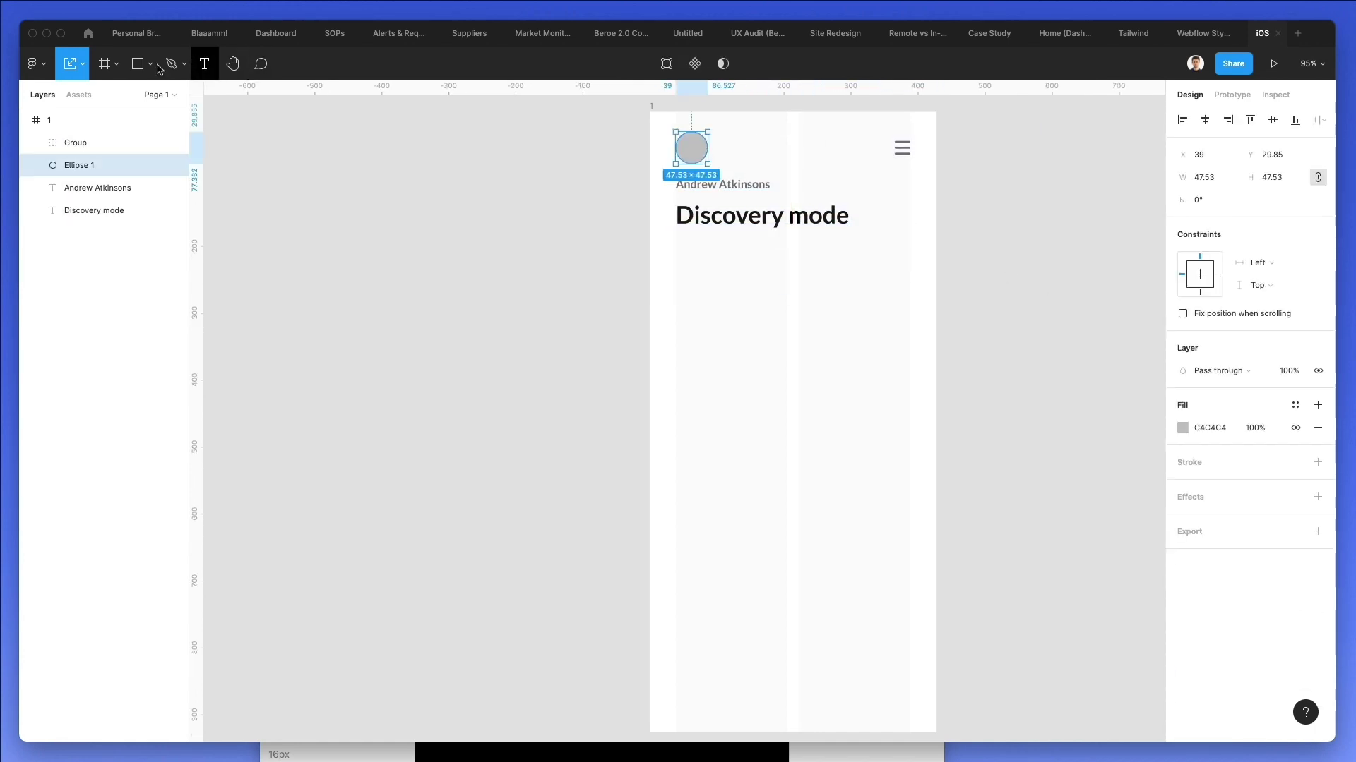
left_click(35, 64)
mouse_move(104, 258)
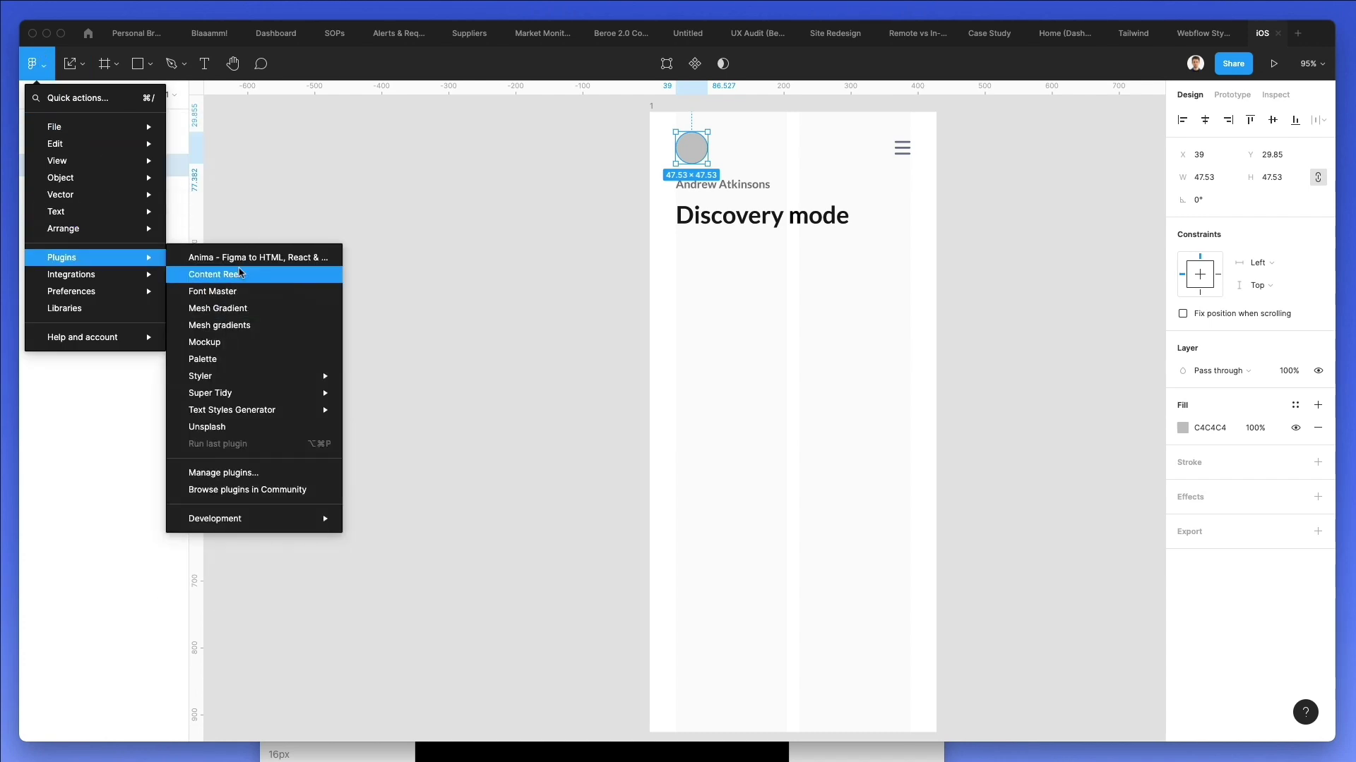
left_click(240, 274)
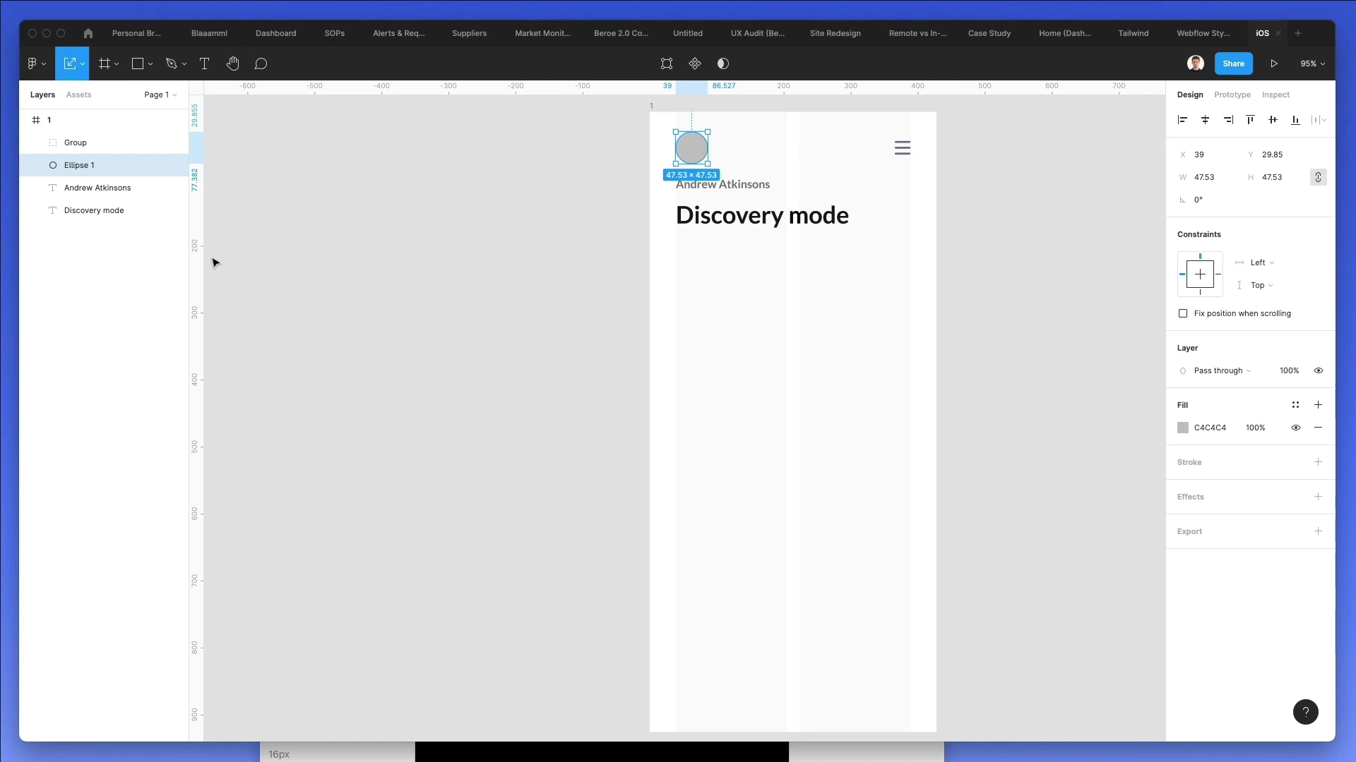
left_click(49, 70)
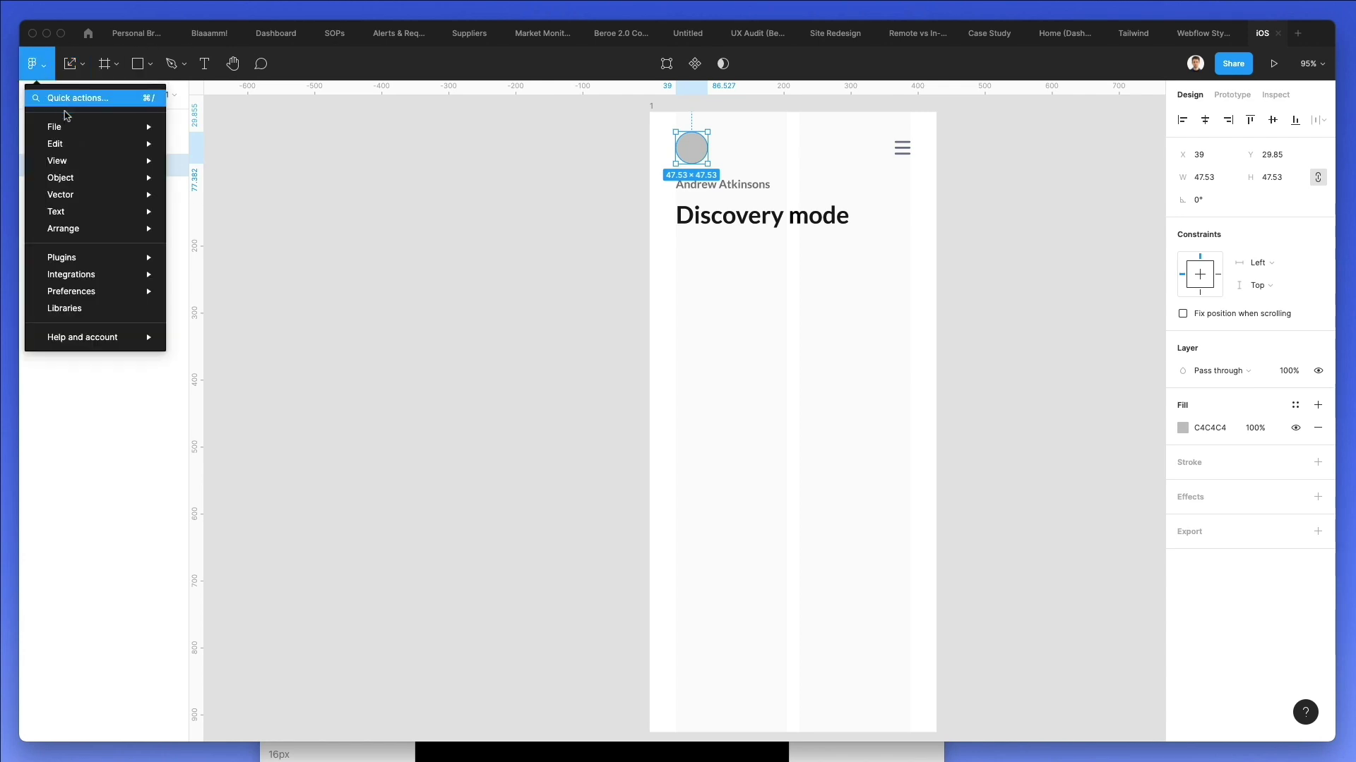
mouse_move(98, 258)
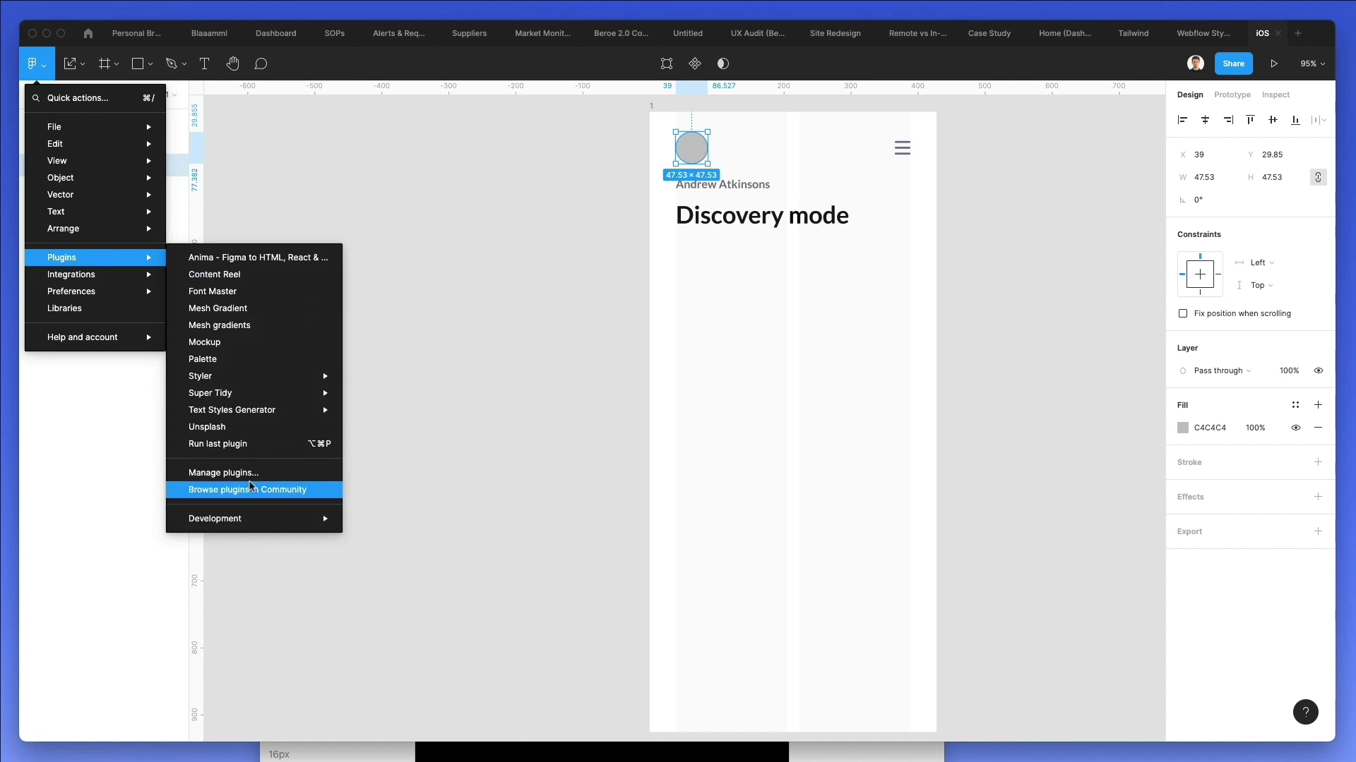
key("alt+super+p")
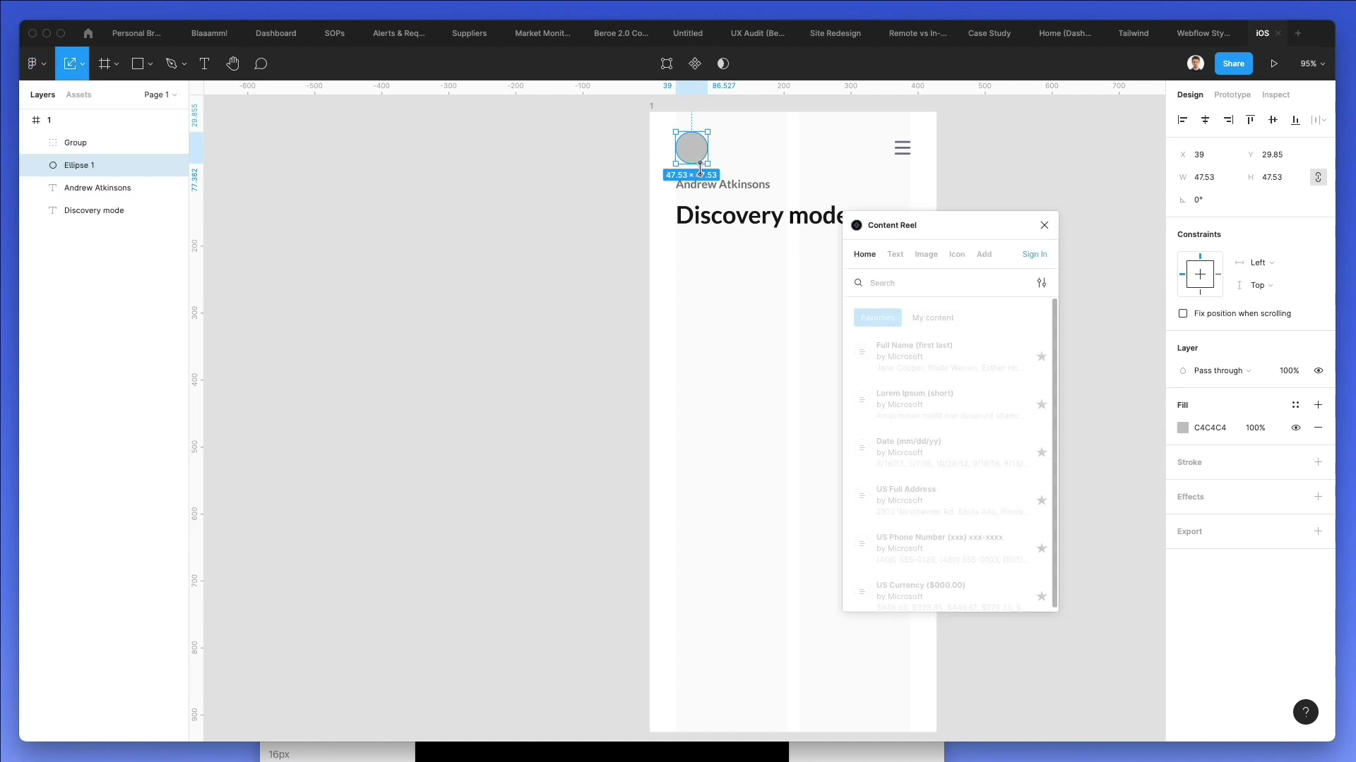
Step: Fill the avatar circle with the third photo from Content Reel's Avatars collection
left_click(930, 258)
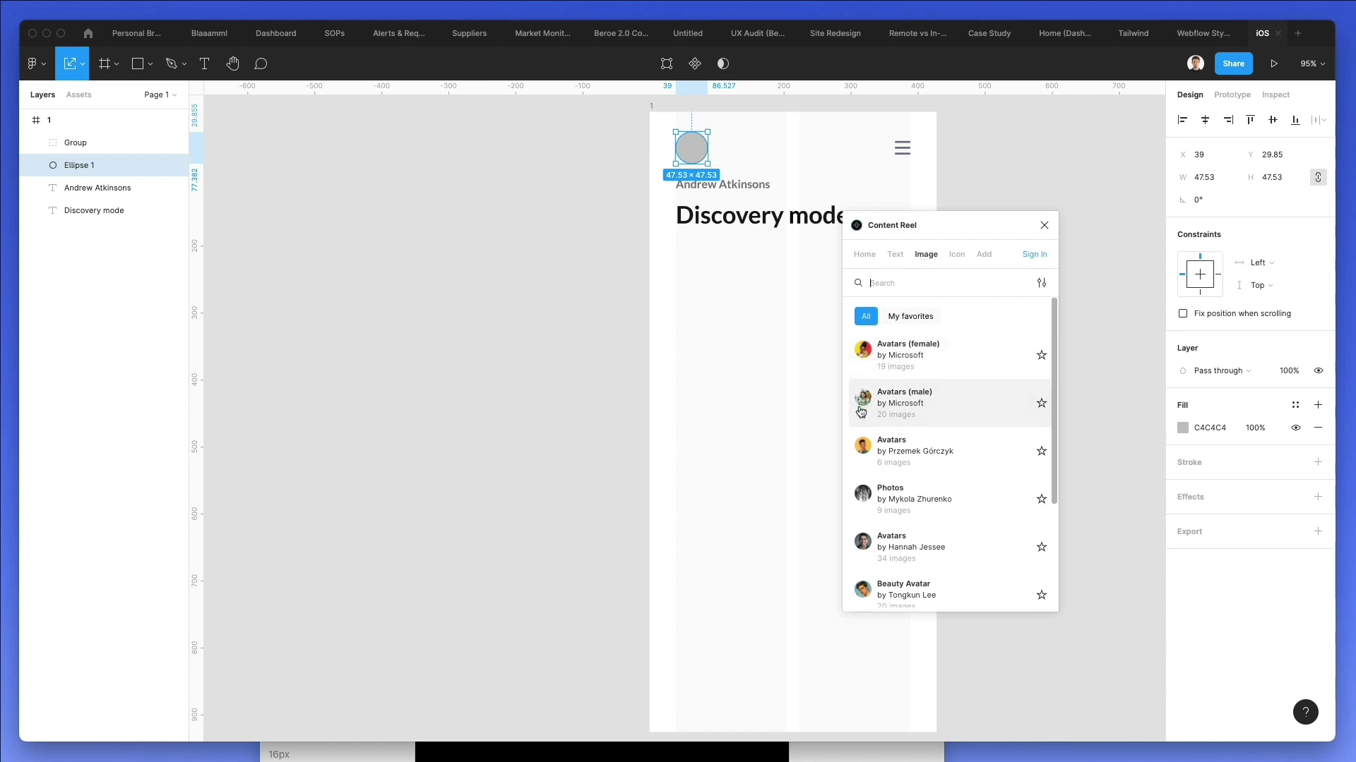
left_click(865, 443)
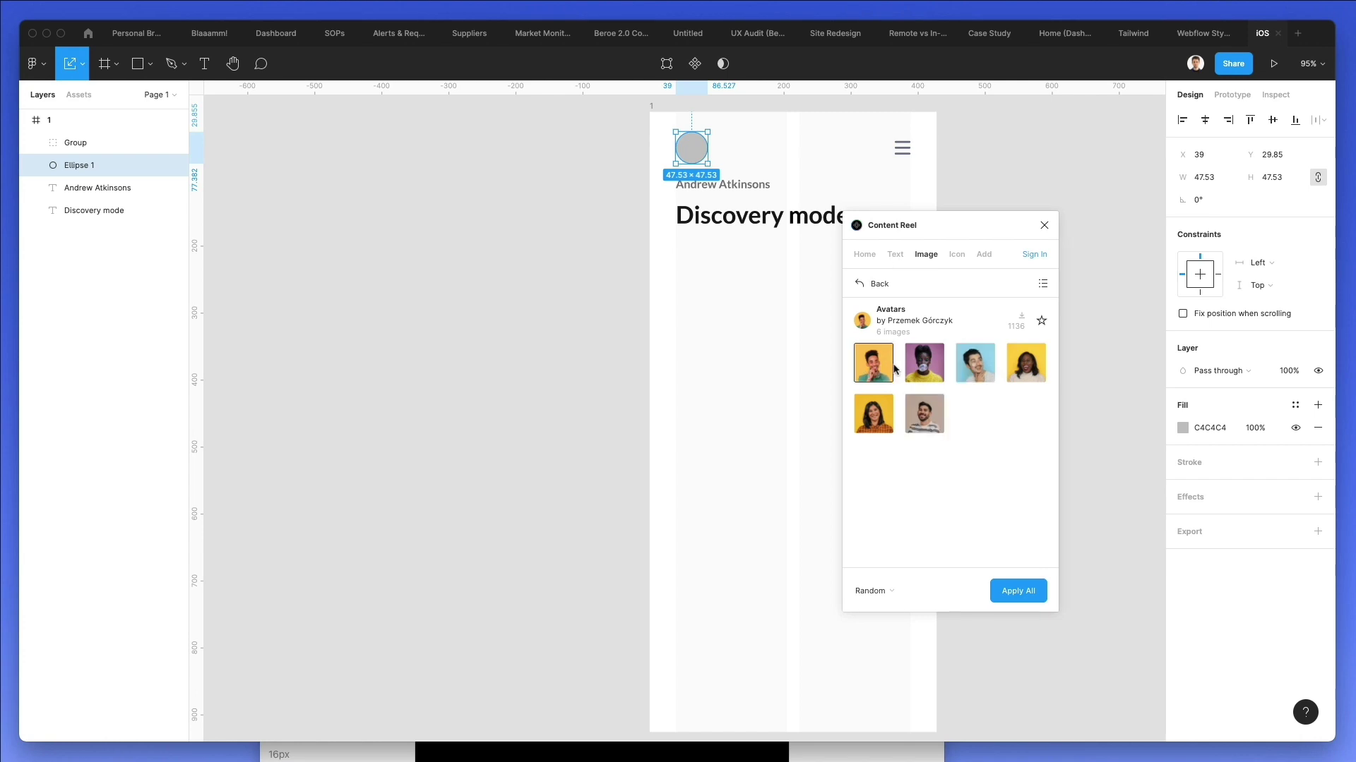
left_click(975, 363)
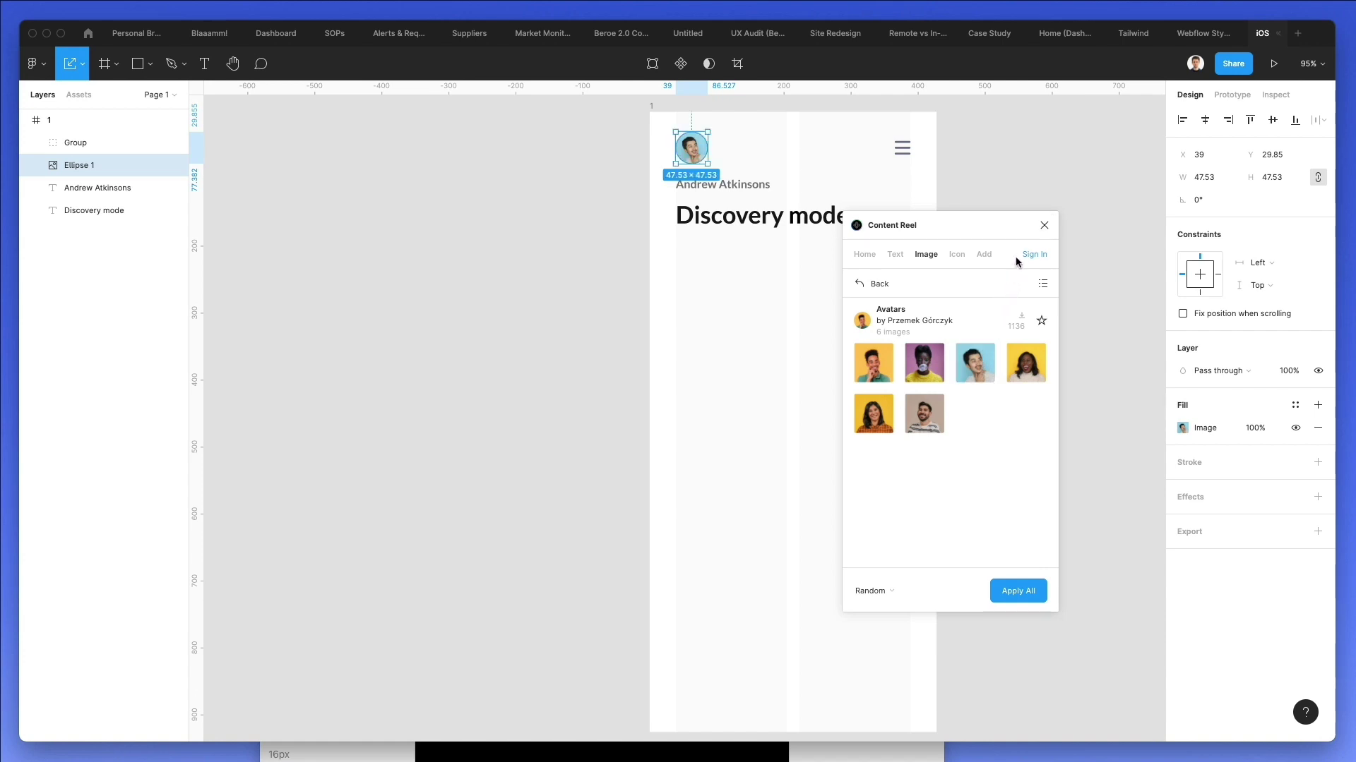
left_click(1043, 226)
left_click(828, 309)
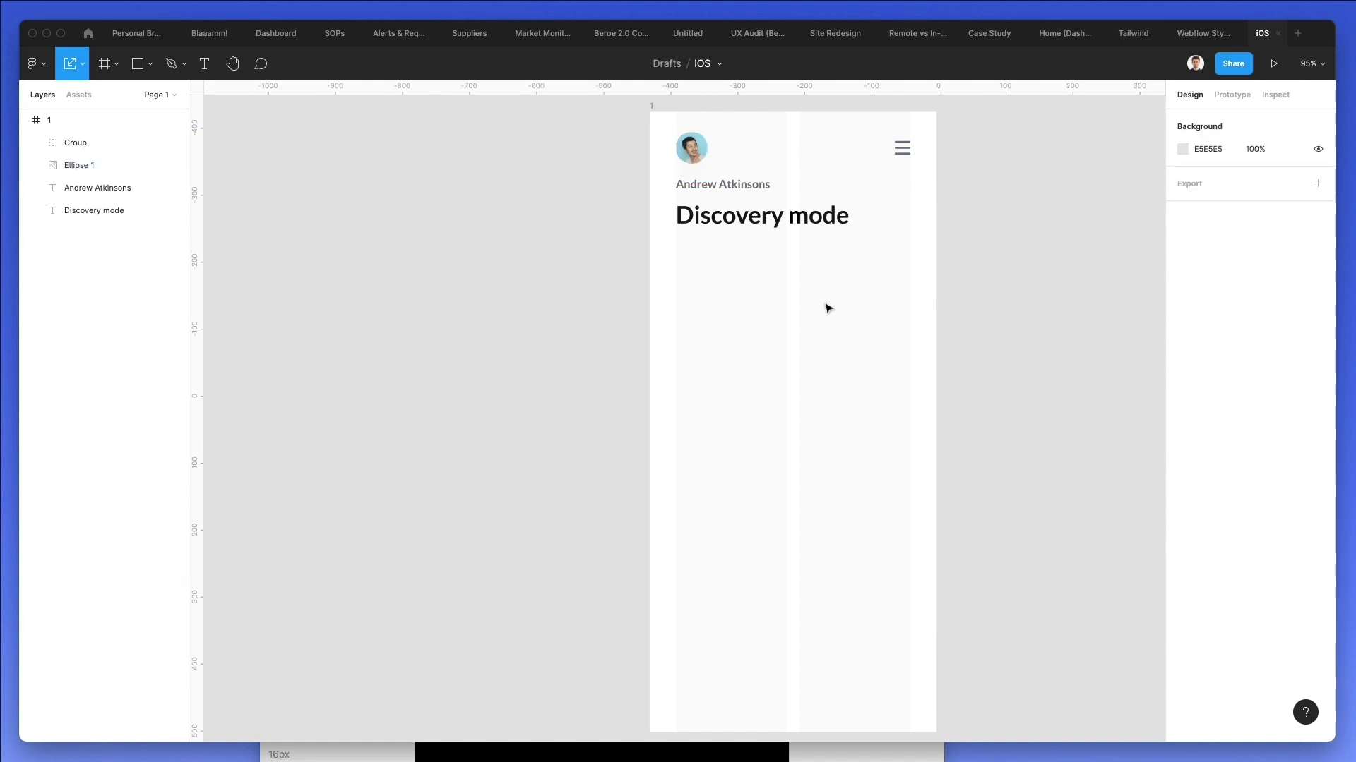
Step: Draw a 165×168.55 rectangle card below the Discovery mode heading
key("r")
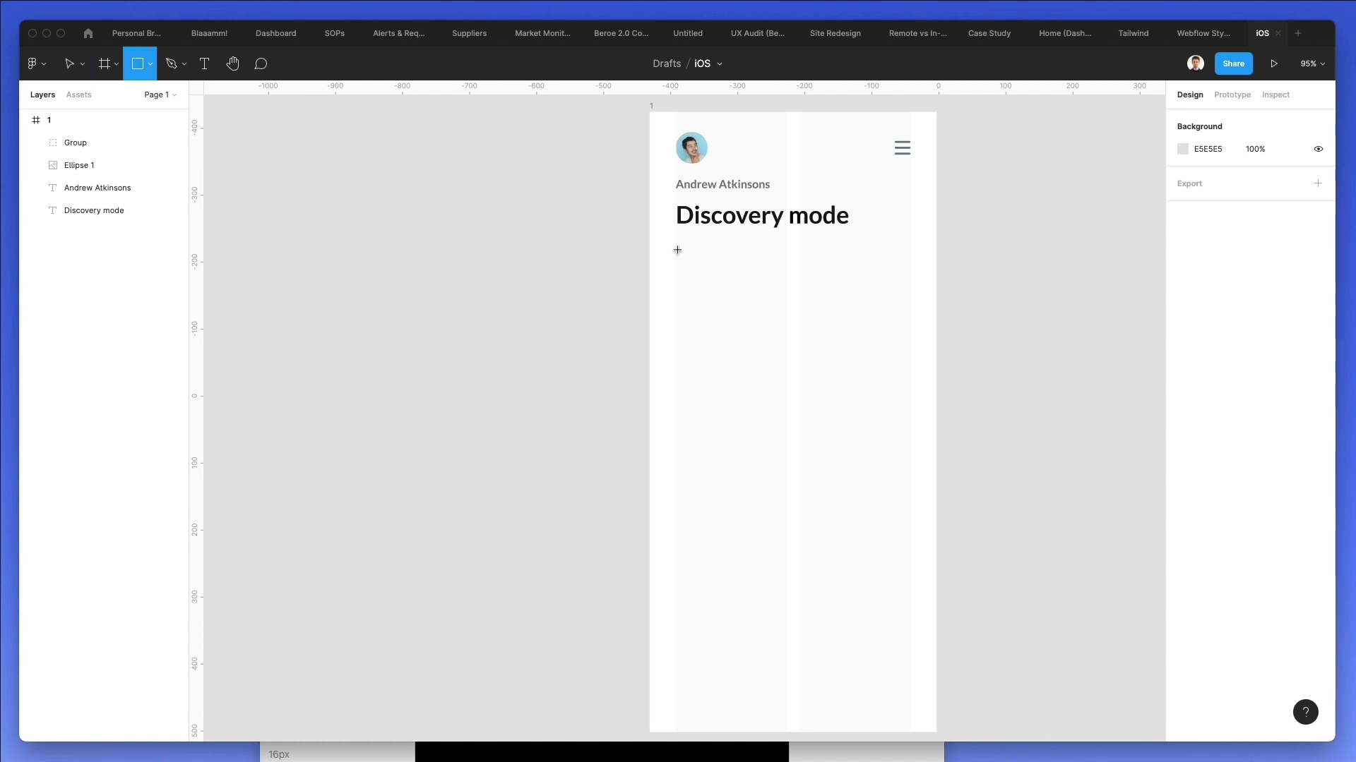
mouse_move(677, 250)
left_mouse_down()
mouse_move(766, 324)
mouse_move(786, 365)
left_mouse_up()
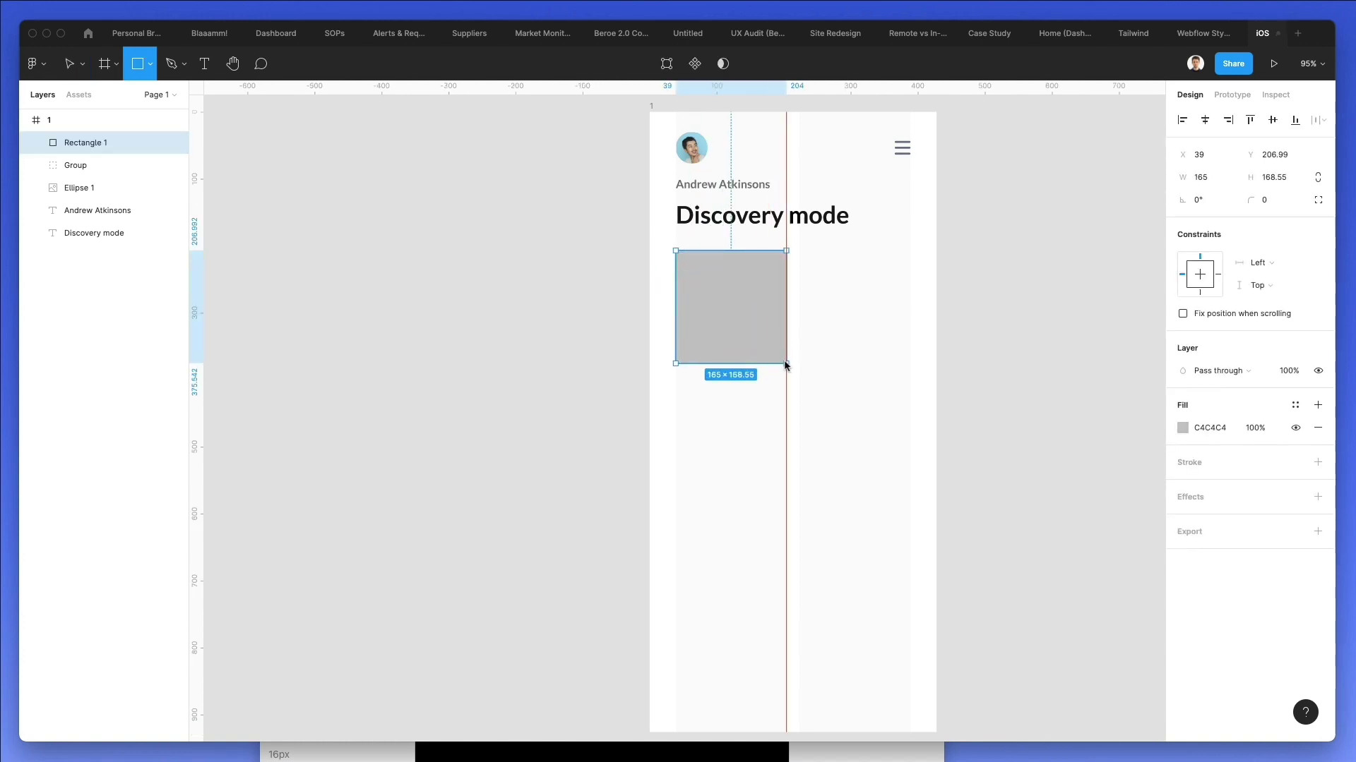
left_click_drag(765, 303, 889, 303)
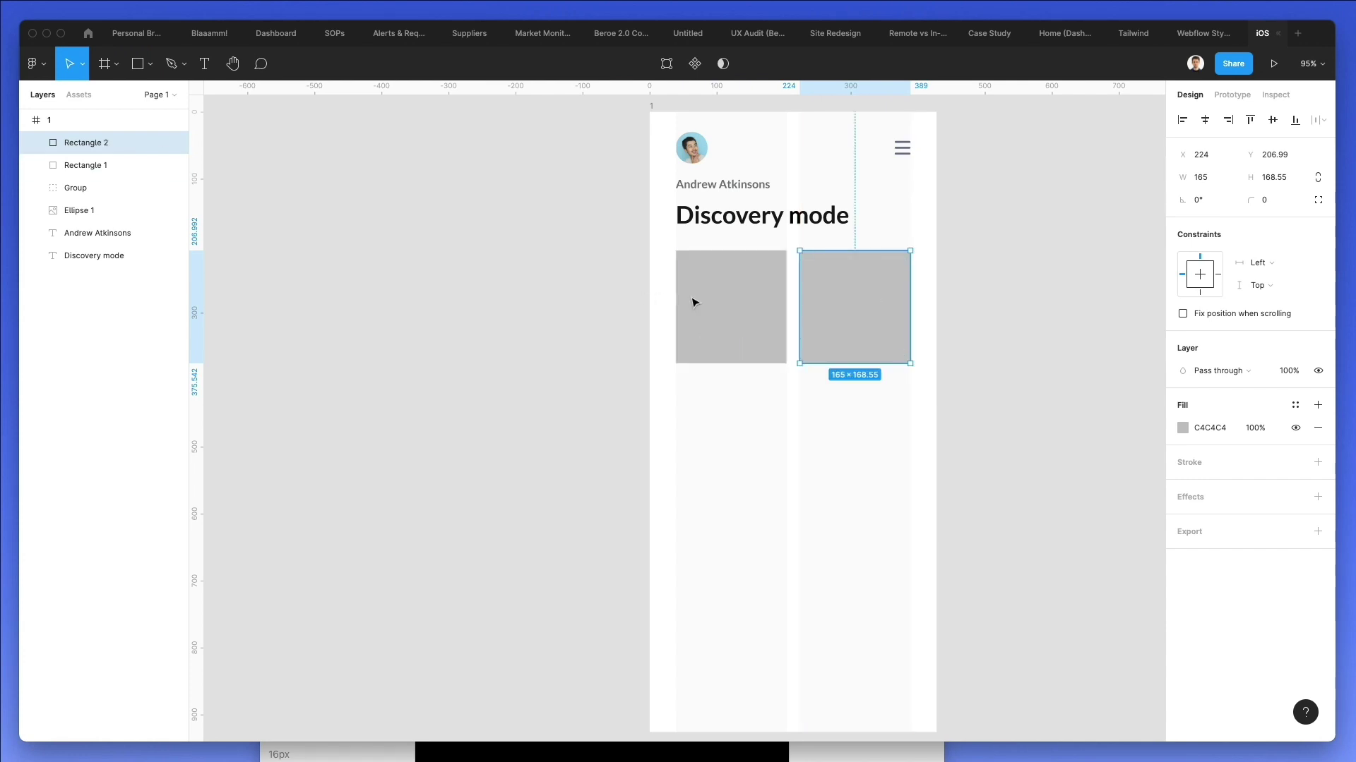
key("BackSpace")
Step: Round the card's corners to 13 and copy the name label into it, above the card
left_click(748, 307)
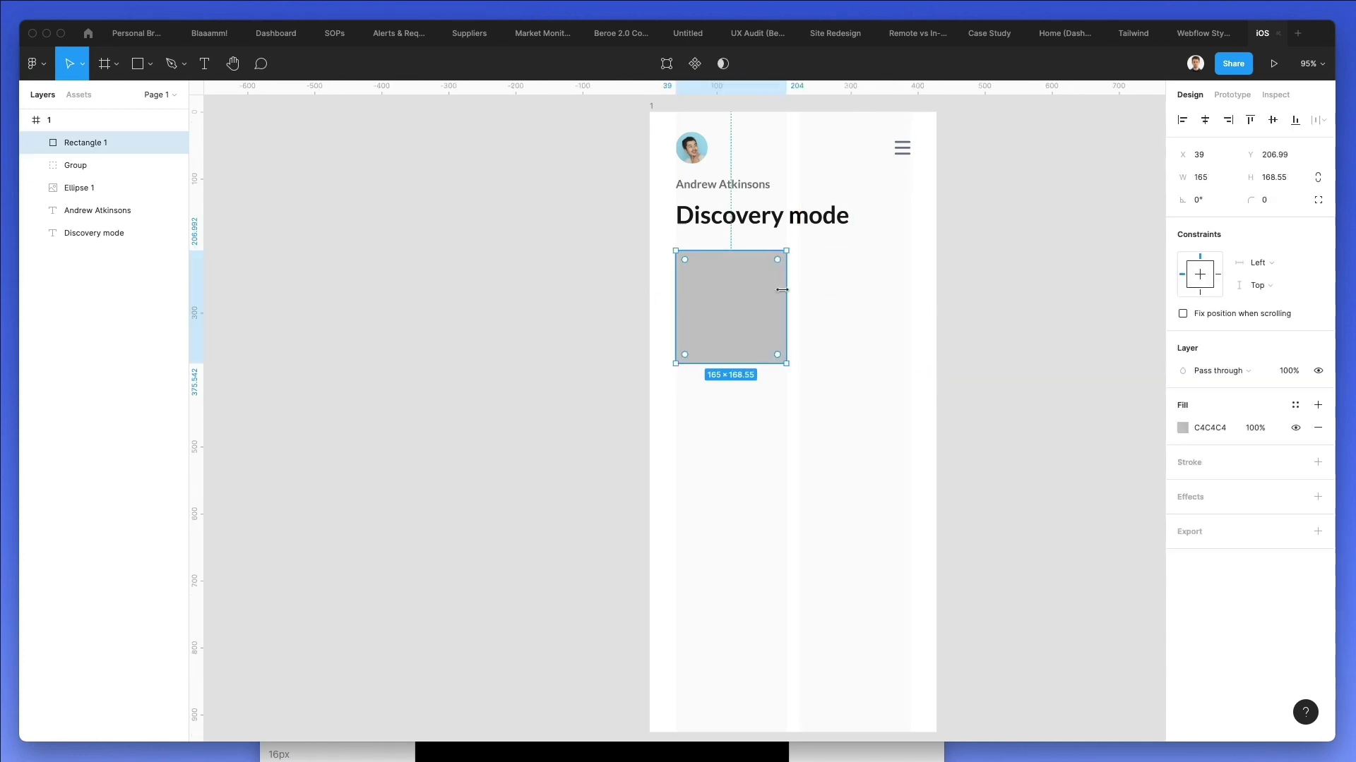
left_click_drag(1247, 201, 116, 196)
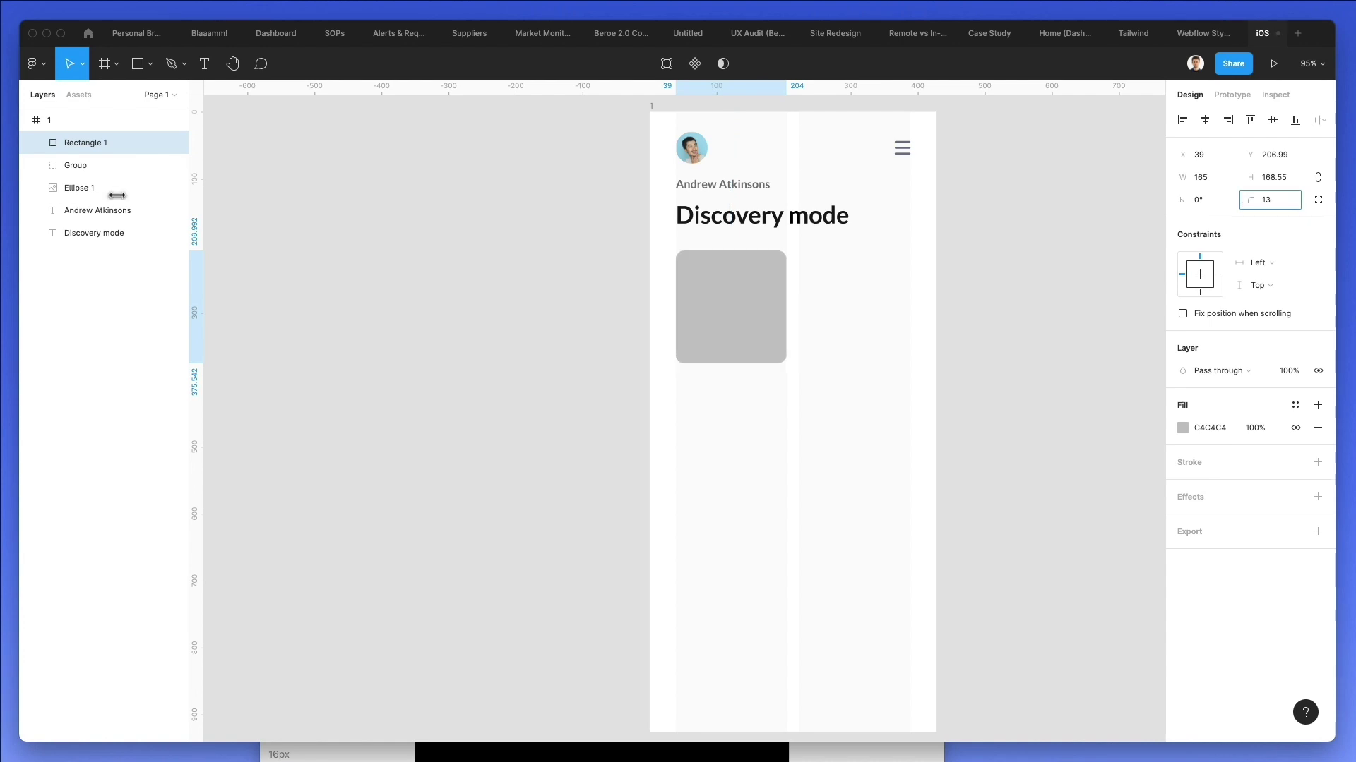
left_click(991, 381)
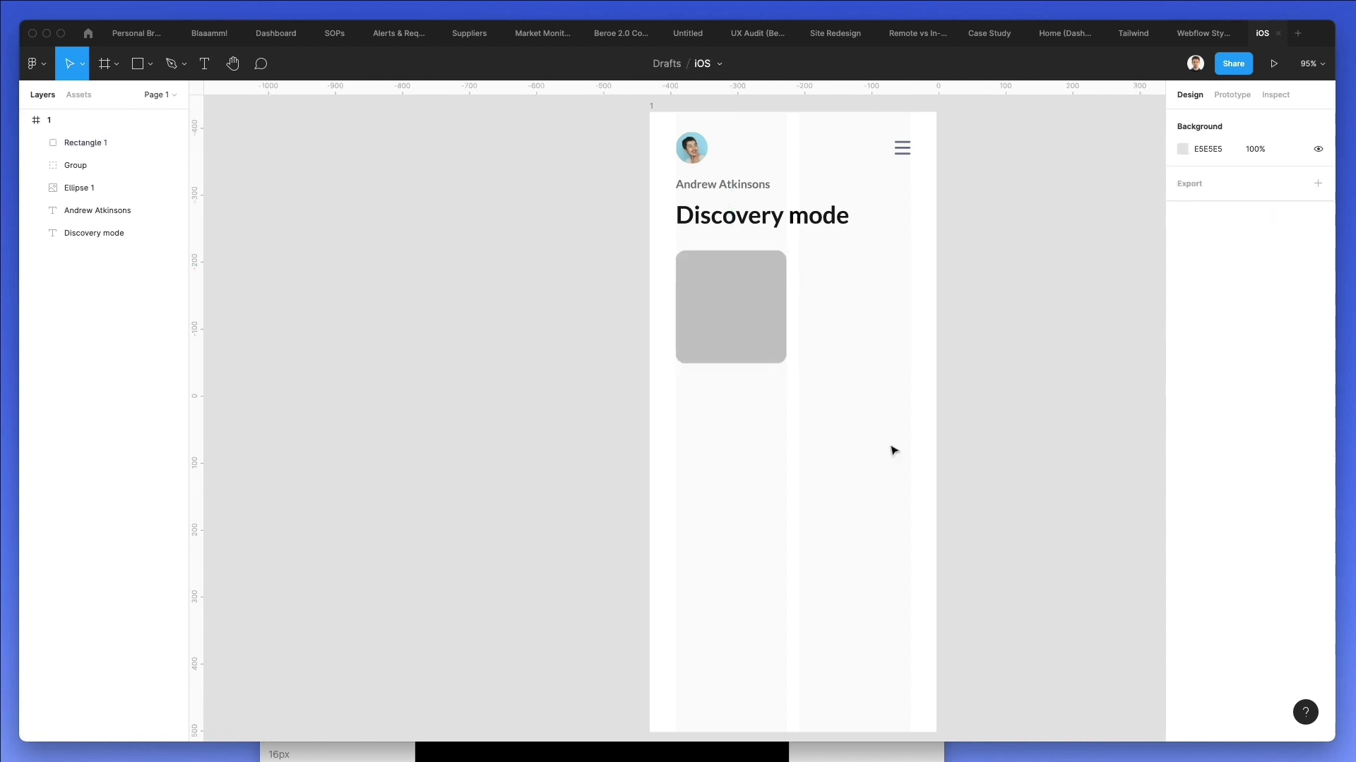
left_click_drag(738, 188, 760, 339)
key("super+bracketright")
key("super+bracketright")
key("super+bracketright")
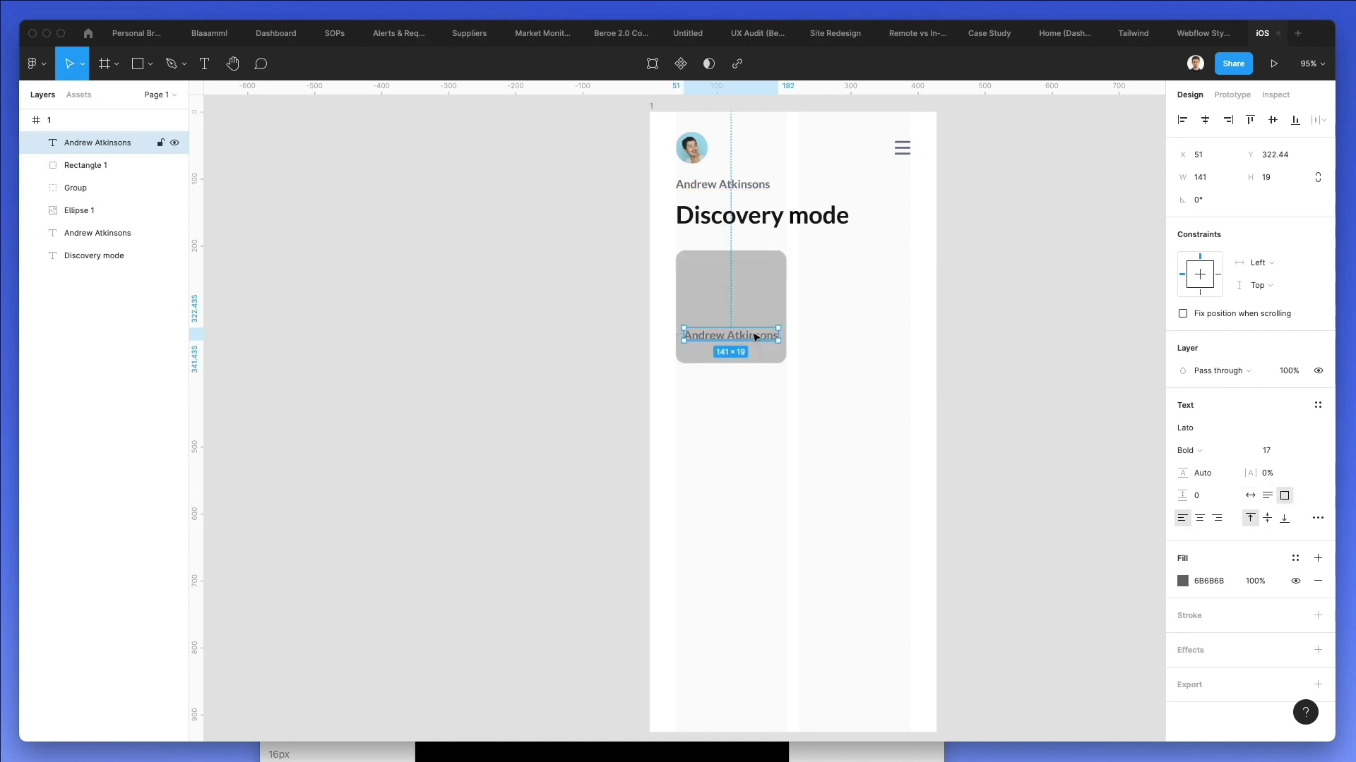
Step: Change the card label to Finance, centred, auto-width, in black
key("Return")
type("Finance")
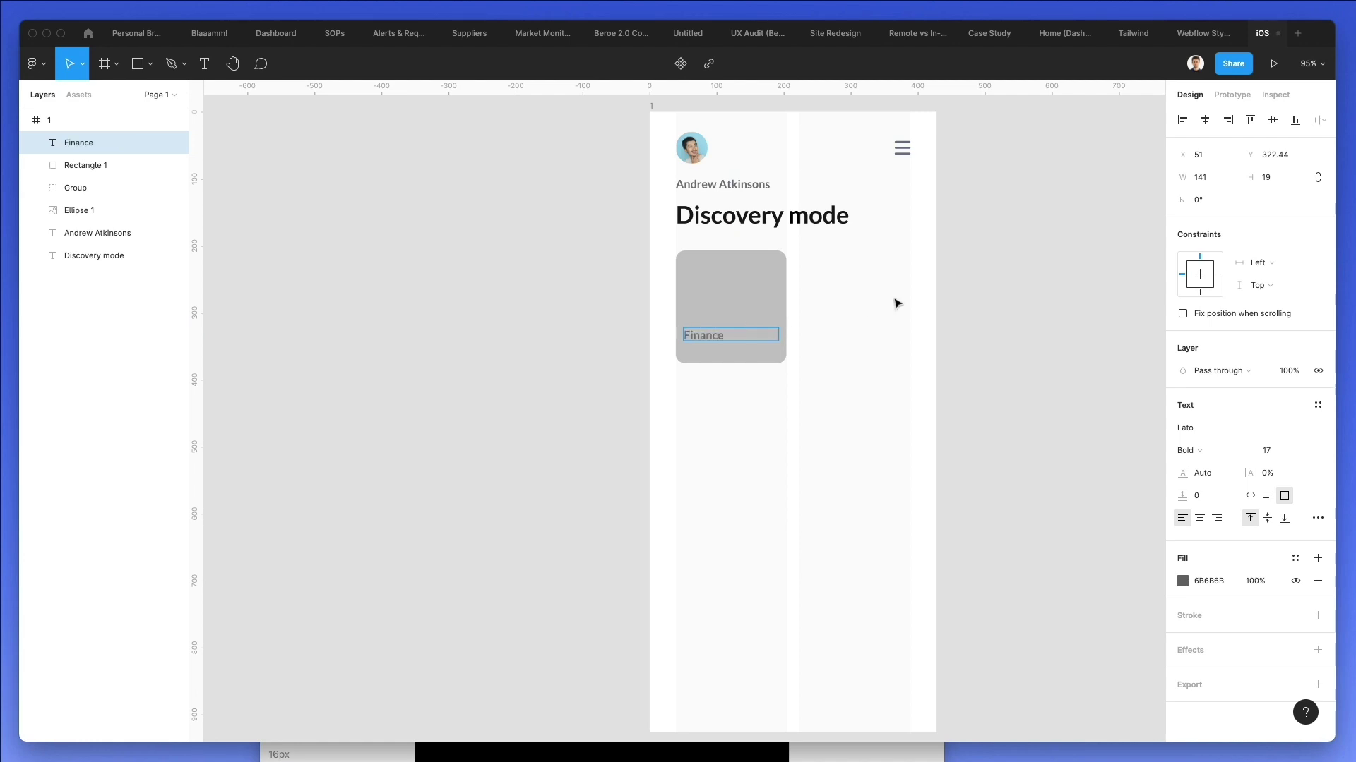
key("Escape")
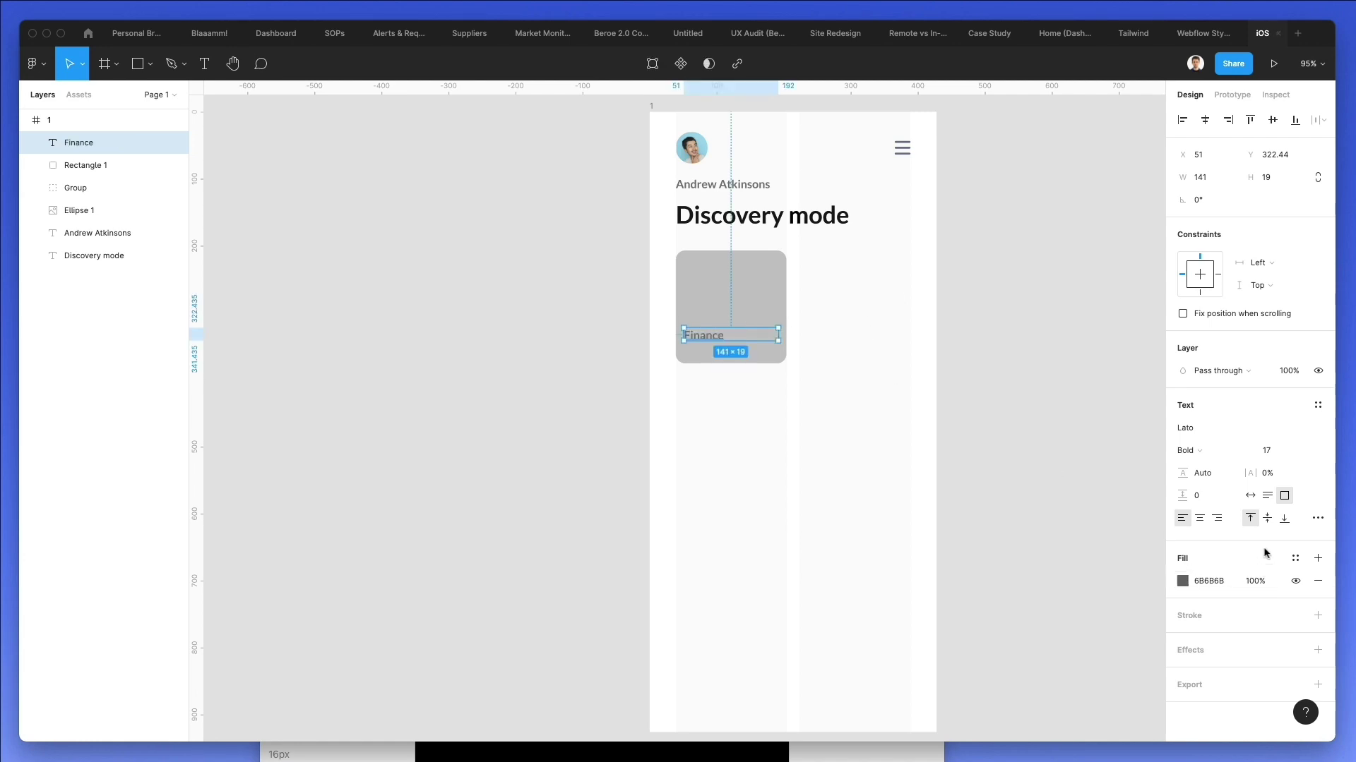
left_click(1199, 517)
left_click(1251, 495)
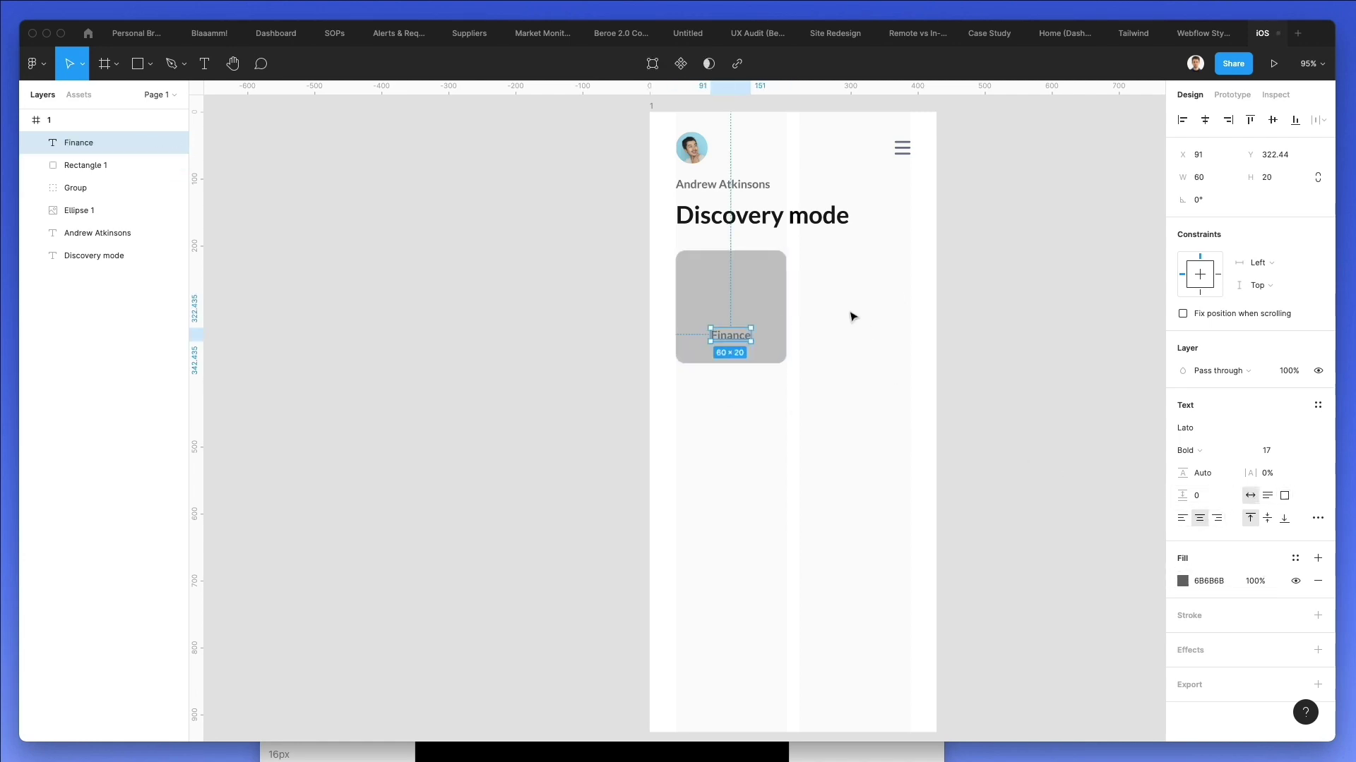
key("i")
left_click(772, 224)
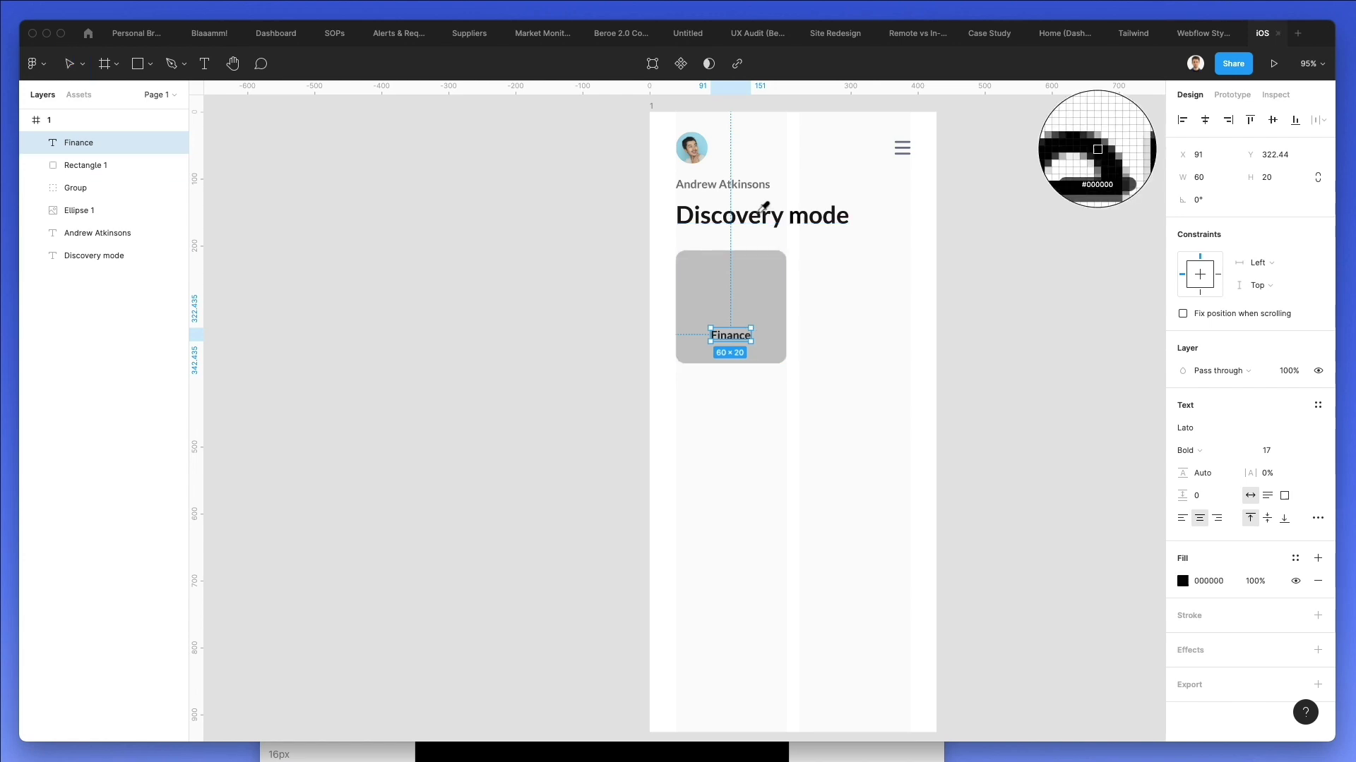
Step: Fill the card rectangle with white FFFFFF
left_click(725, 282)
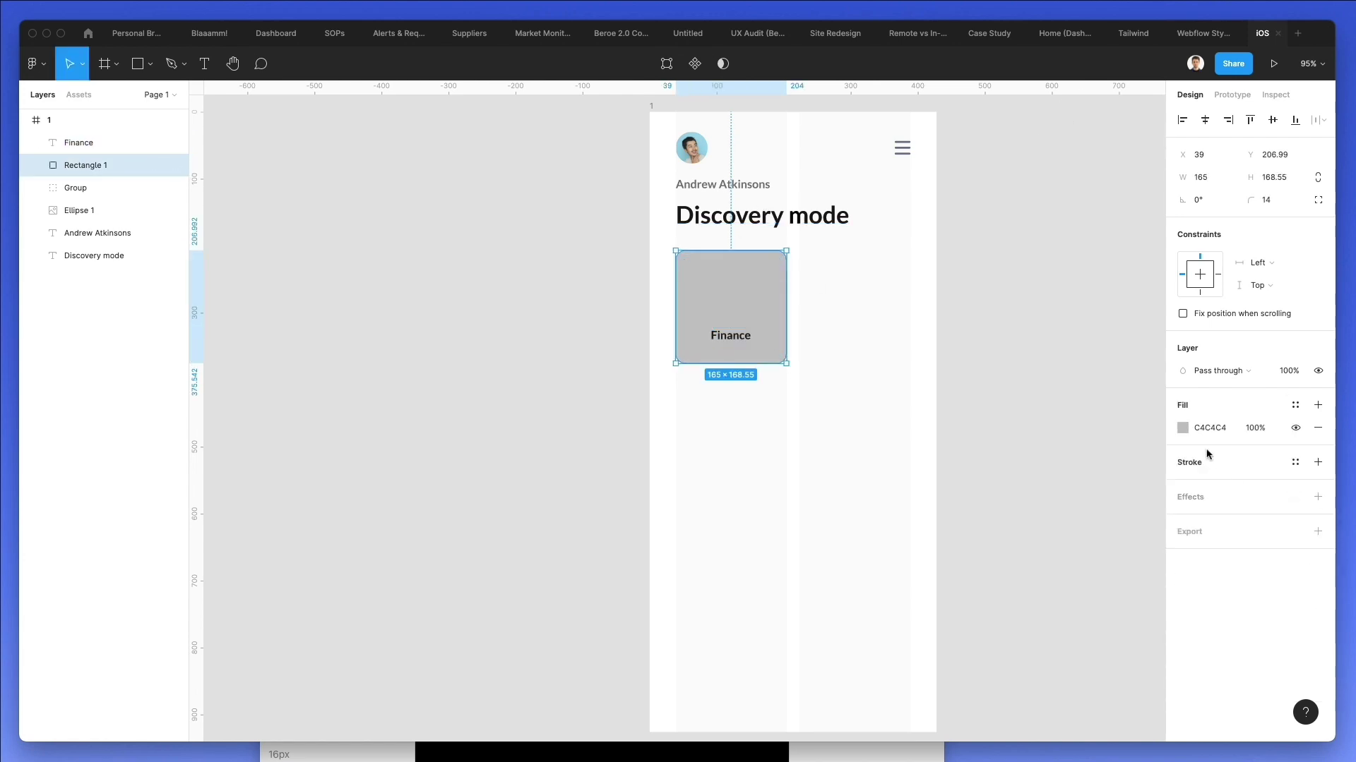
left_click(1183, 427)
key("i")
left_click(908, 303)
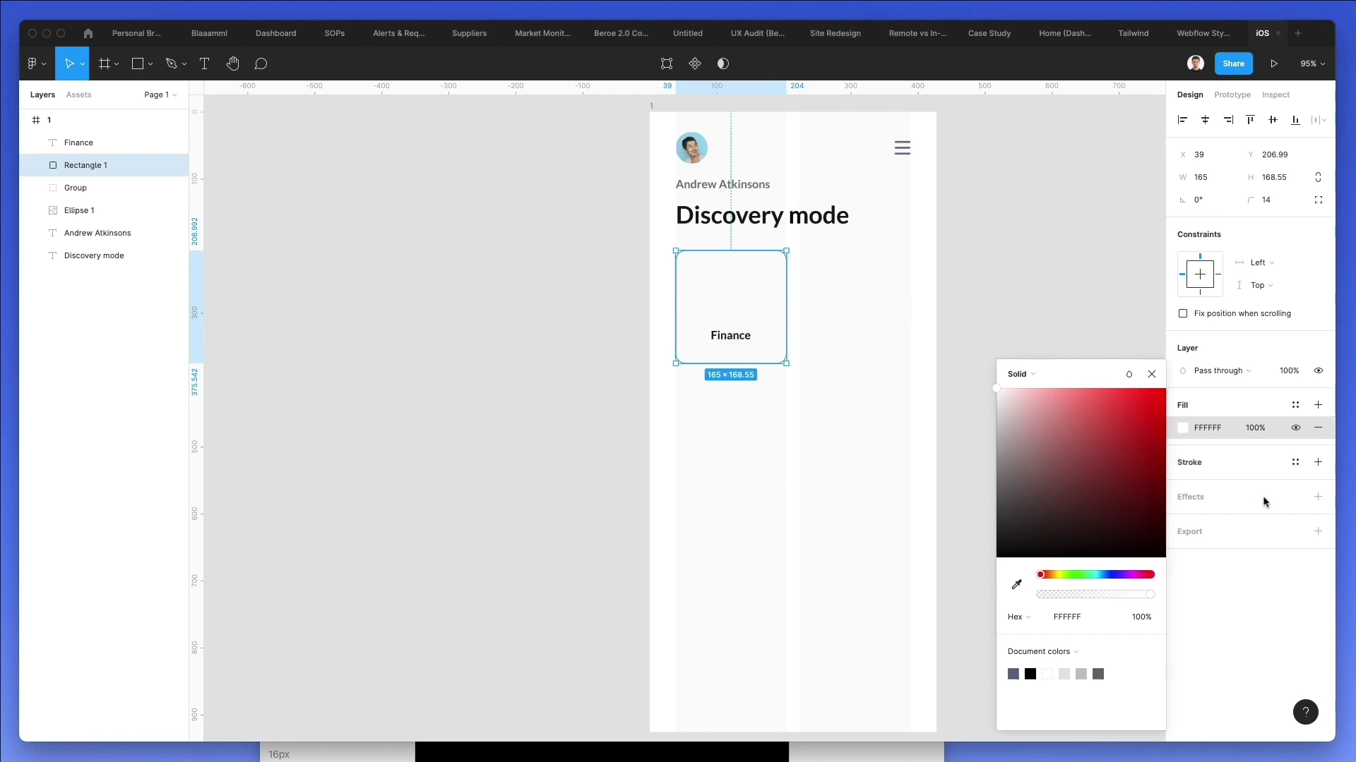
left_click(1200, 501)
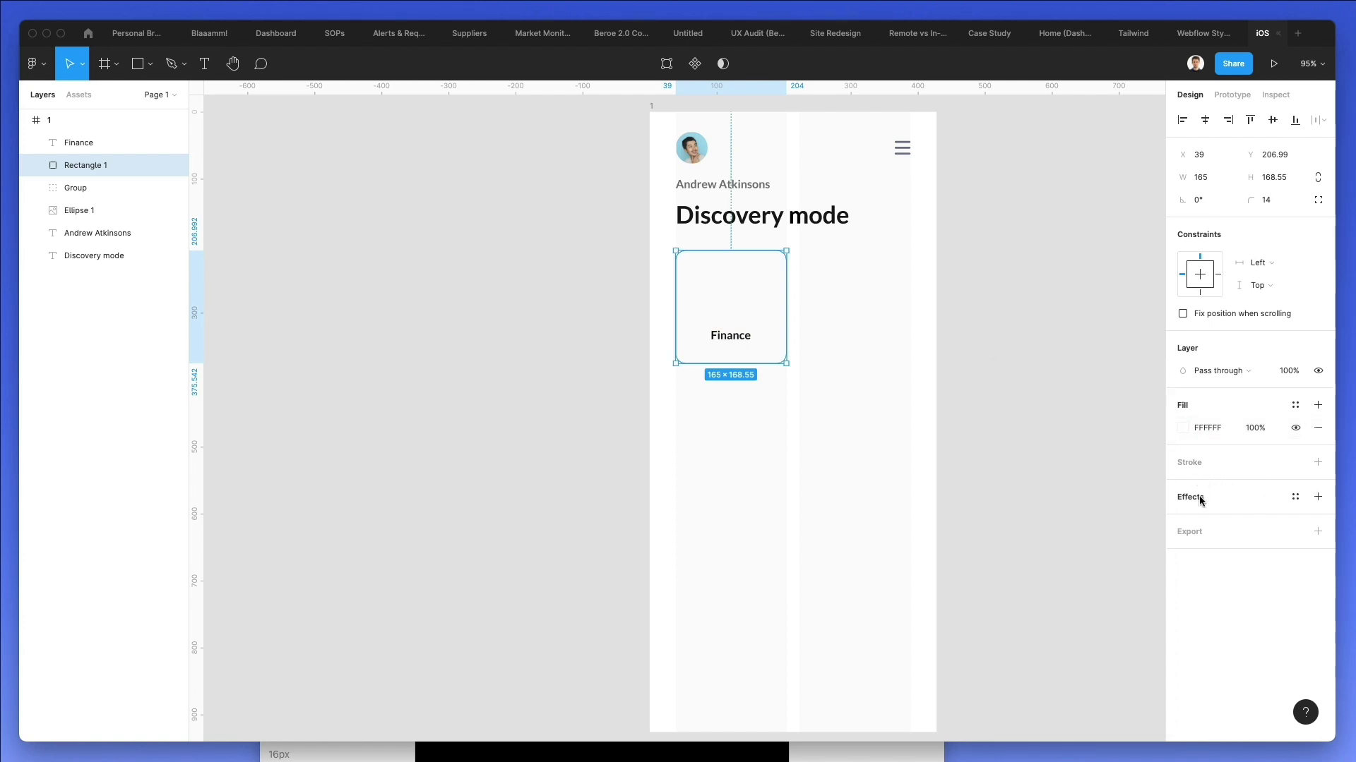
Step: Give the card a drop shadow with blur 23 and 15% opacity
left_click(1200, 501)
left_click(1177, 518)
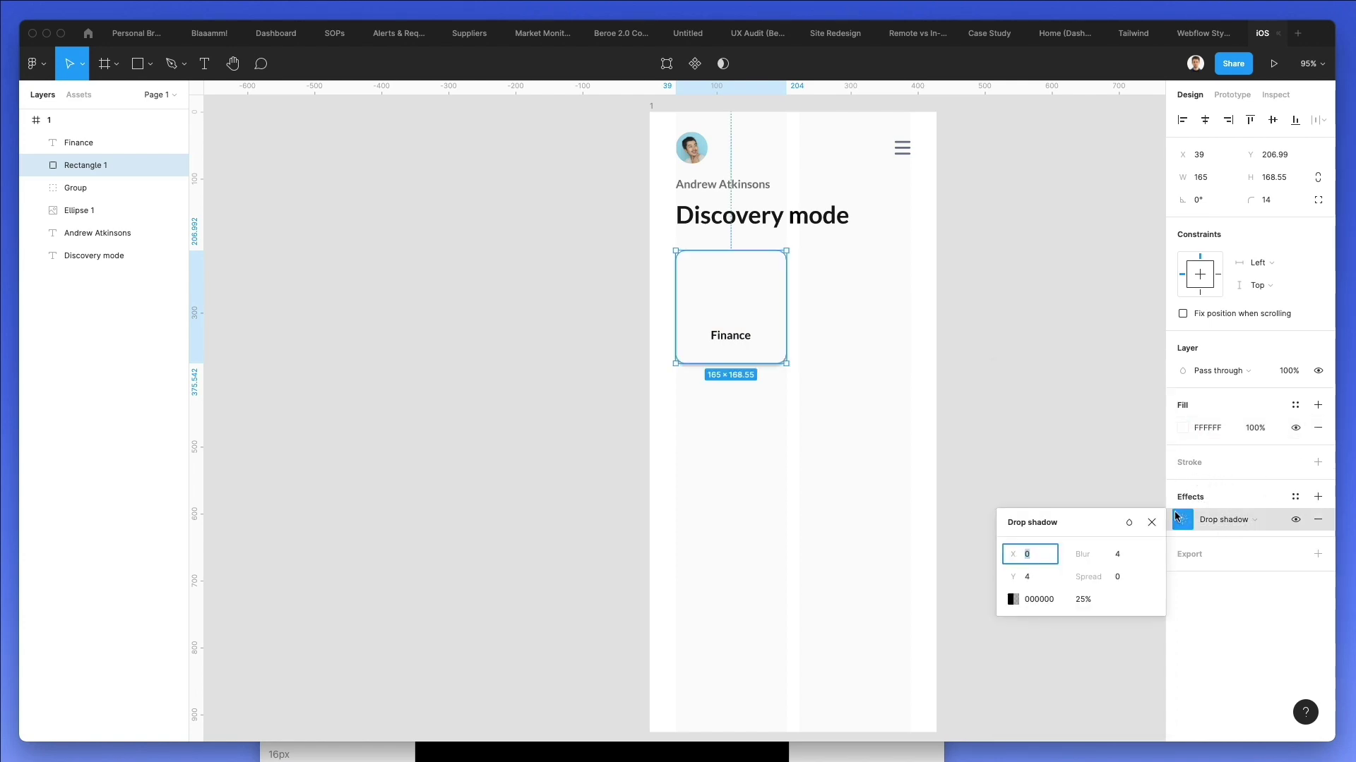
left_click(1120, 554)
type("24")
key("Return")
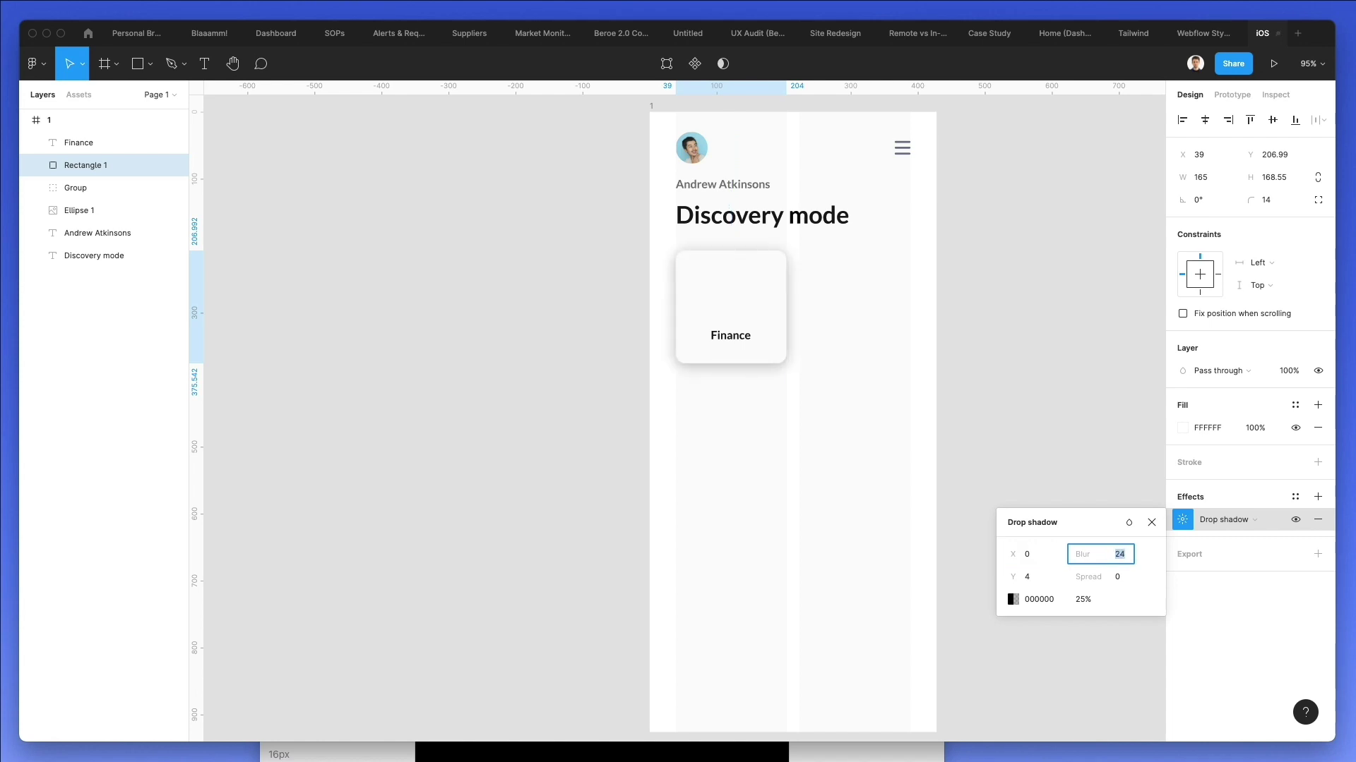
key("Down")
left_click(1082, 599)
type("15")
key("Return")
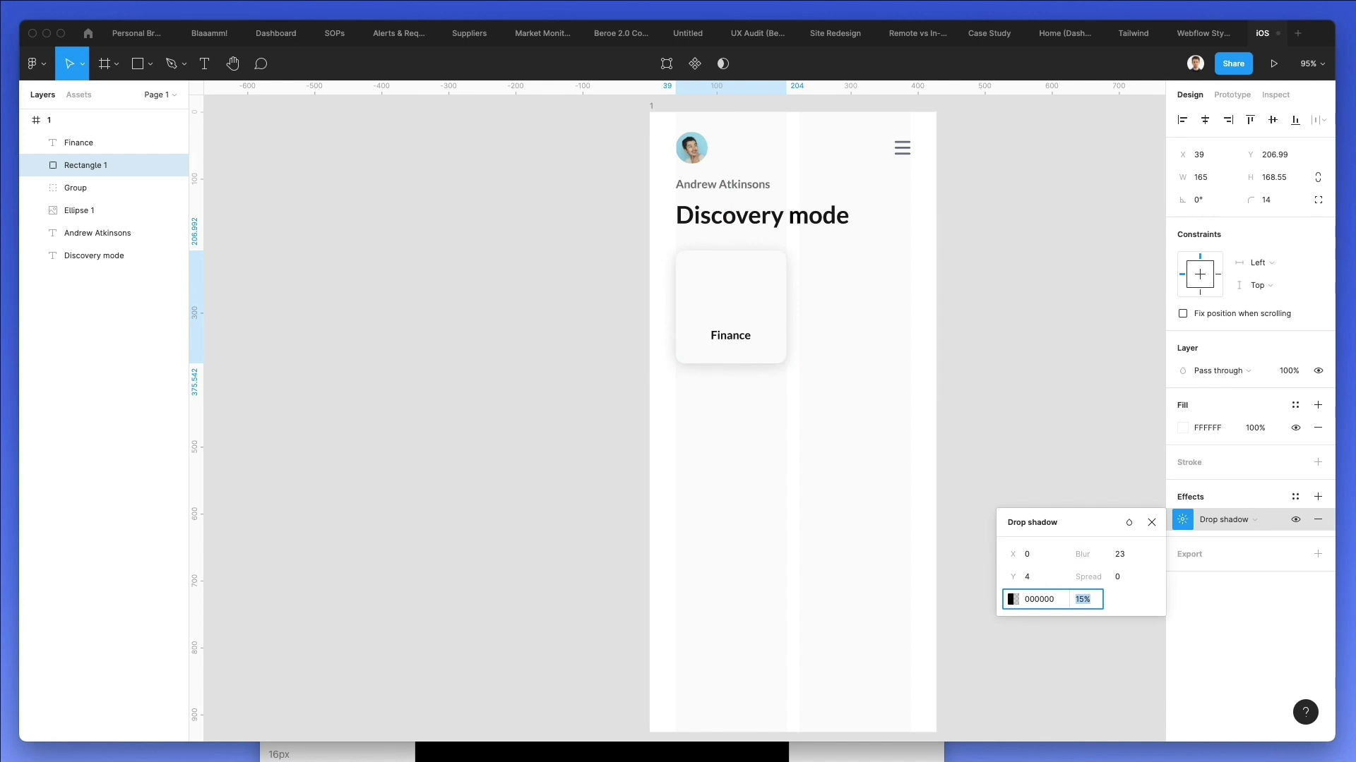
left_click(886, 336)
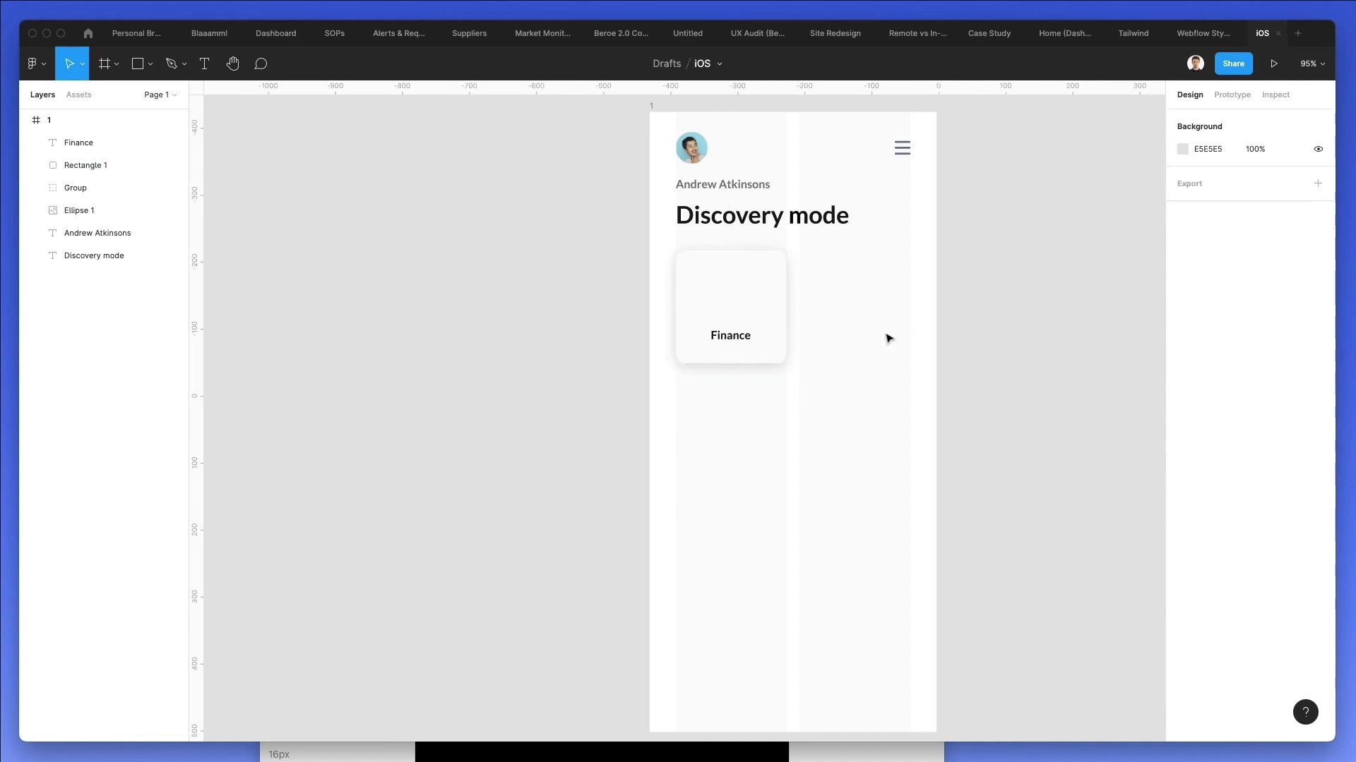
Step: Search Nucleo for 'finance' and place the coloured coin icon above the Finance label
left_click(750, 750)
double_click(311, 355)
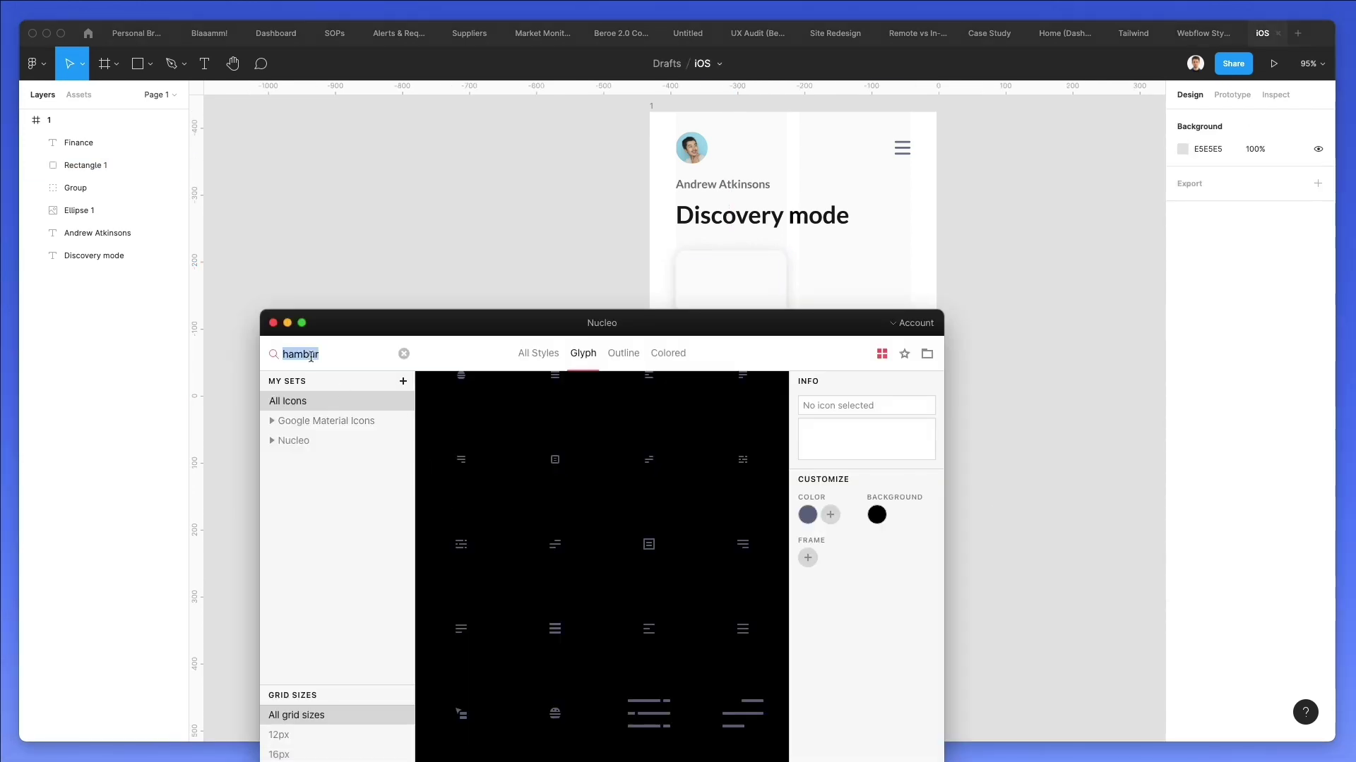
type("finance")
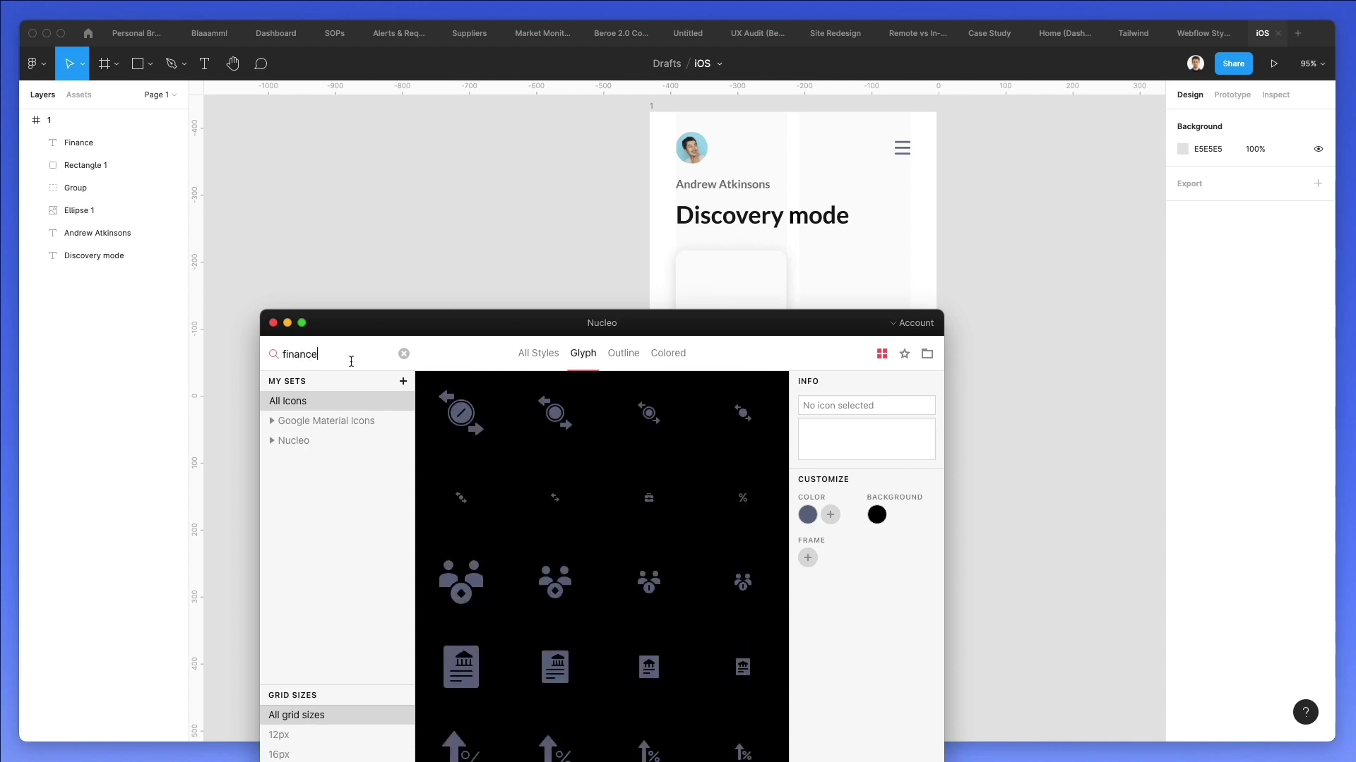
left_click(661, 351)
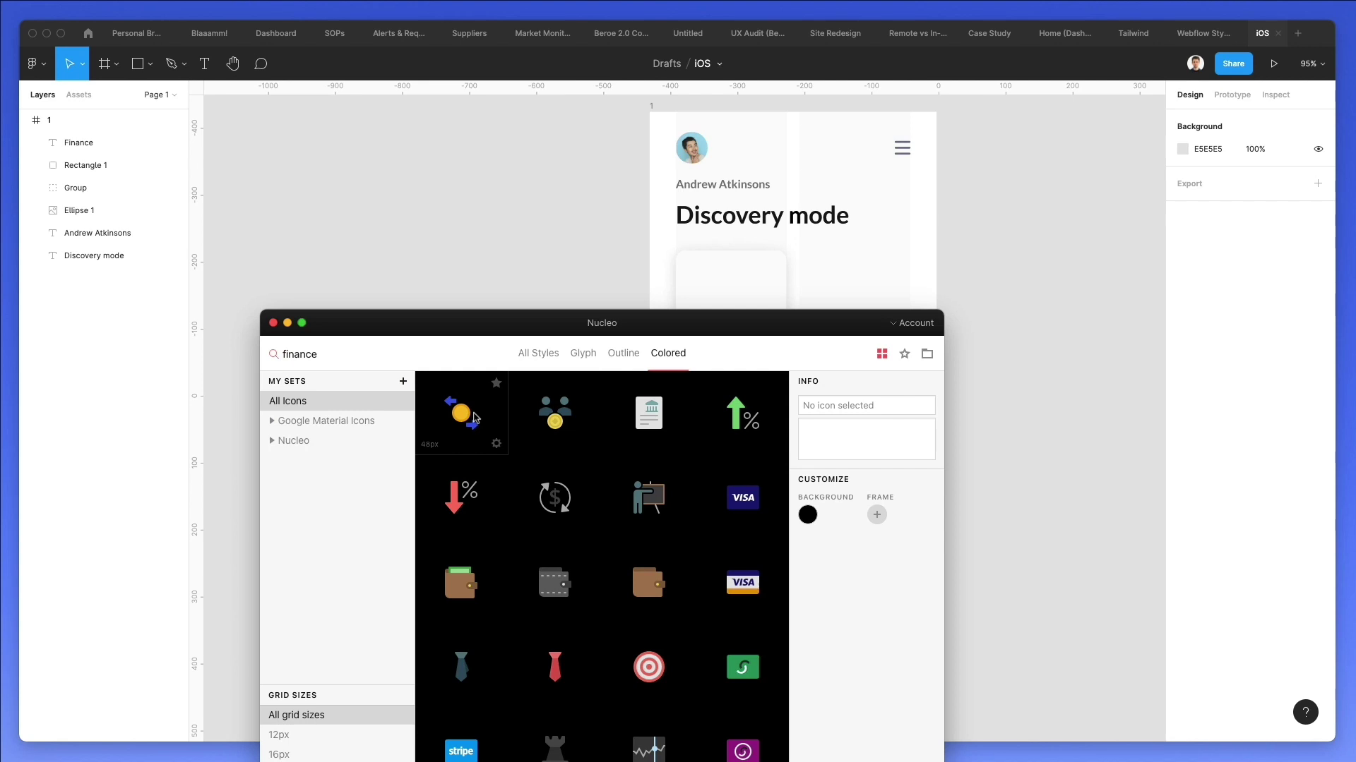
left_click_drag(805, 329, 835, 397)
left_click_drag(531, 499, 734, 289)
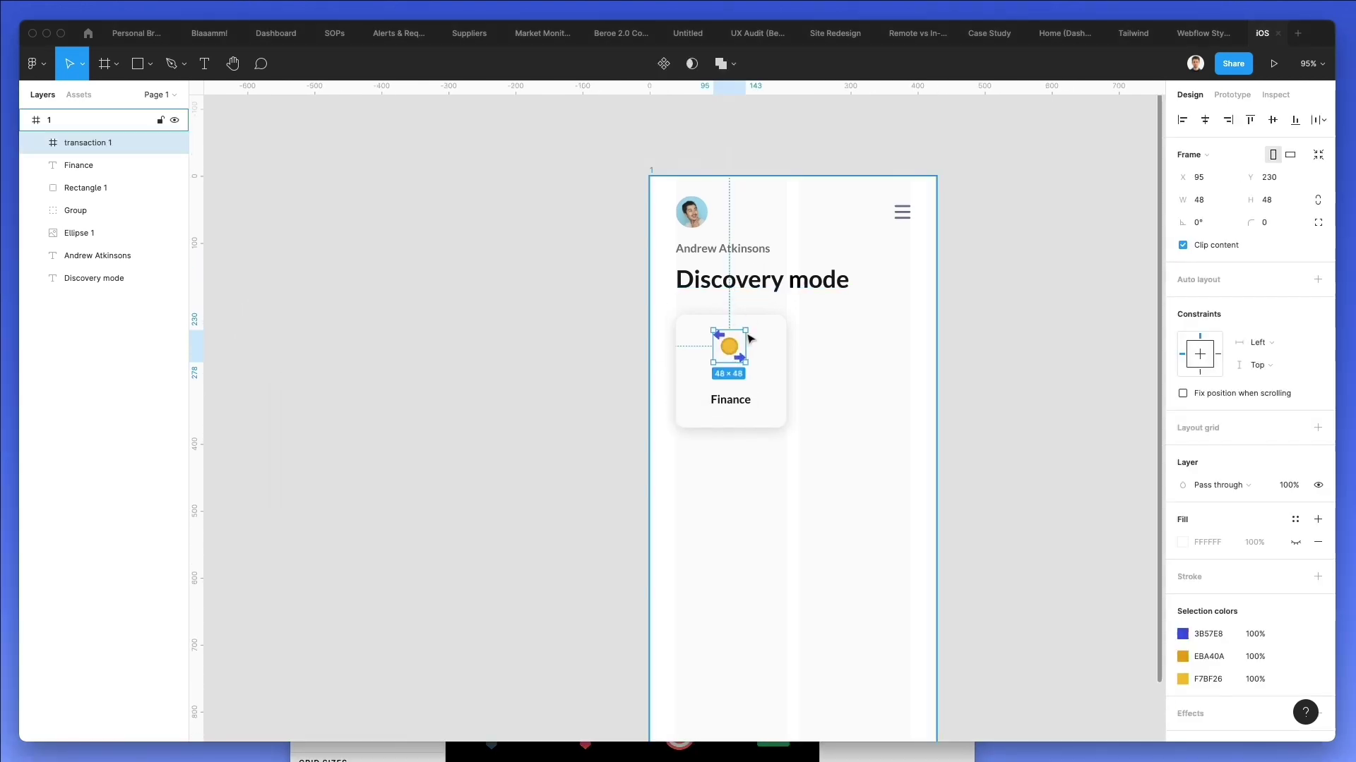
scroll(734, 289, "up", 5)
mouse_move(730, 340)
left_mouse_down()
mouse_move(727, 368)
mouse_move(750, 338)
left_mouse_up()
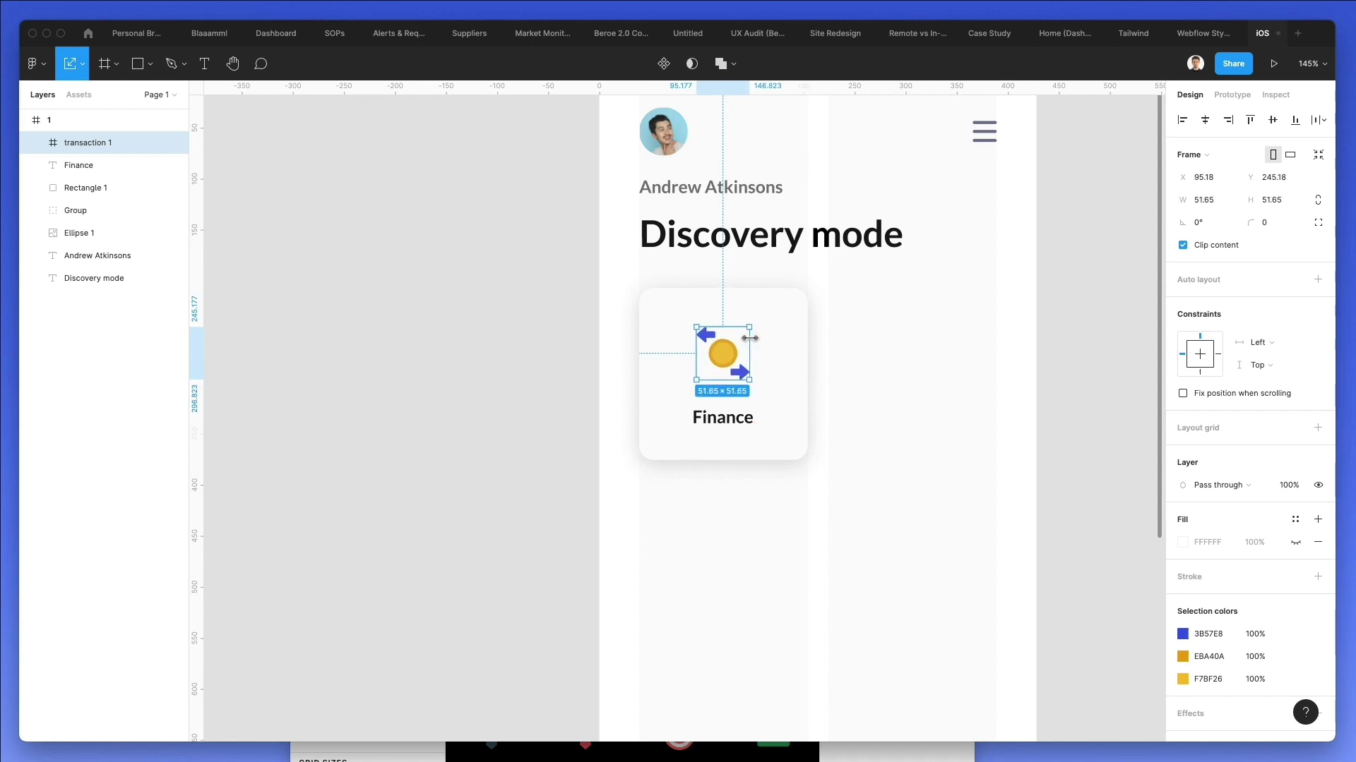
Step: Group the Finance card's coin icon, label and background into one group
left_click(866, 342)
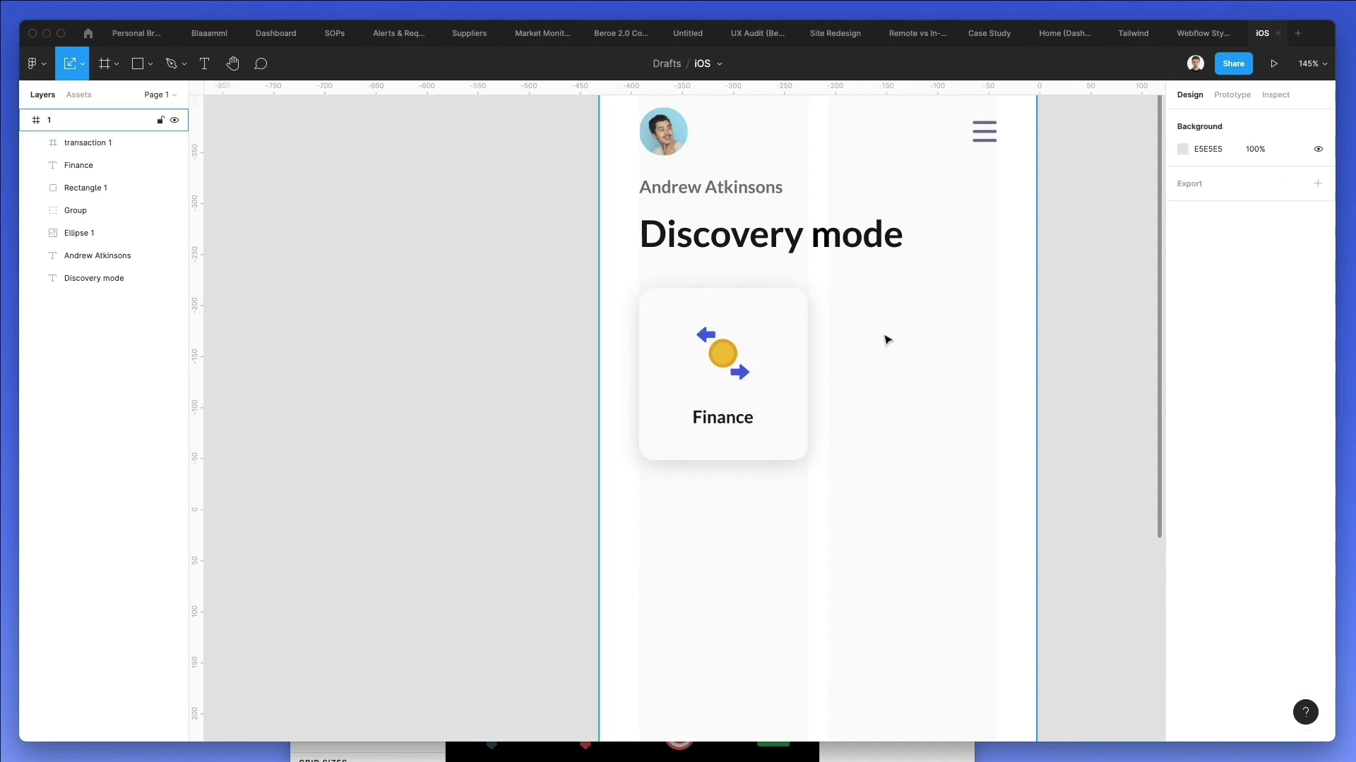
scroll(885, 325, "down", 2)
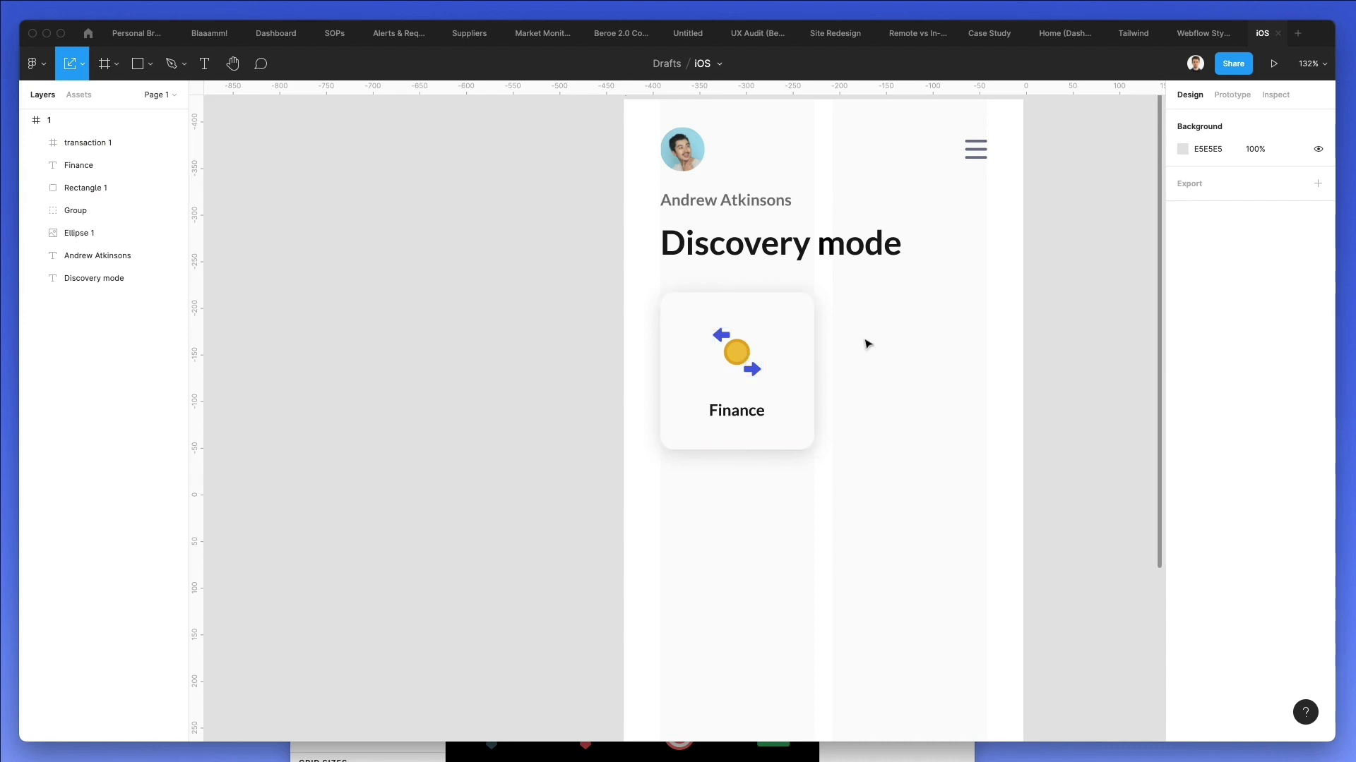
left_click_drag(866, 341, 687, 459)
key("Escape")
left_click(758, 348)
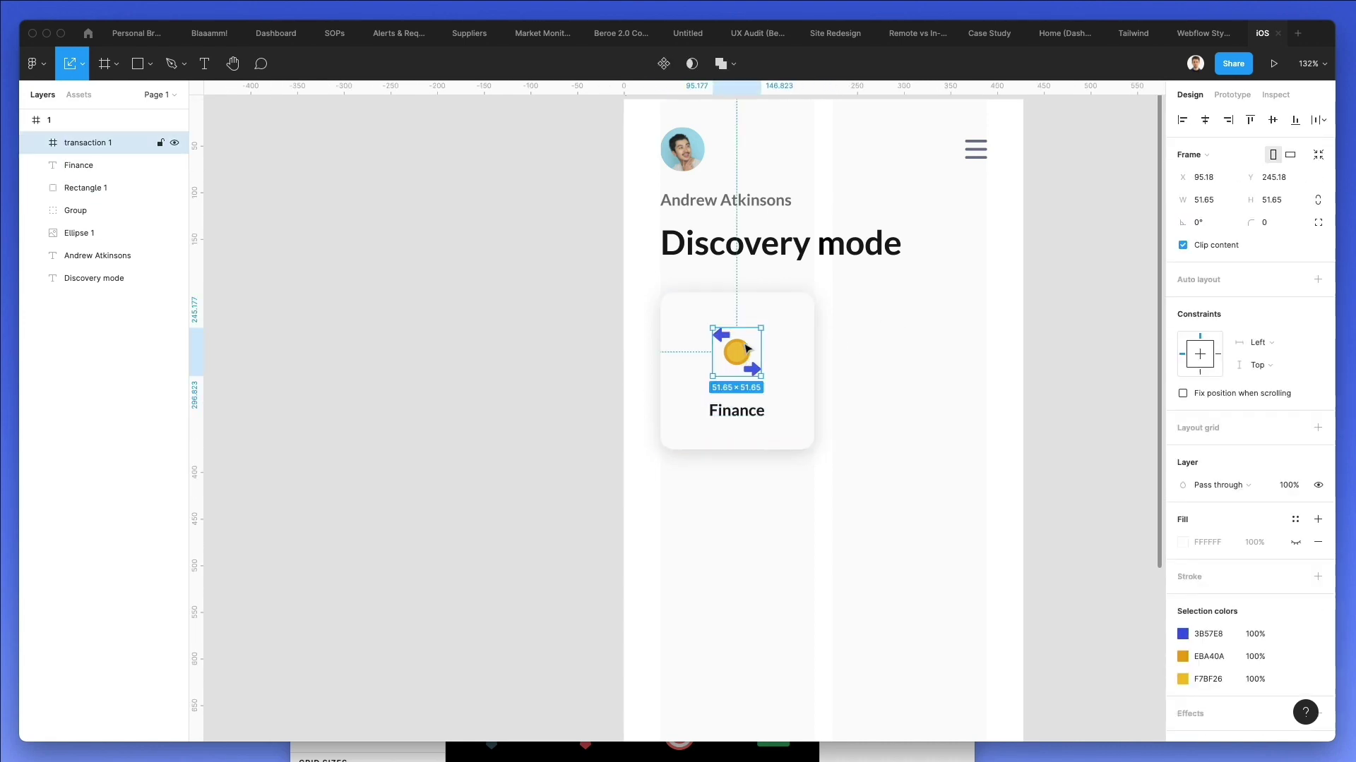
left_click_drag(909, 295, 670, 461)
key("super+g")
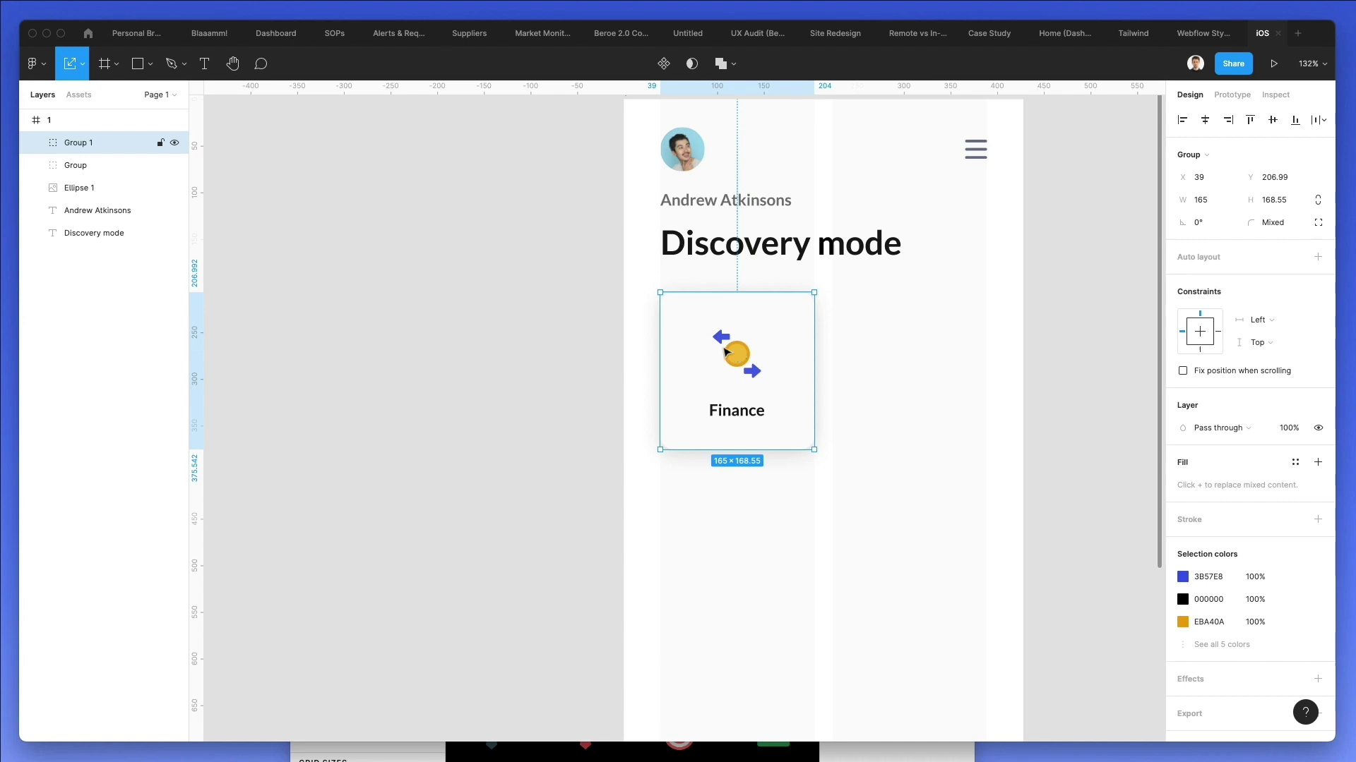
Step: Duplicate the Finance card into a 2×2 grid of four cards spaced 20 px apart
left_click_drag(726, 351, 891, 340)
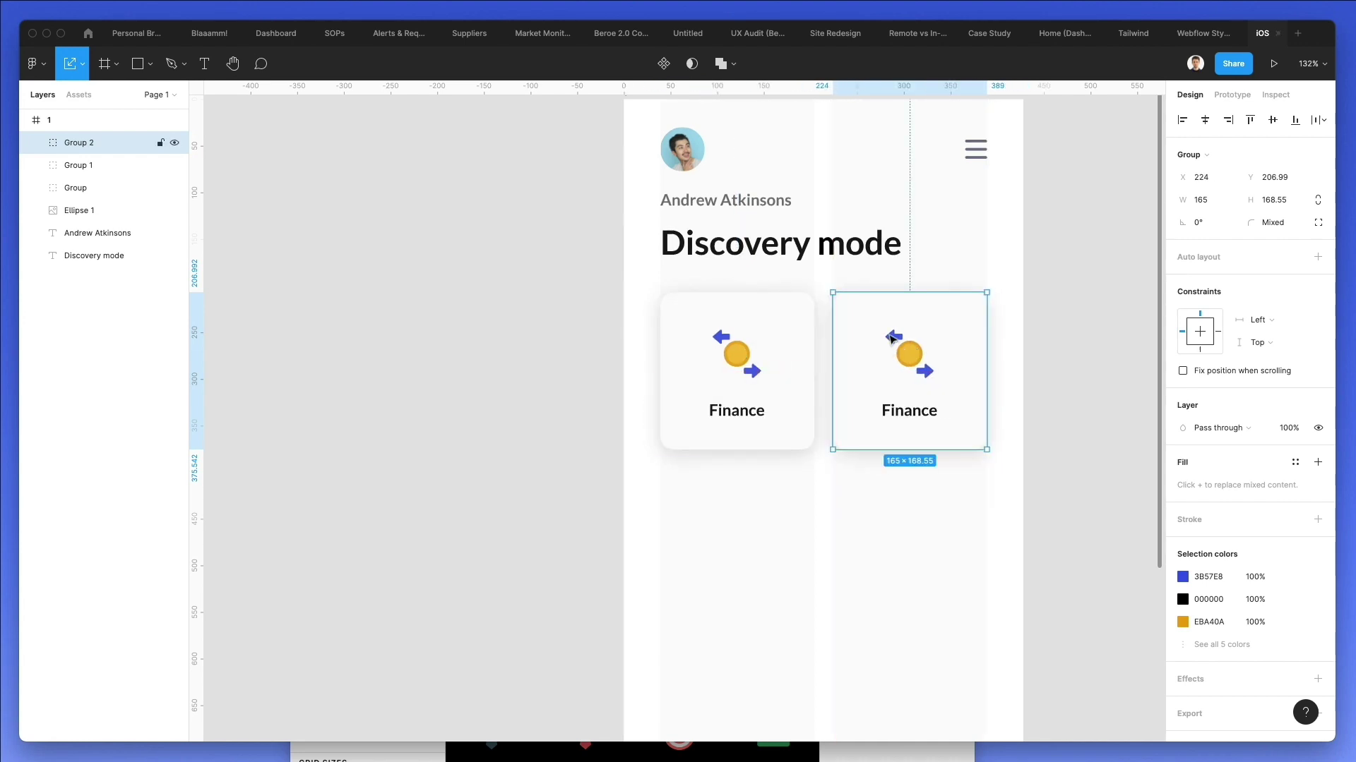
left_click(1038, 294)
scroll(1003, 304, "down", 2)
scroll(1003, 304, "right", 2)
left_click_drag(1003, 281, 634, 464)
left_click_drag(706, 299, 704, 475)
left_click(533, 515)
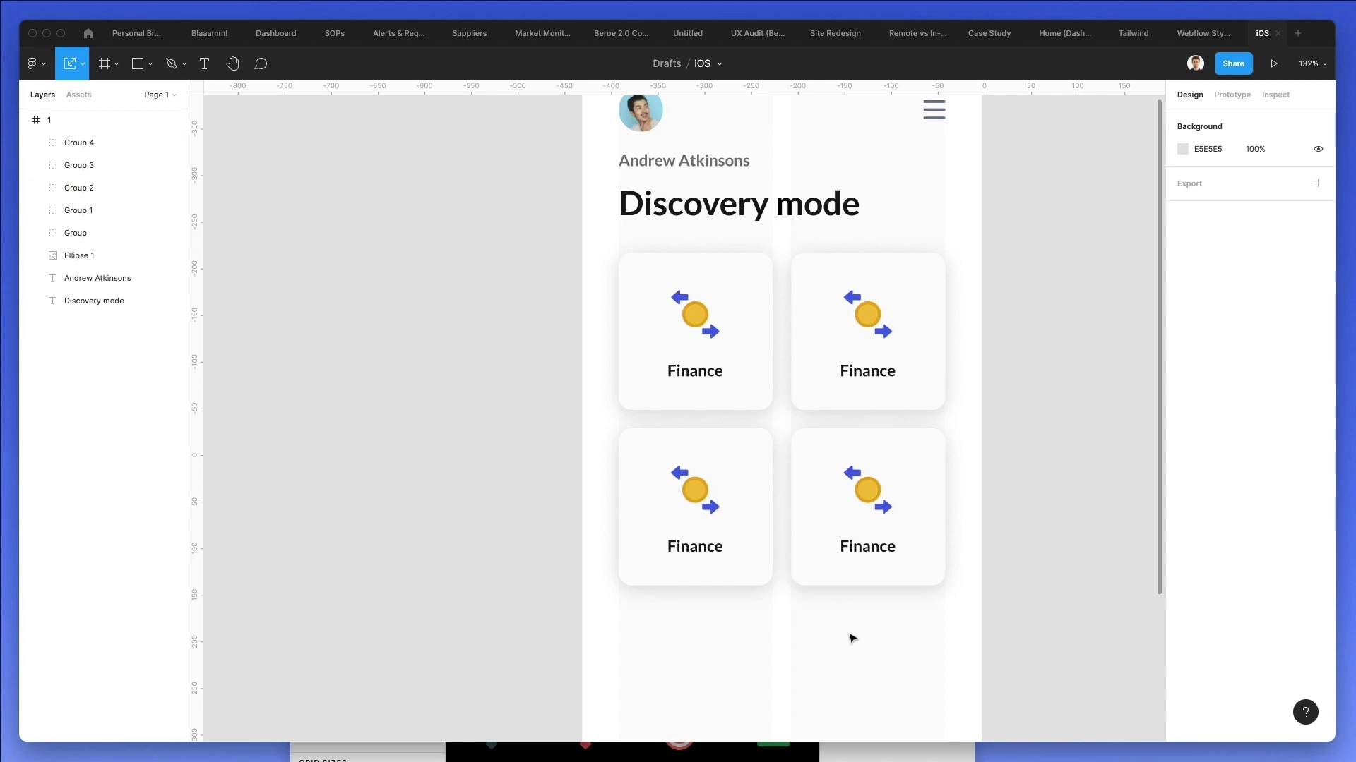
left_click(678, 754)
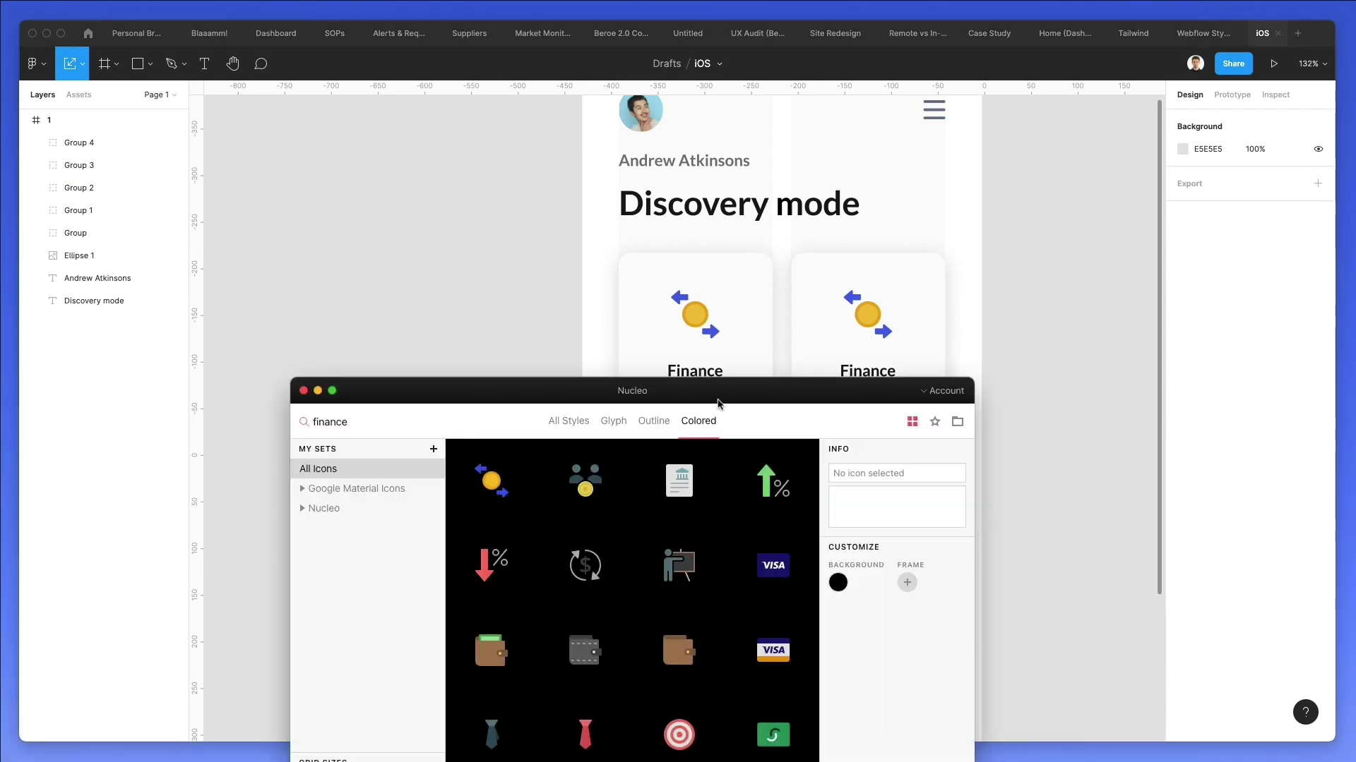
Step: Move the Nucleo window aside and search its library for 'calendar'
left_click_drag(718, 400, 505, 365)
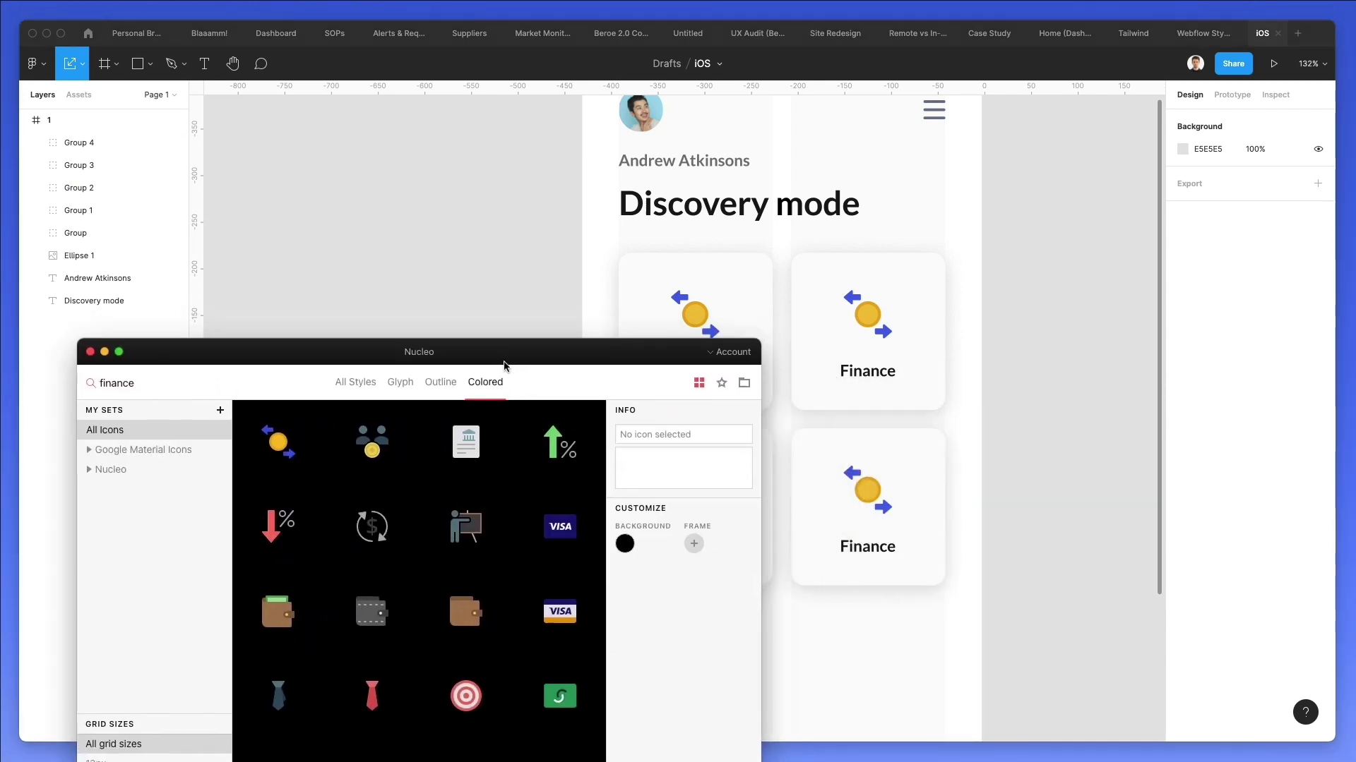
double_click(129, 384)
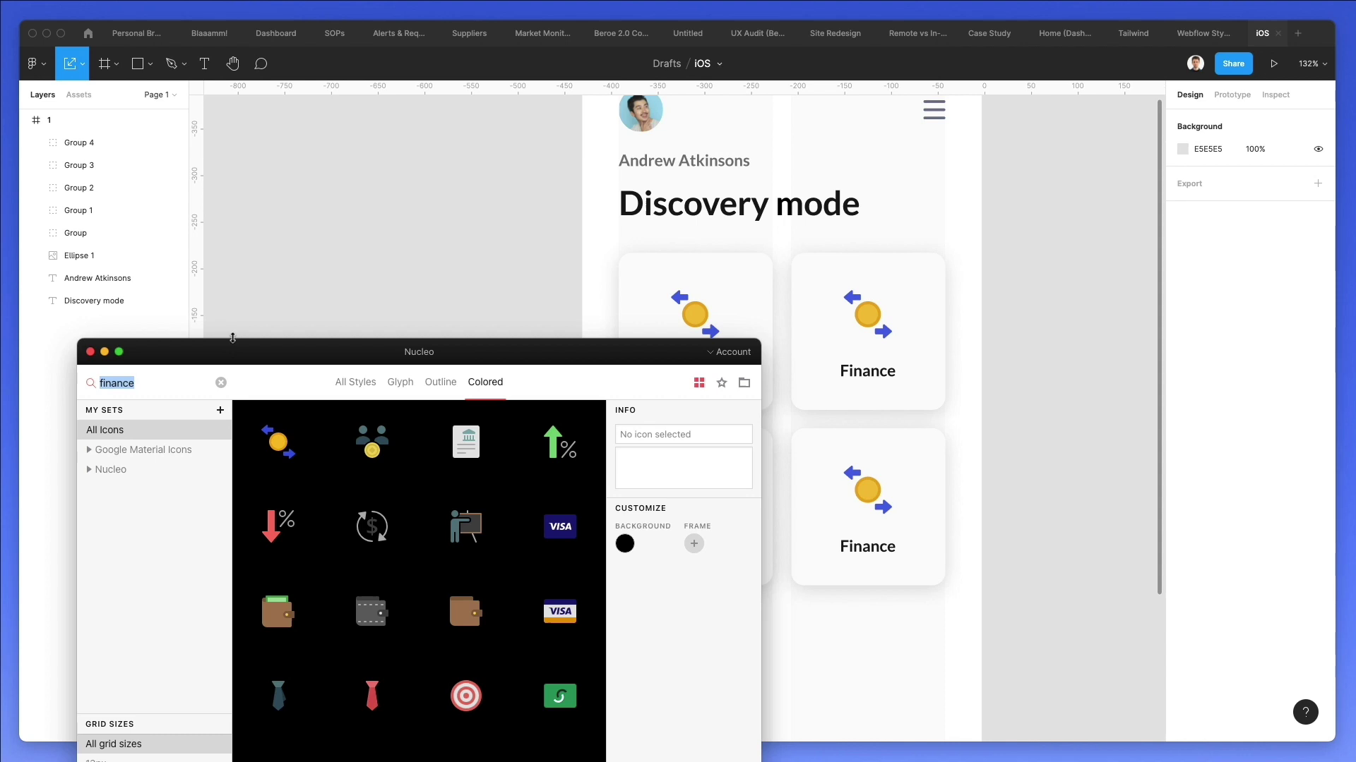
left_click_drag(233, 351, 248, 360)
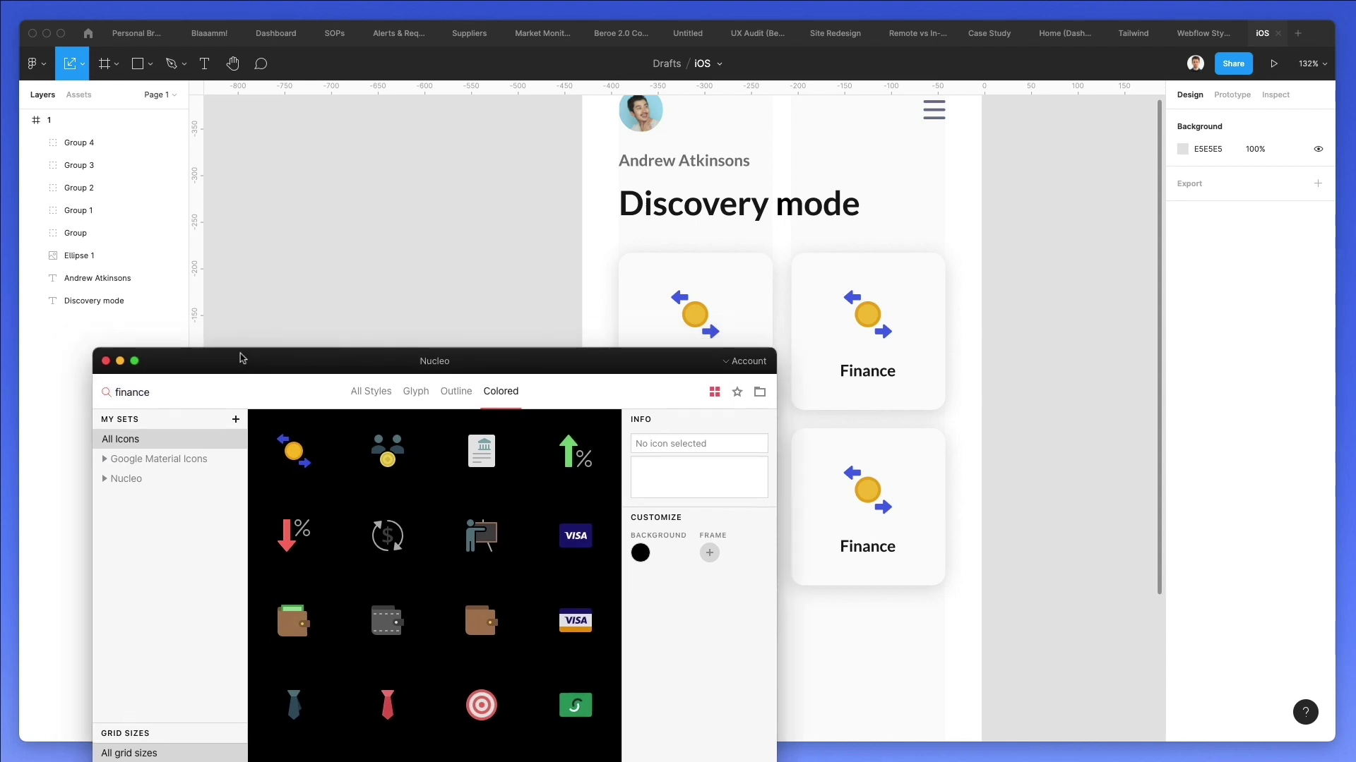
double_click(165, 382)
type("calendar")
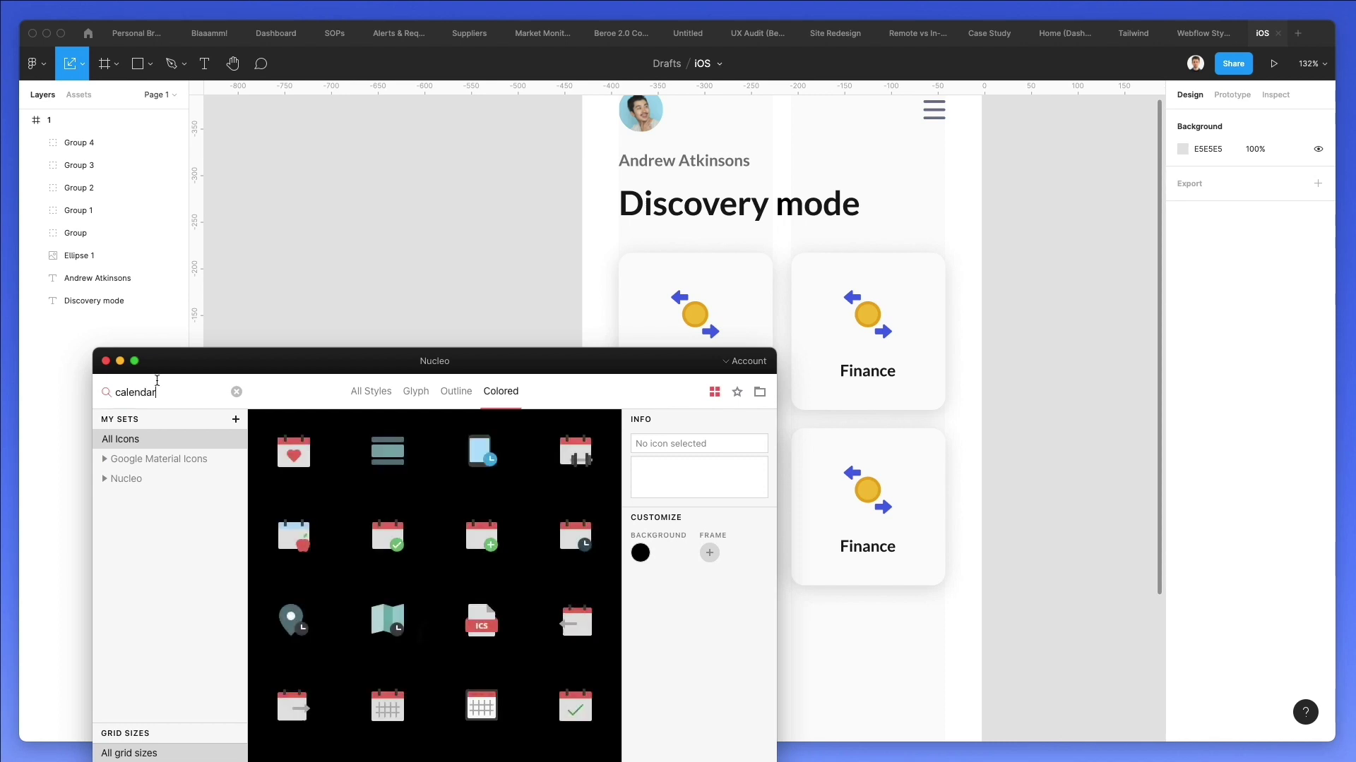
key("super+a")
Step: Drag the grid calendar icon into the top-right card
mouse_move(612, 604)
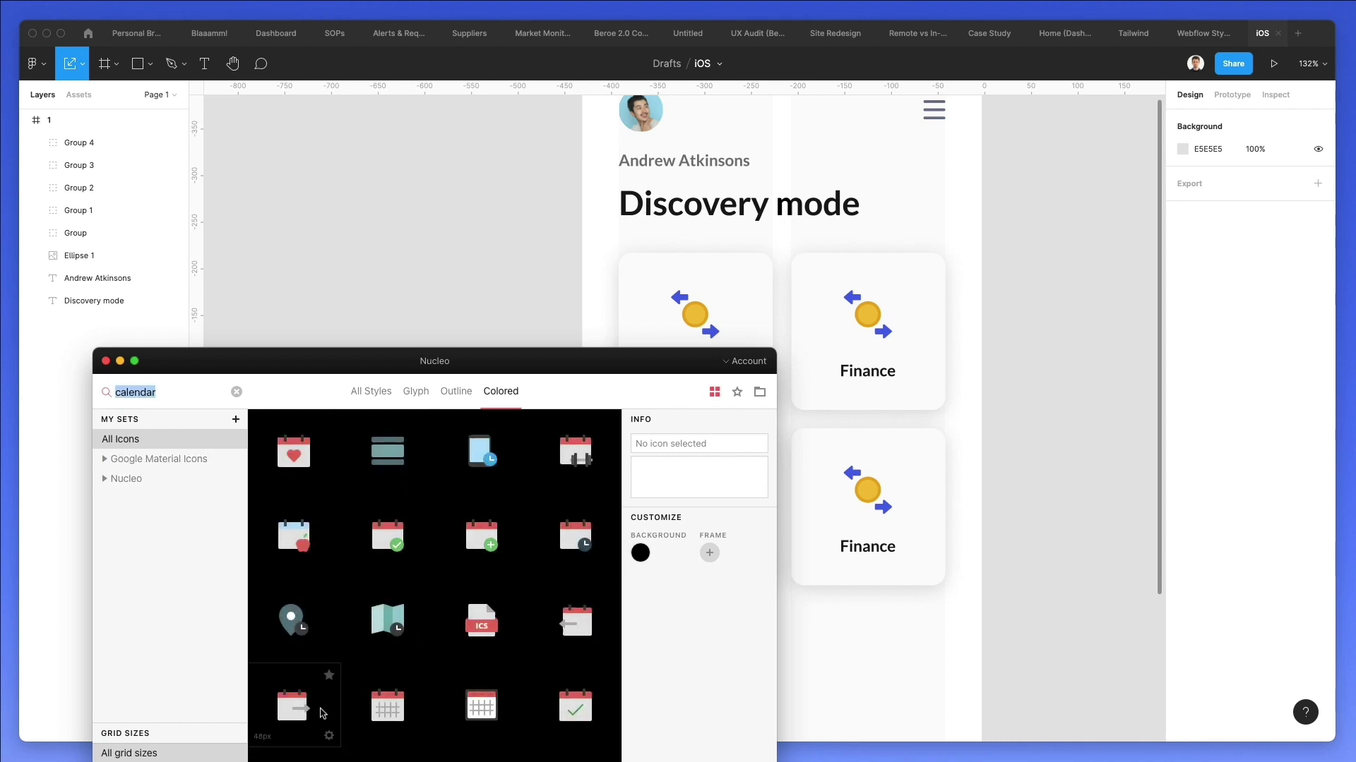
mouse_move(372, 719)
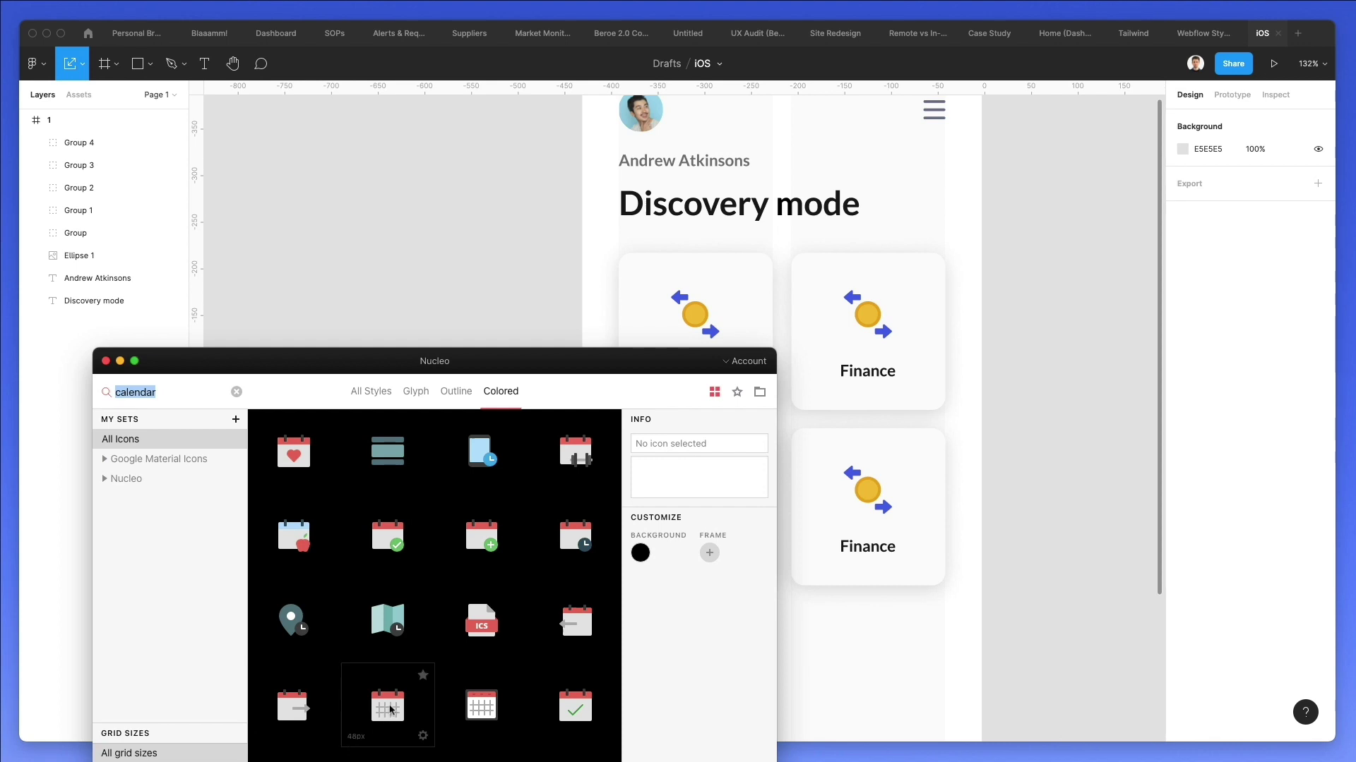
left_click_drag(389, 709, 926, 364)
scroll(910, 290, "up", 5)
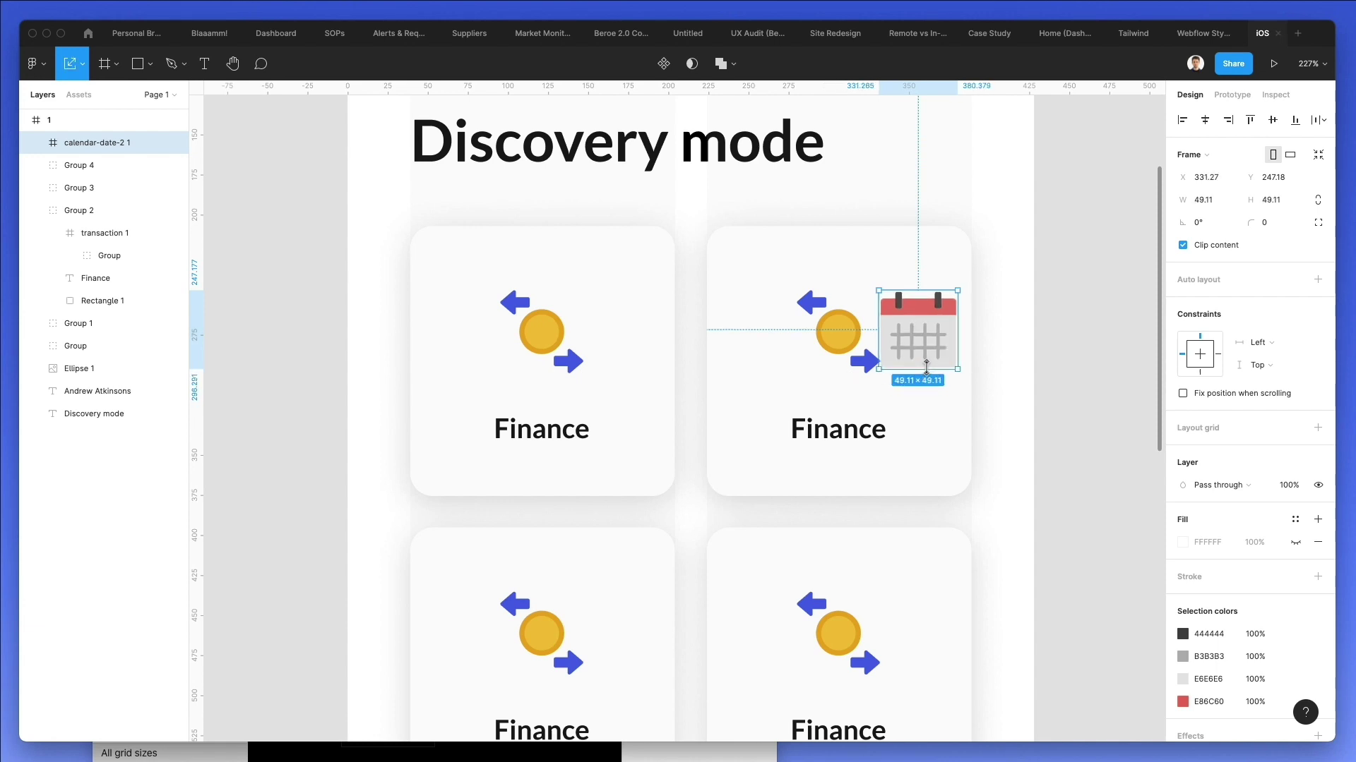
left_click(826, 329)
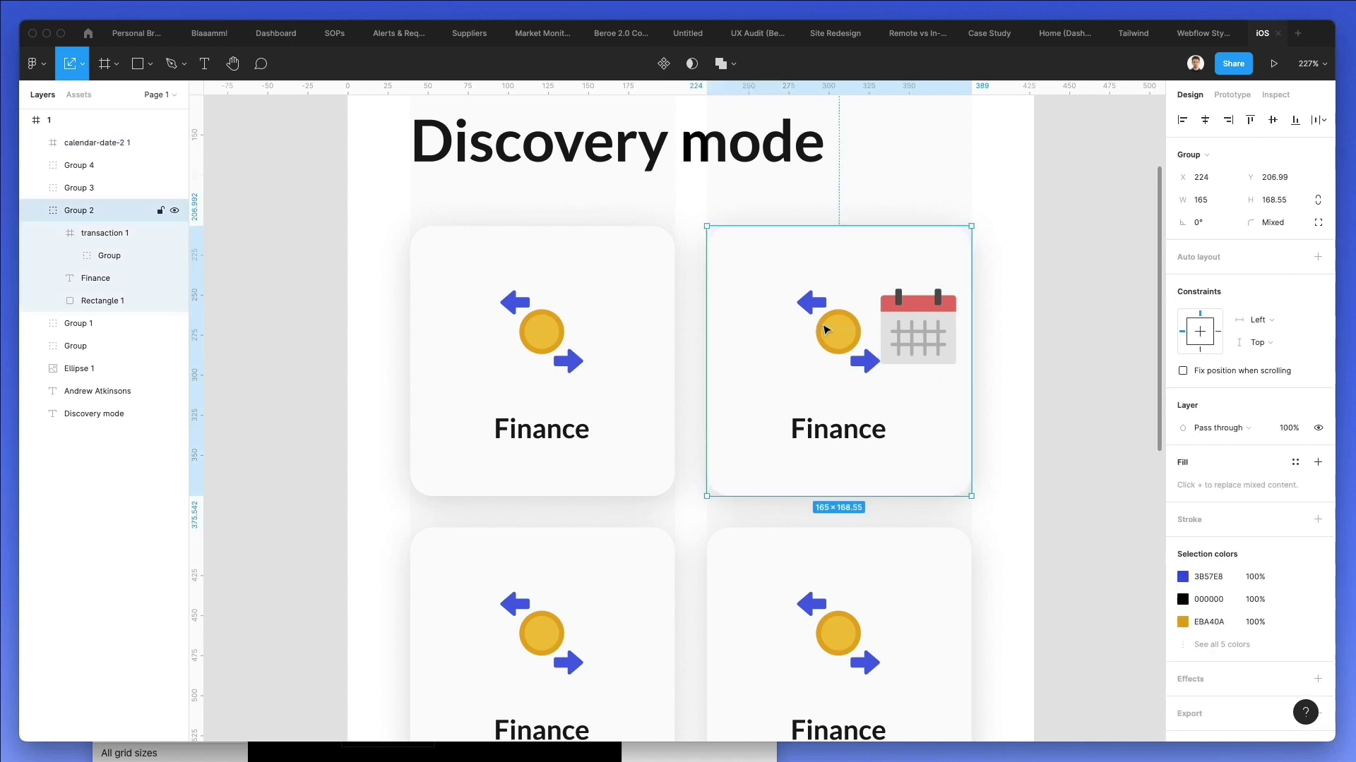
Step: Replace the top-right card's coin with the centred calendar icon and label it 'Calendar'
double_click(826, 329)
key("Delete")
left_click_drag(921, 329, 838, 329)
left_click(832, 432)
double_click(831, 431)
double_click(827, 431)
type("calendar")
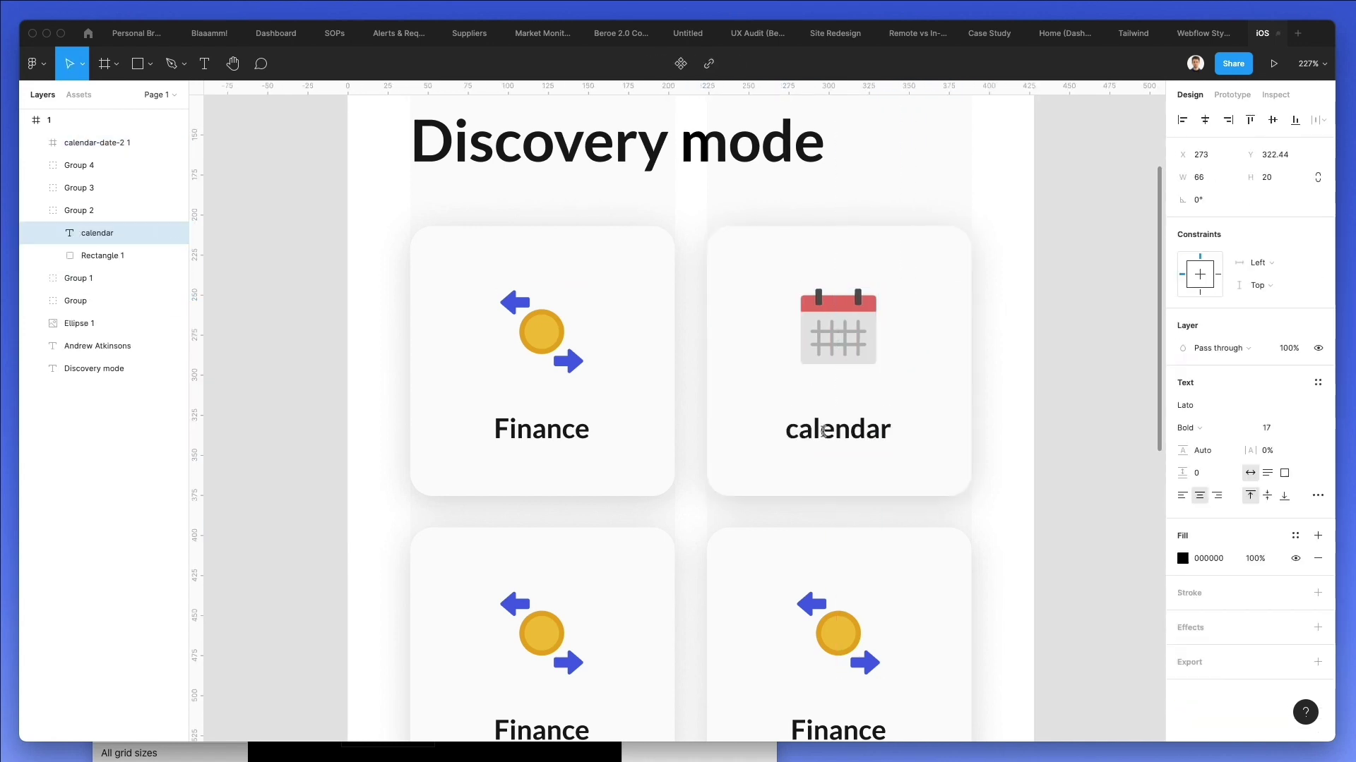
left_click_drag(799, 427, 761, 428)
type("C")
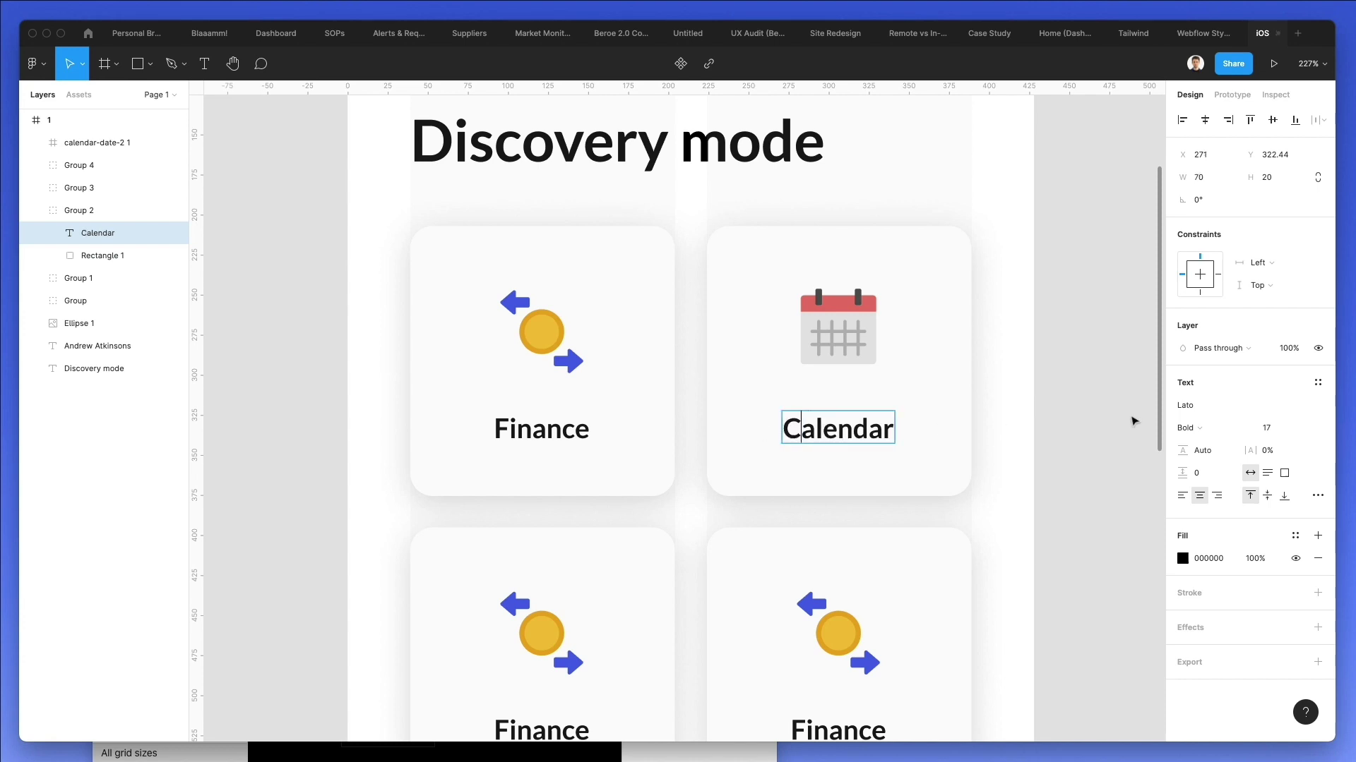
key("Escape")
Step: Relabel the bottom-left card 'Bank Transactions'
scroll(980, 421, "down", 5)
left_click(1030, 418)
scroll(787, 364, "down", 2)
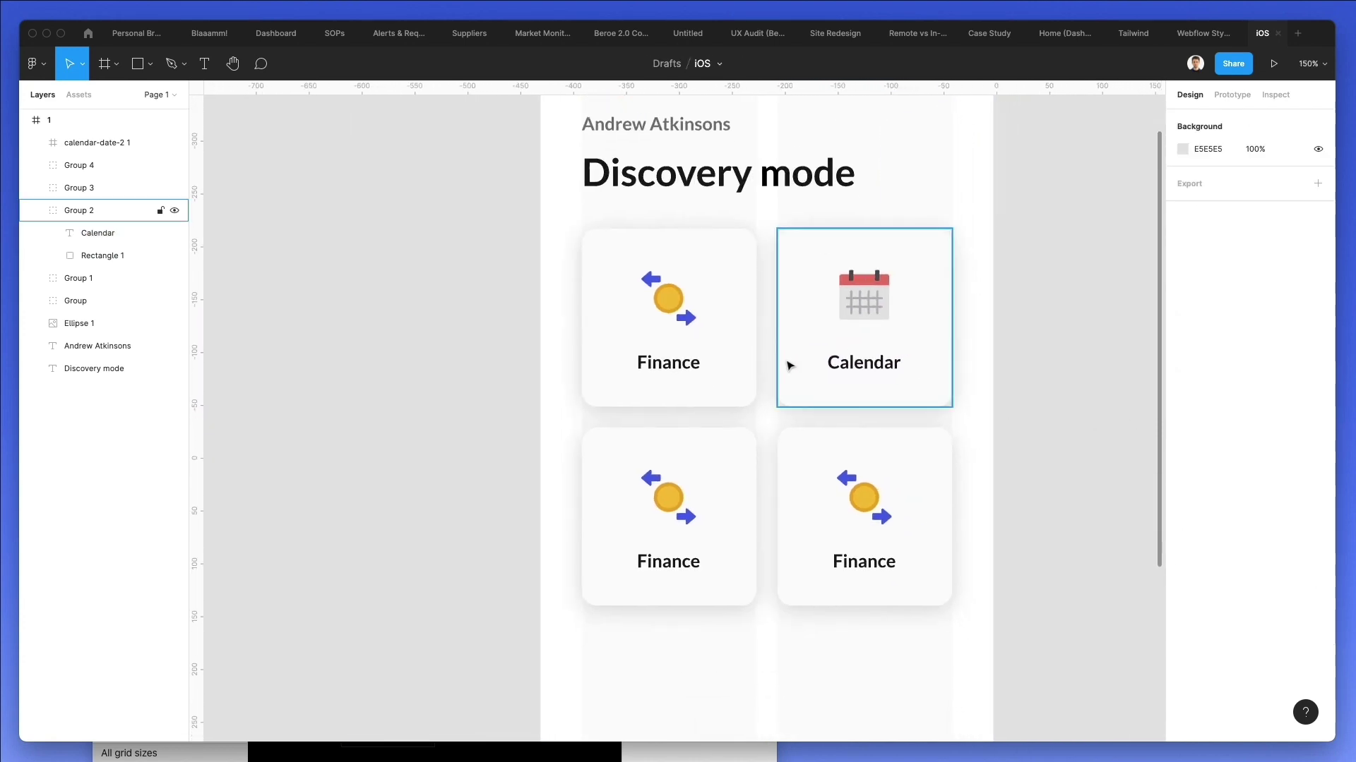
double_click(679, 504)
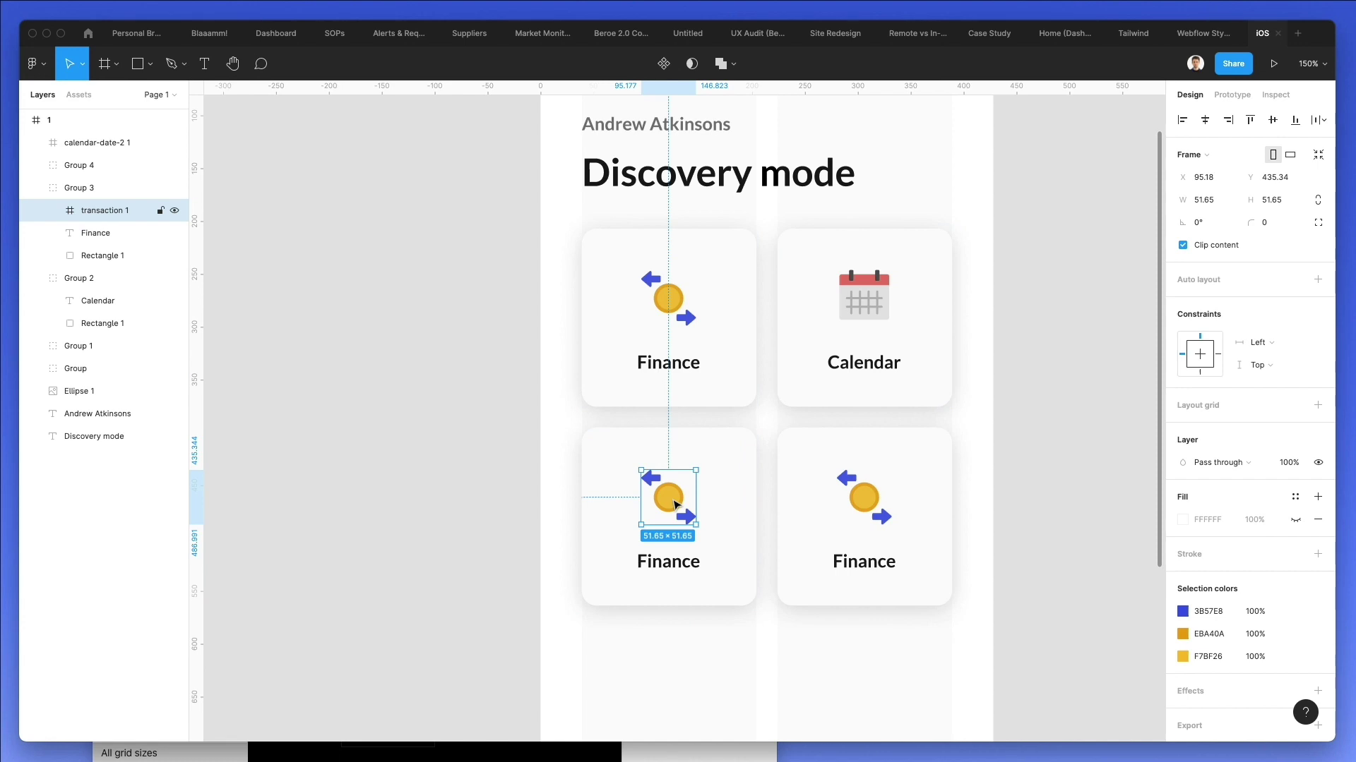
left_click(669, 561)
double_click(672, 558)
type("Ban")
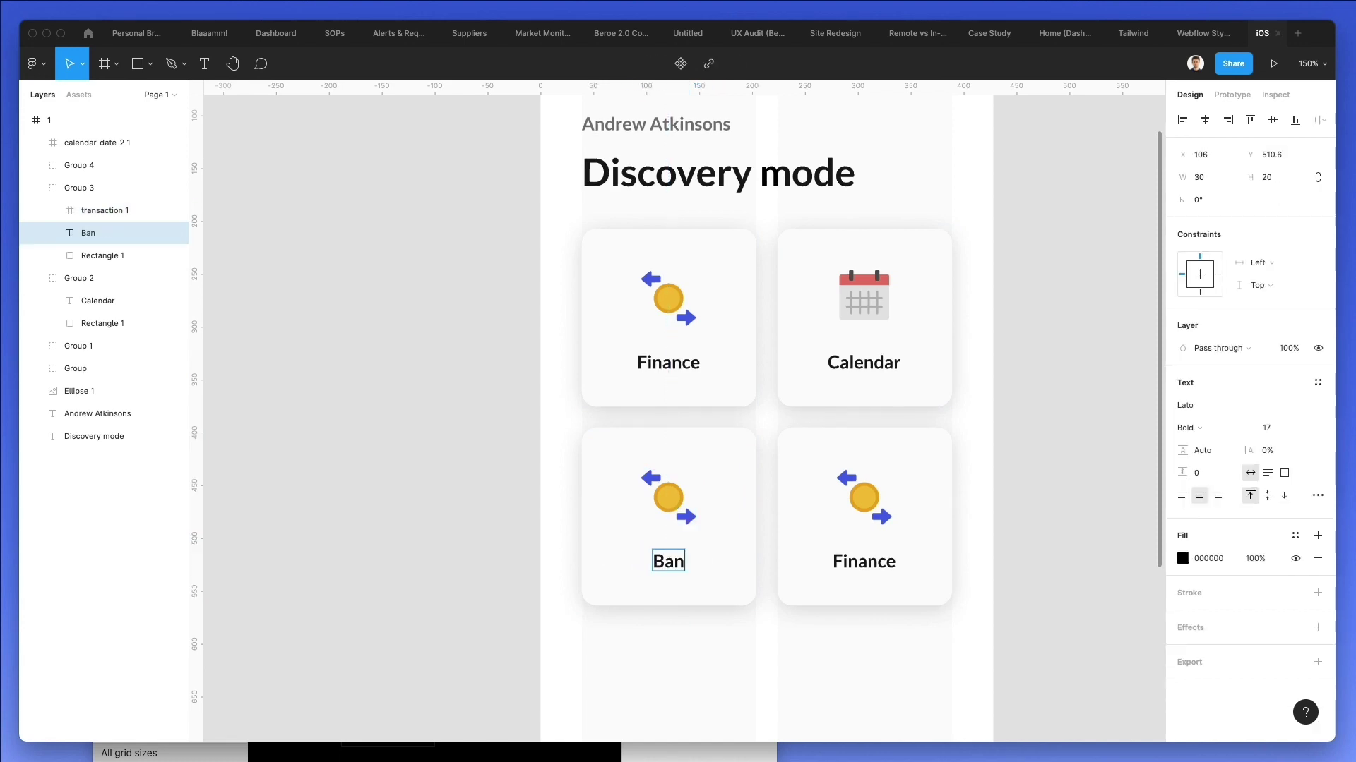
type("k Transactions")
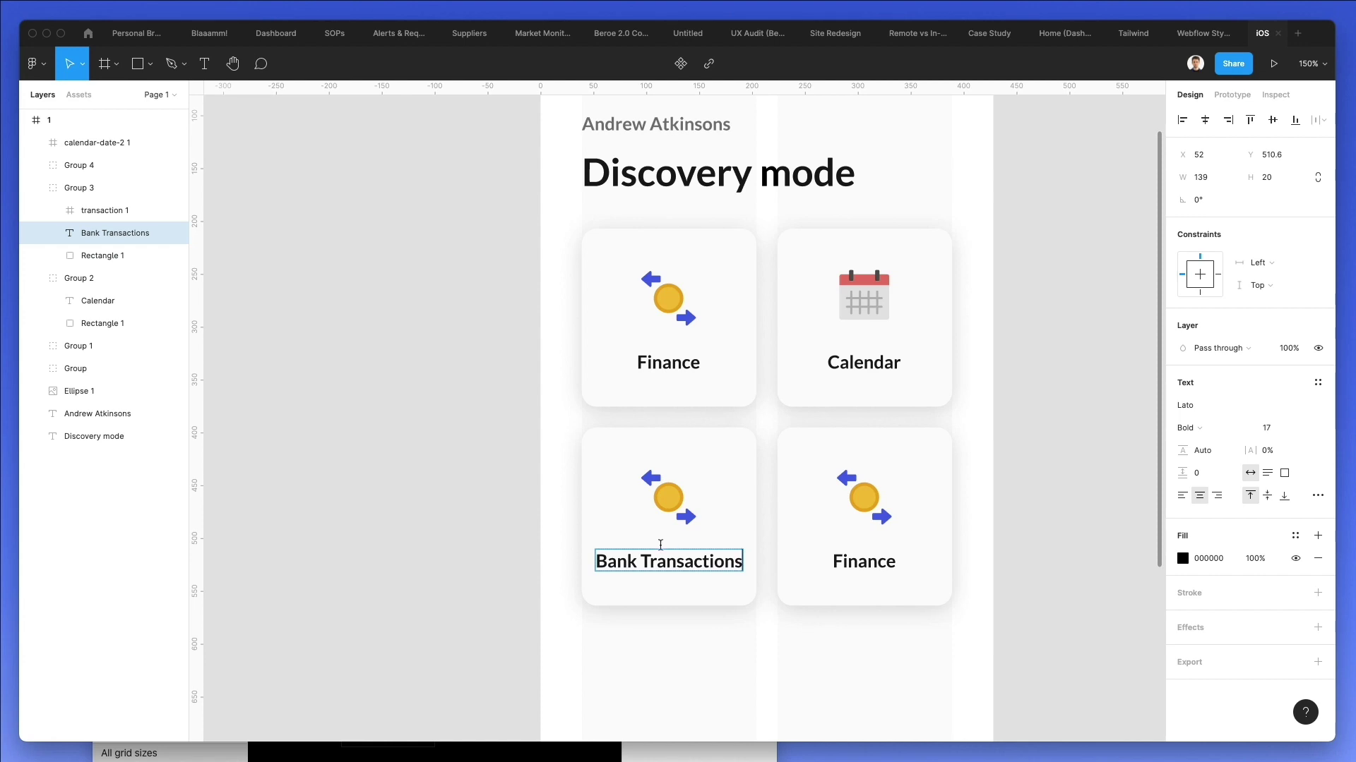
key("Escape")
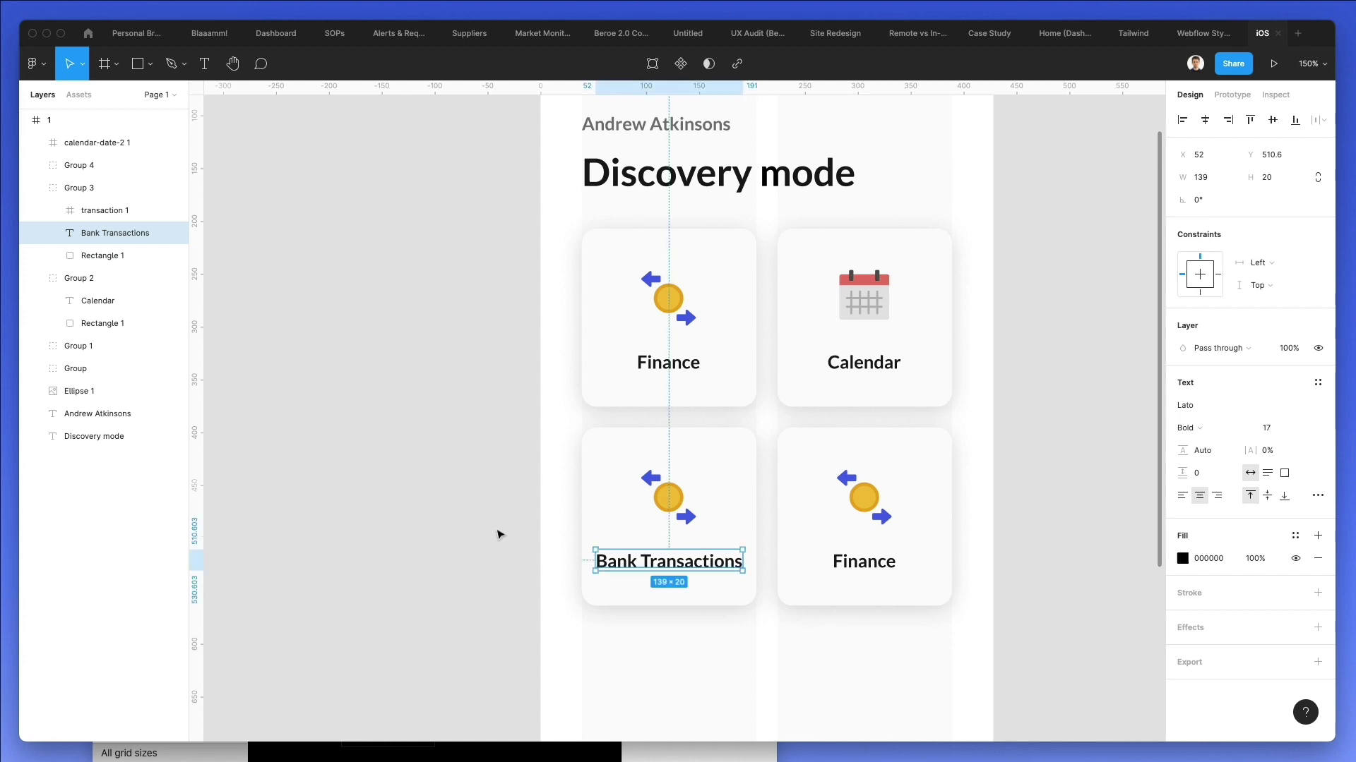
Step: Set all four card labels to font size 15
left_click(683, 363, "shift")
left_click(864, 363, "shift")
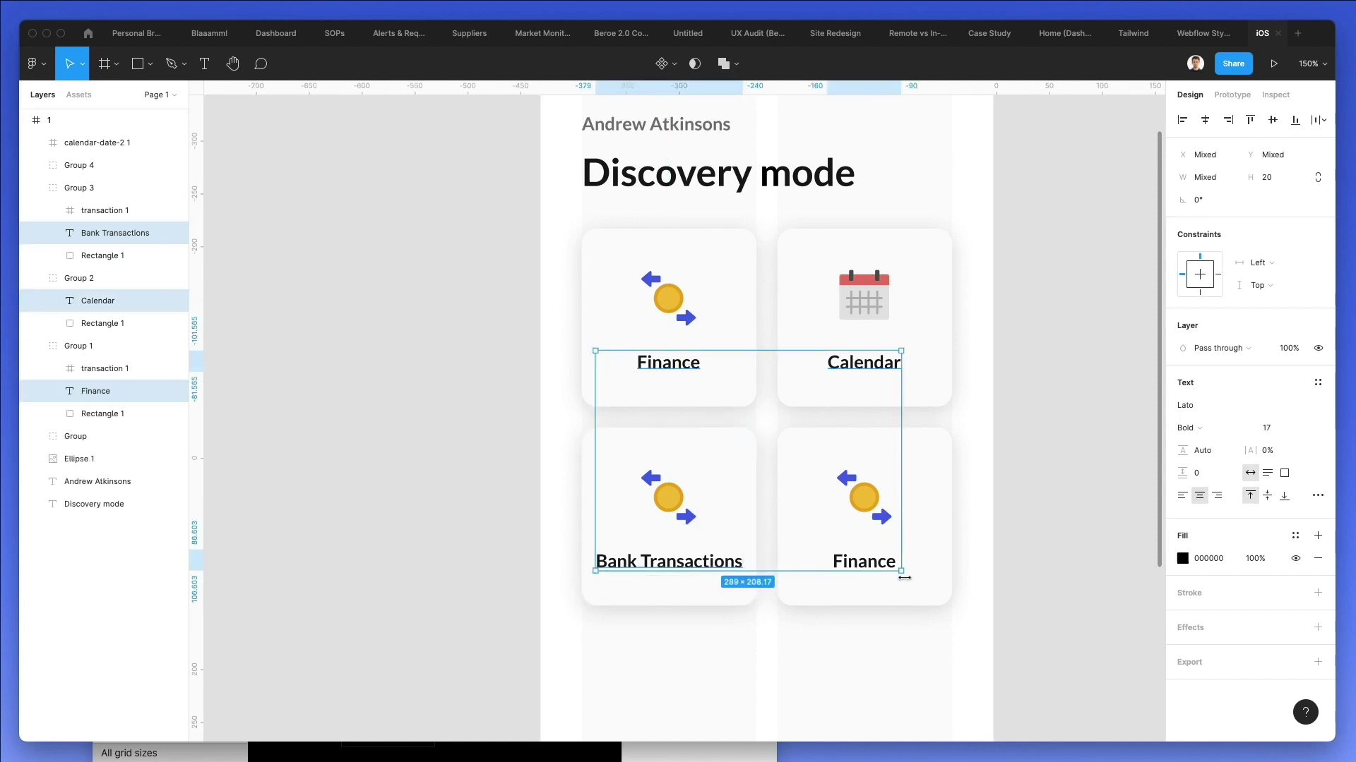
left_click(858, 564, "shift")
left_click(1270, 435)
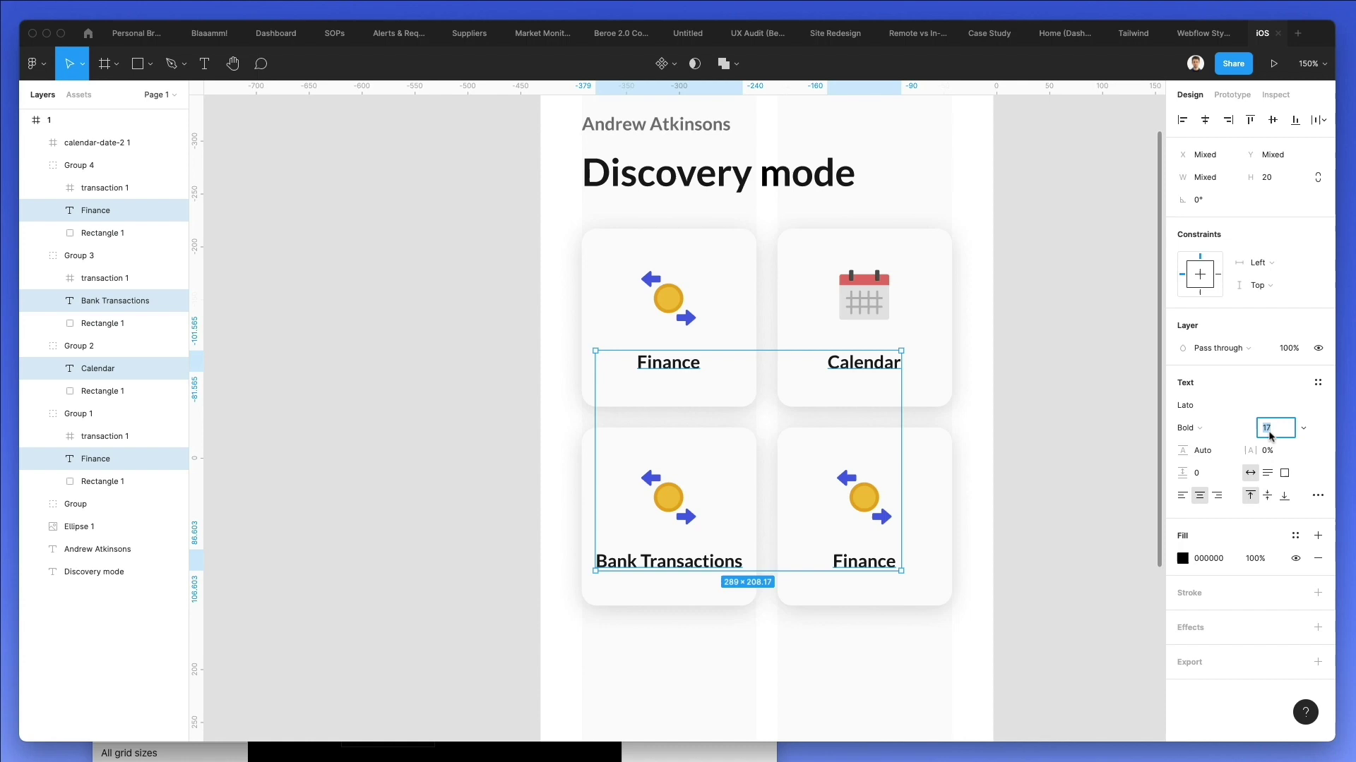
type("15")
key("Return")
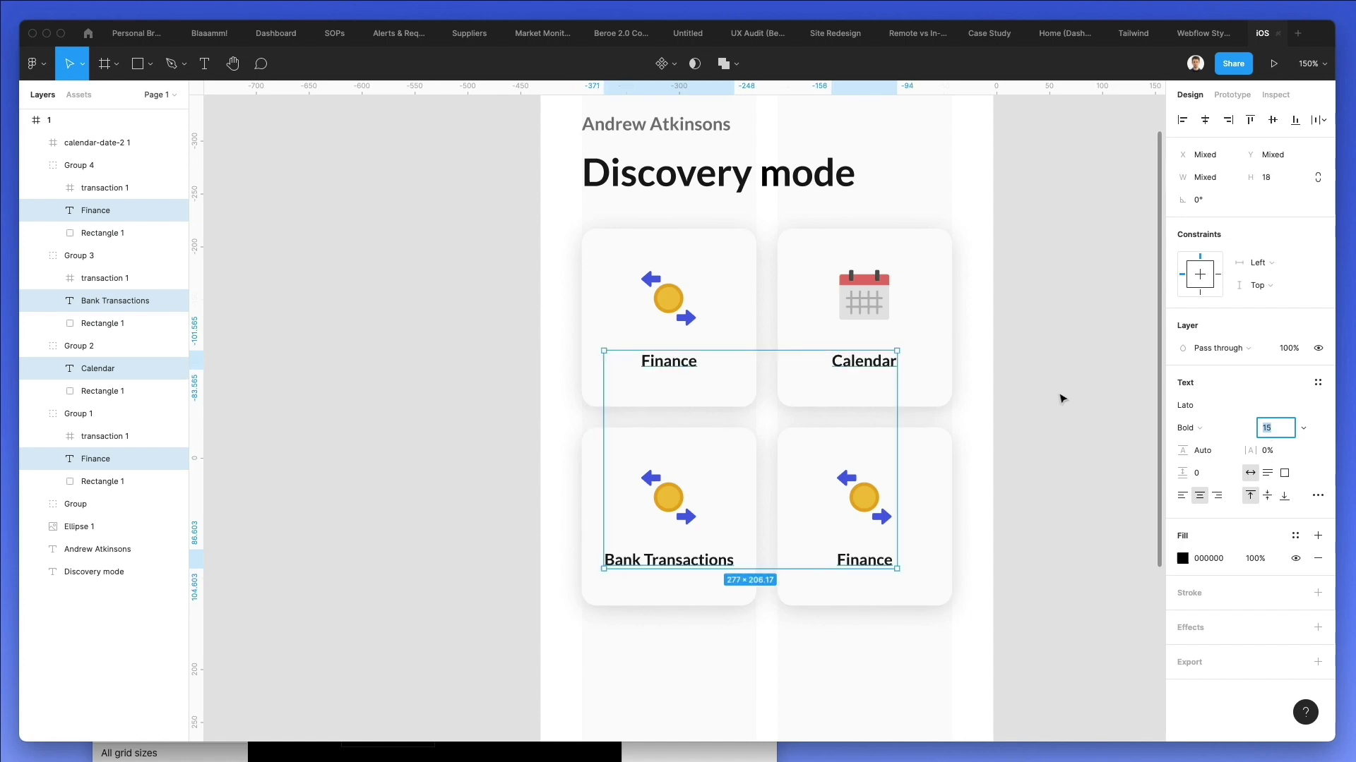
left_click(1059, 393)
double_click(625, 559)
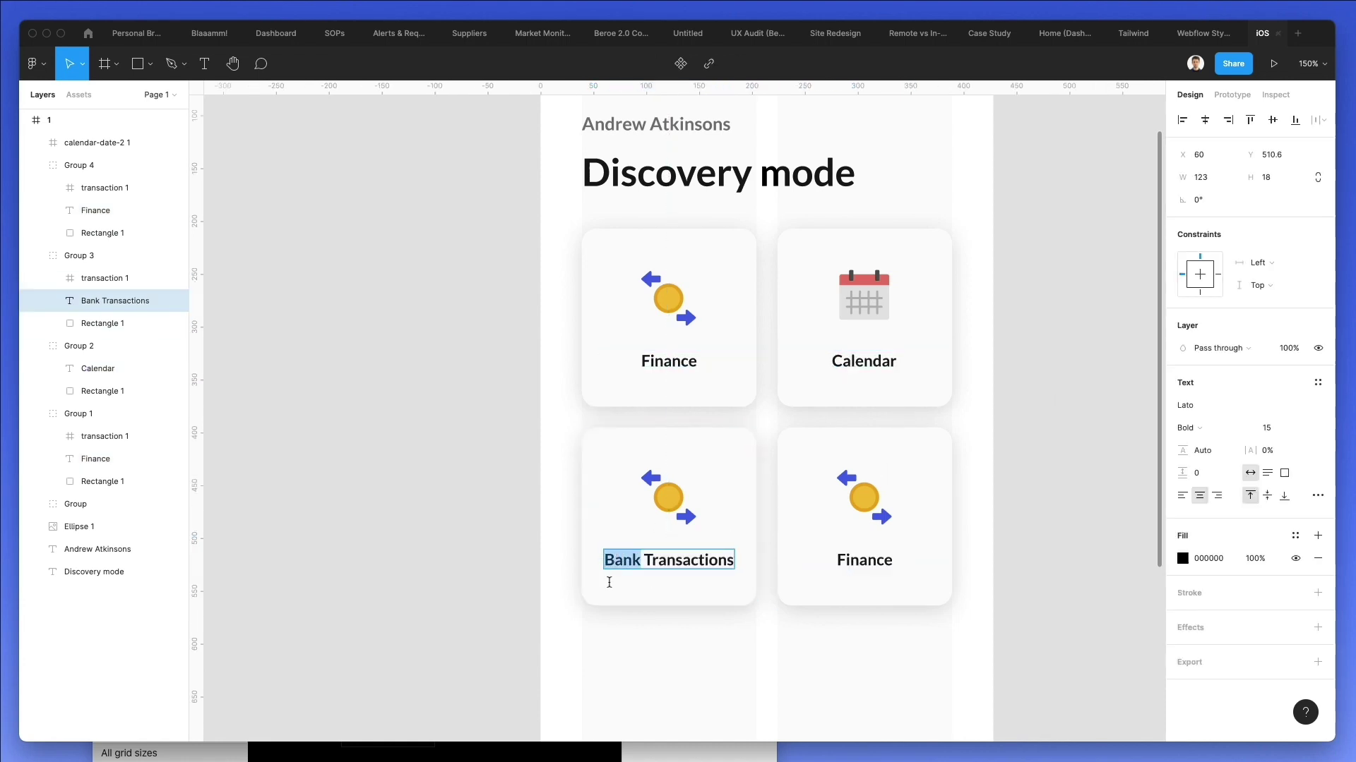
Step: Search the Nucleo library for 'Bank' icons
left_click(572, 750)
double_click(156, 391)
type("Bank")
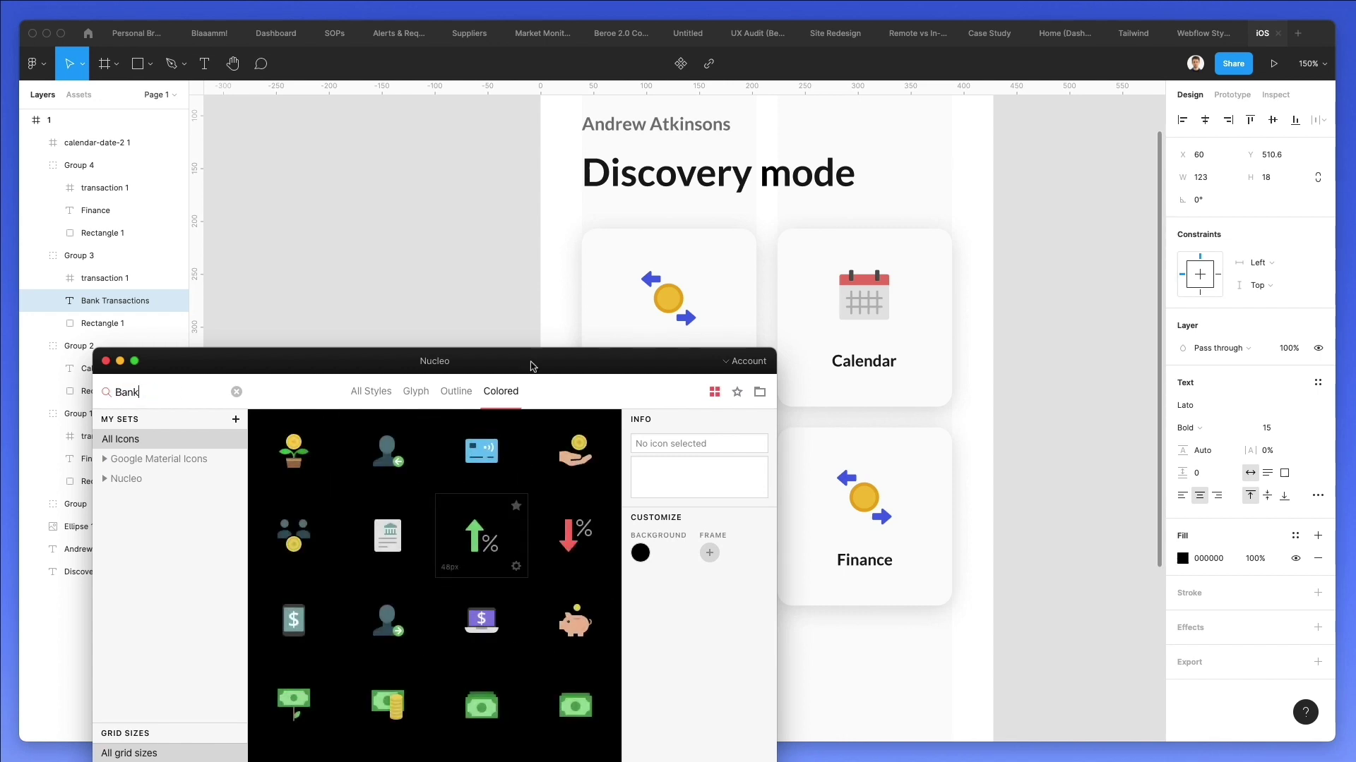
Step: Put the Nucleo bank icon in the Bank Transactions card, deleting the coin and centring the icon above the label
left_click_drag(523, 360, 1287, 396)
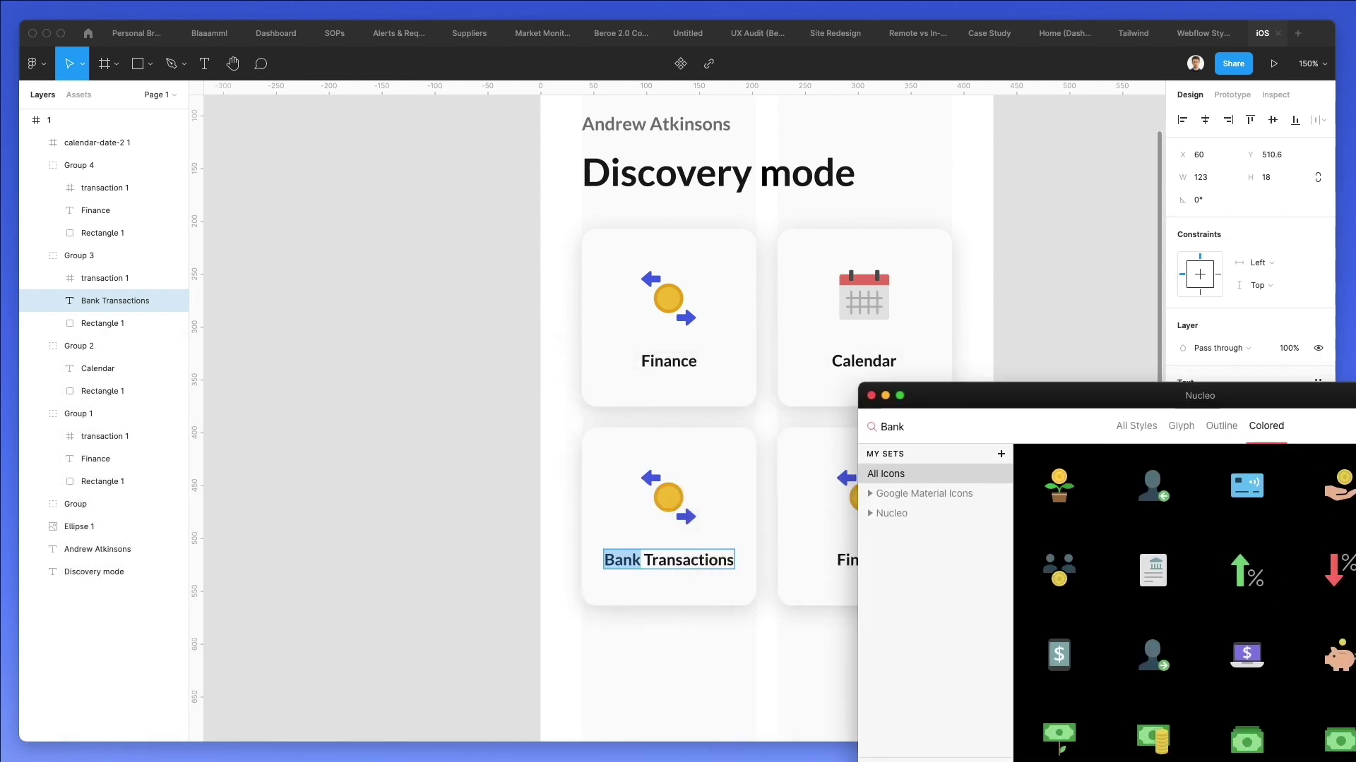
left_click_drag(1153, 571, 610, 492)
left_click(724, 471)
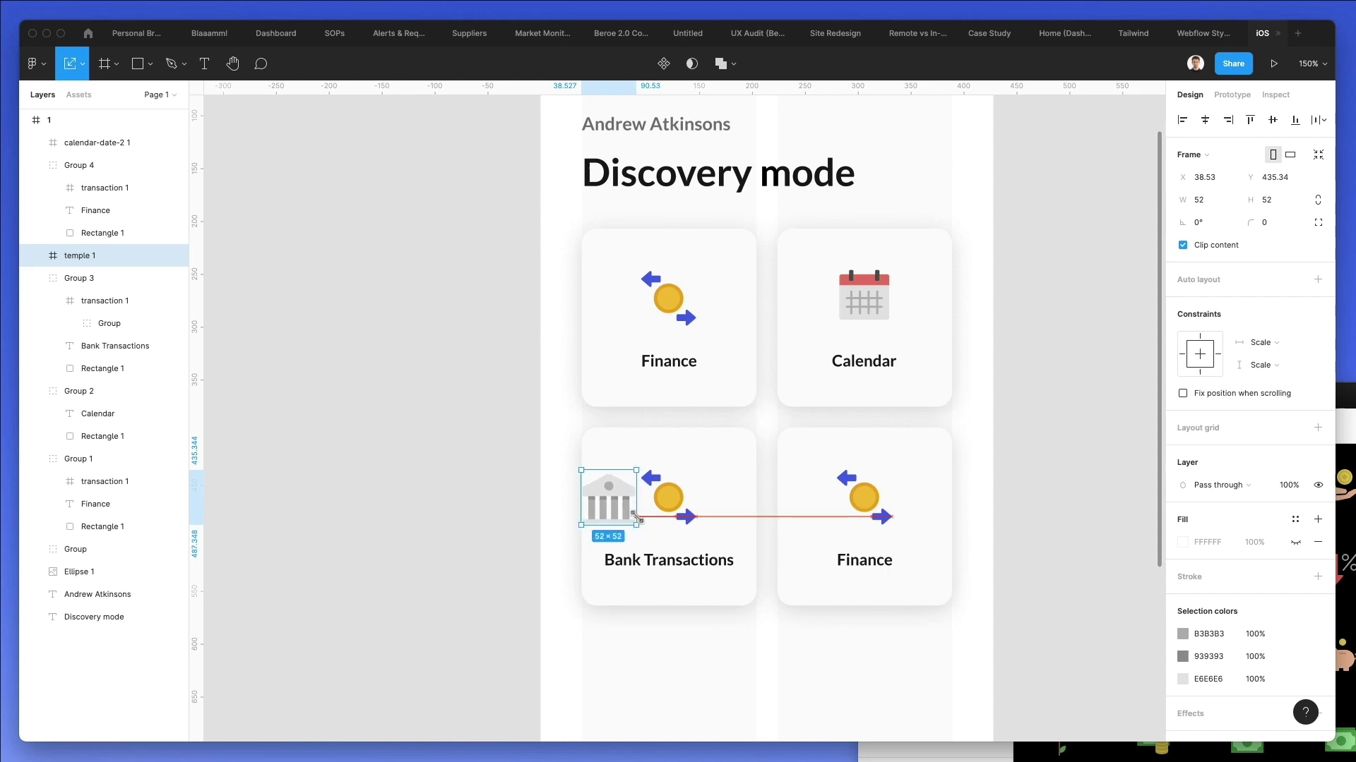
double_click(668, 503)
key("Delete")
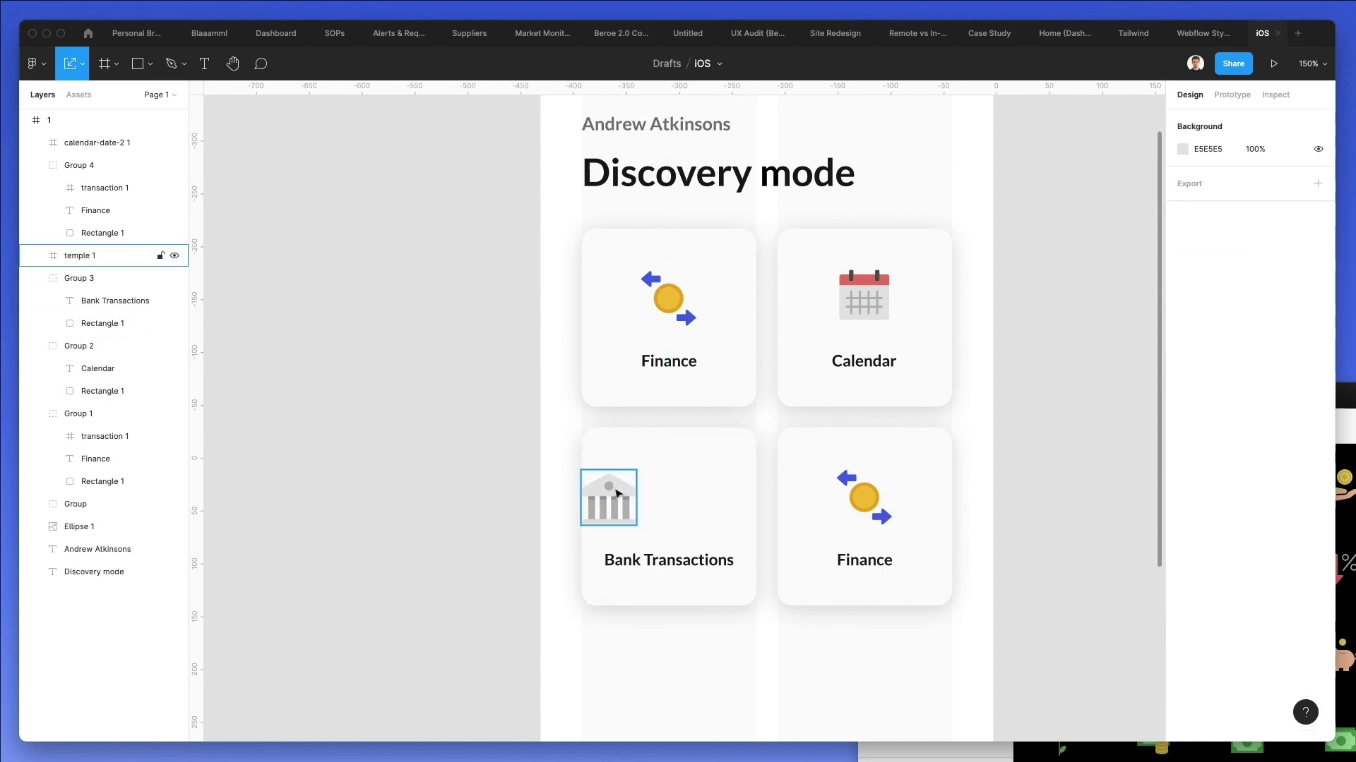
left_click_drag(607, 496, 669, 491)
key("Right")
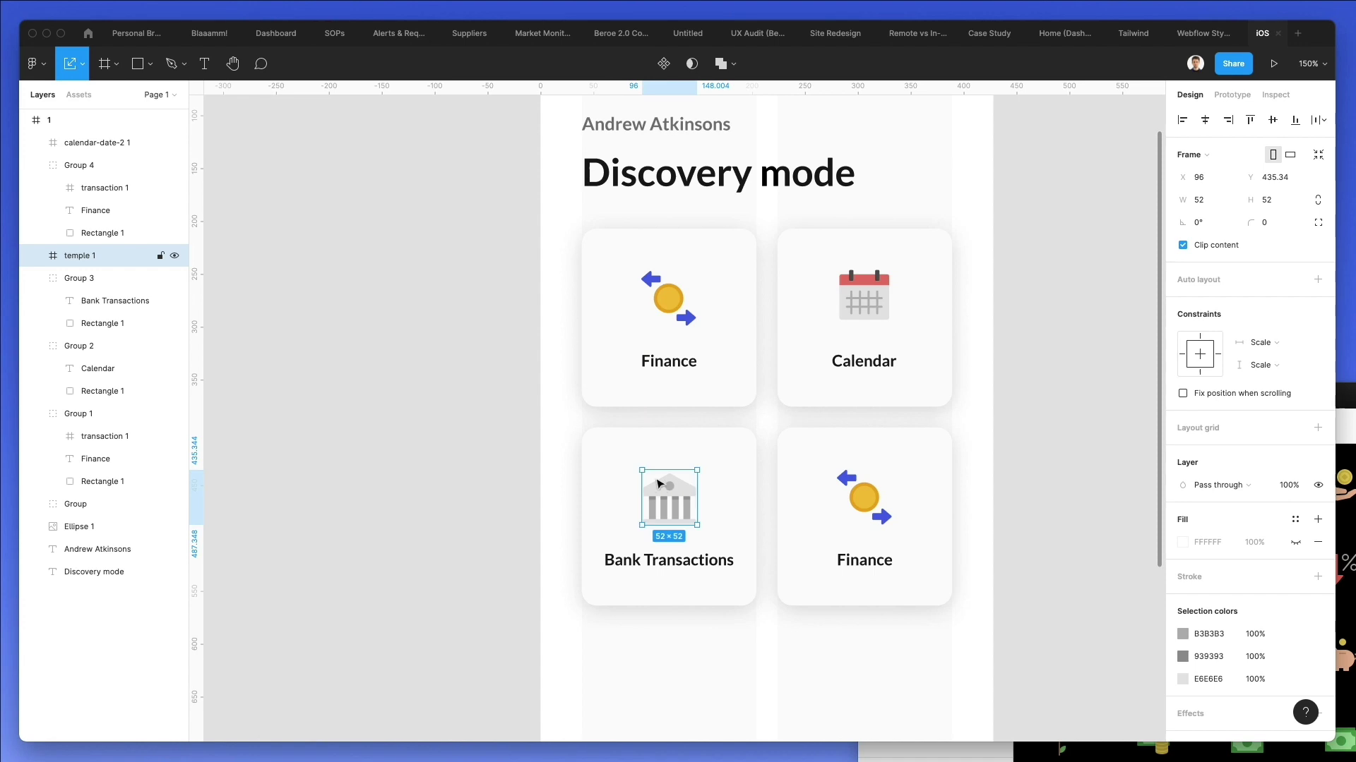
Step: Rename the remaining Finance card's label to 'Shopping Cart'
left_click(875, 553)
double_click(875, 553)
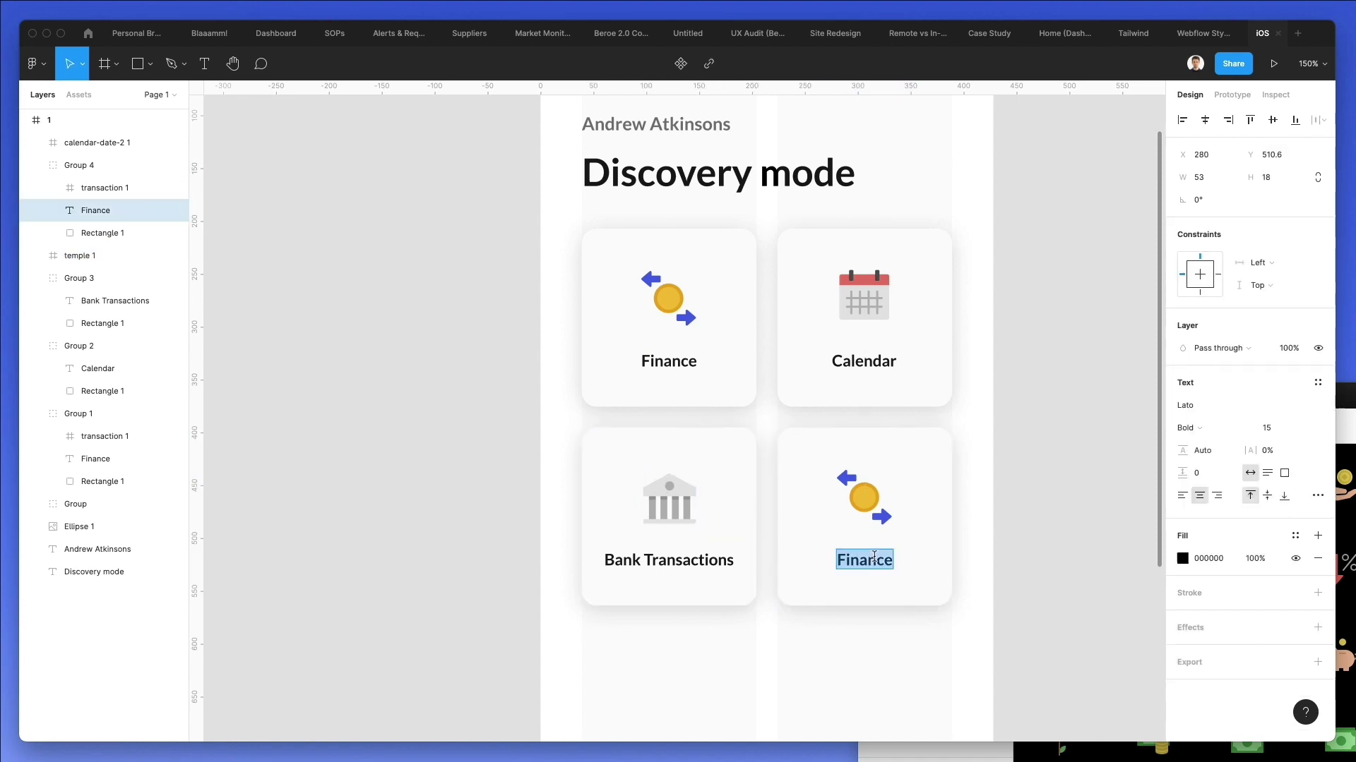
type("Shopping Cart")
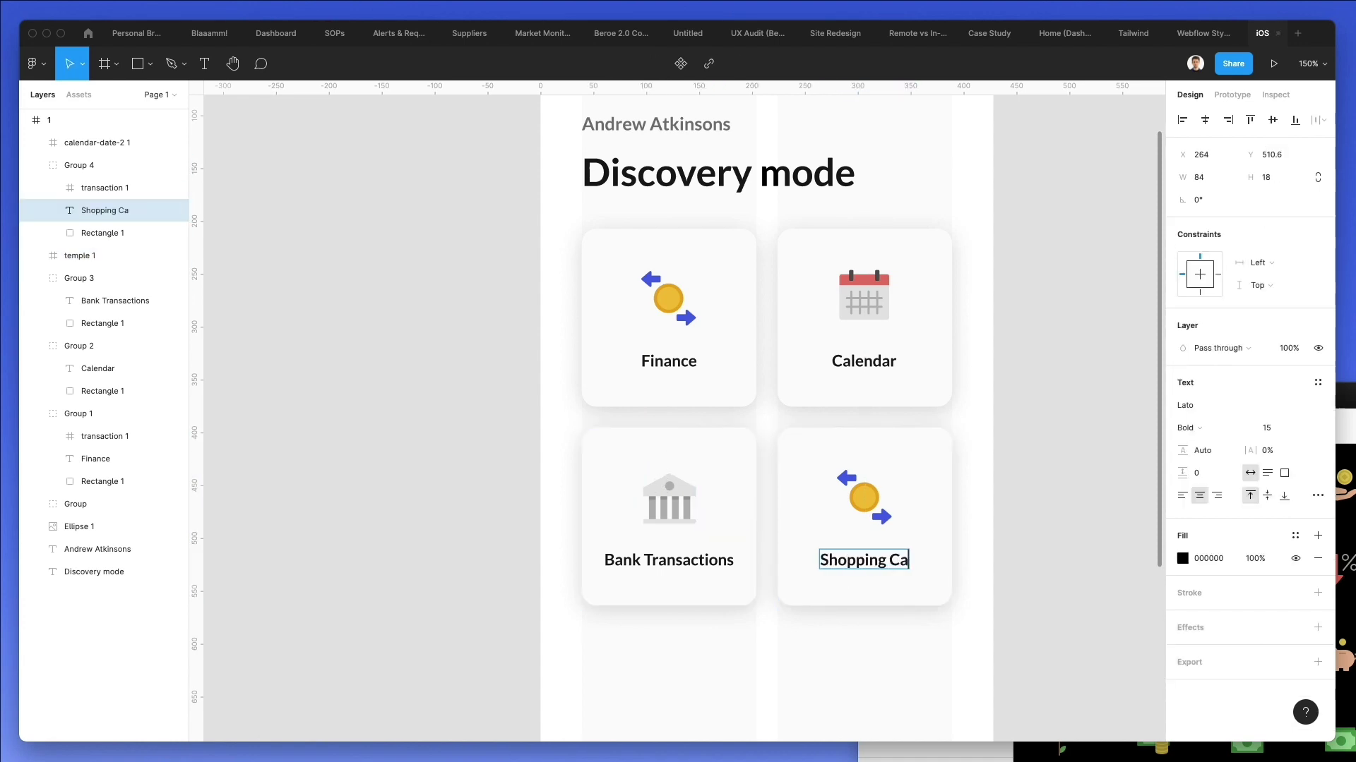
key("super+a")
key("super+c")
Step: Search Nucleo for 'Shopping Cart' and place the blue cart icon on the card
left_click(1342, 581)
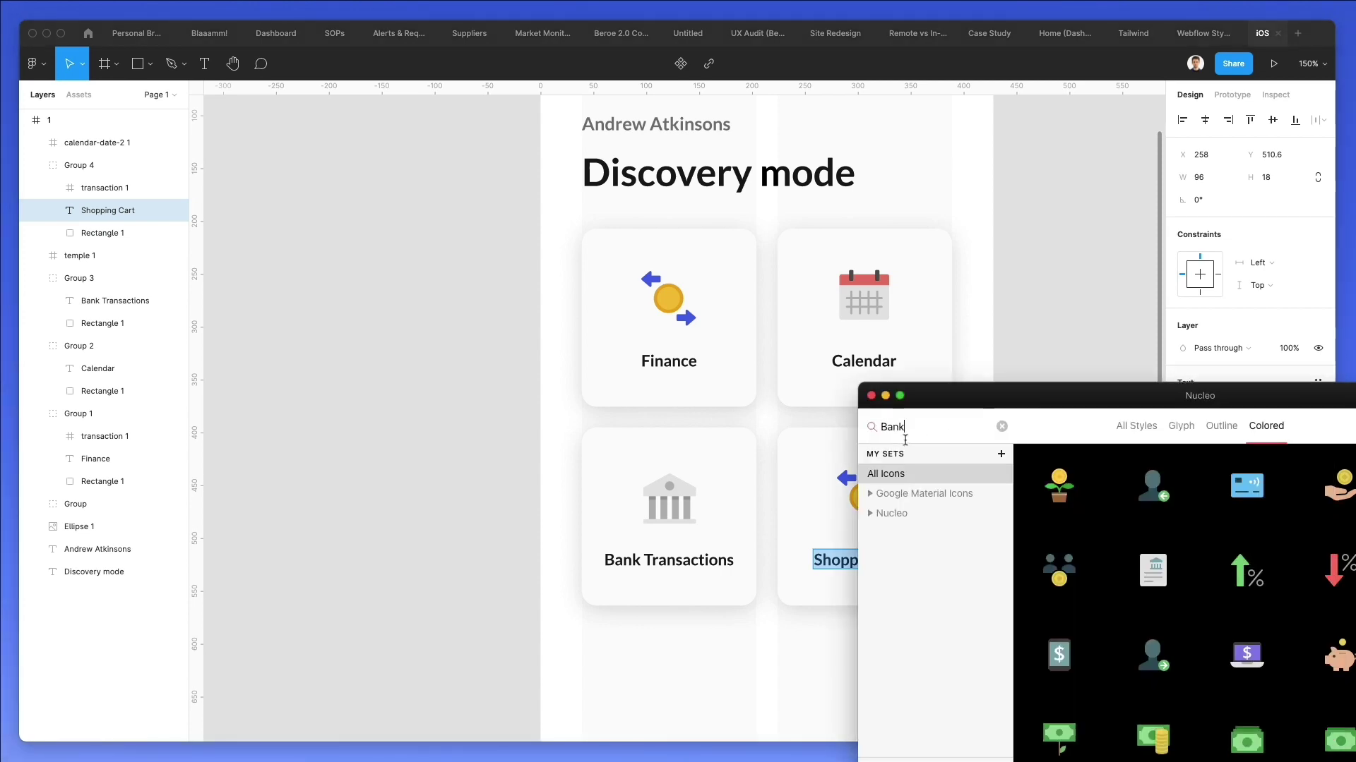
key("BackSpace")
key("super+v")
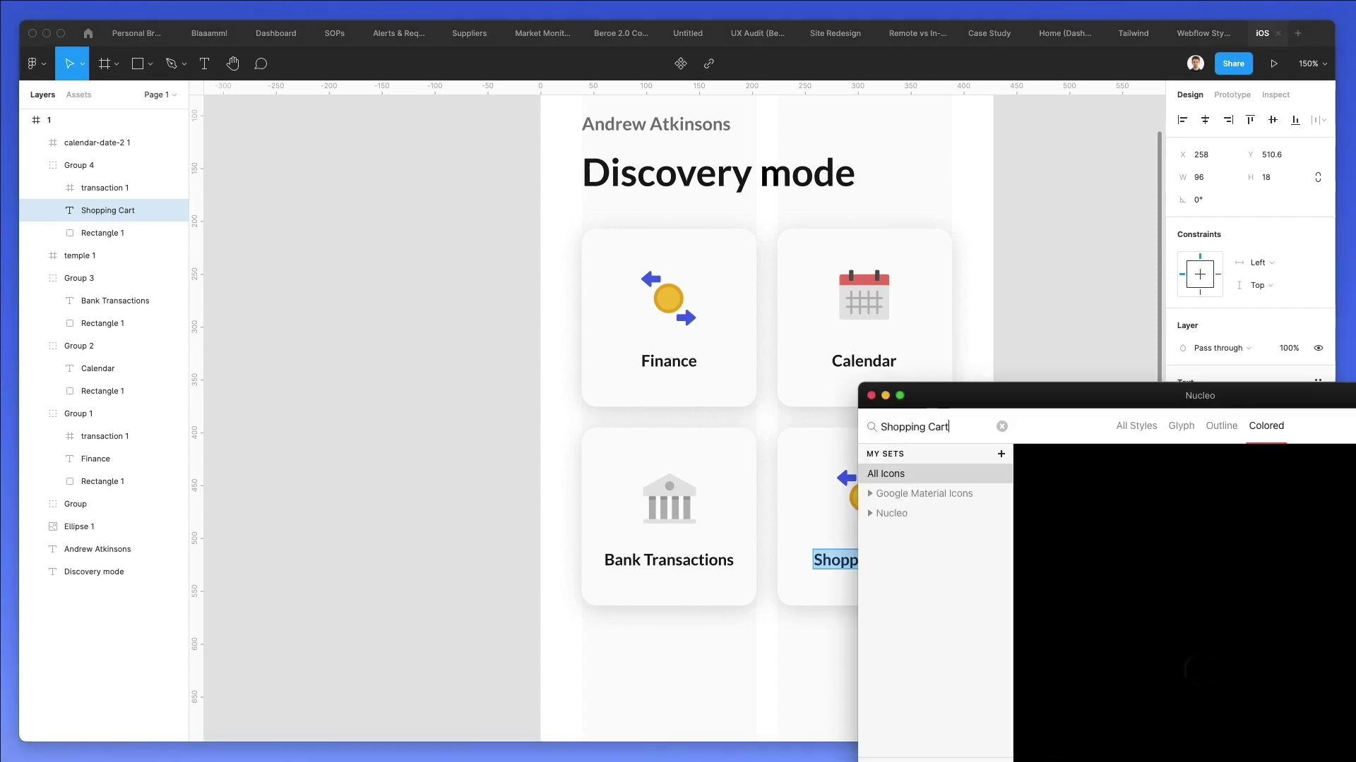
scroll(689, 468, "right", 5)
scroll(690, 469, "down", 1)
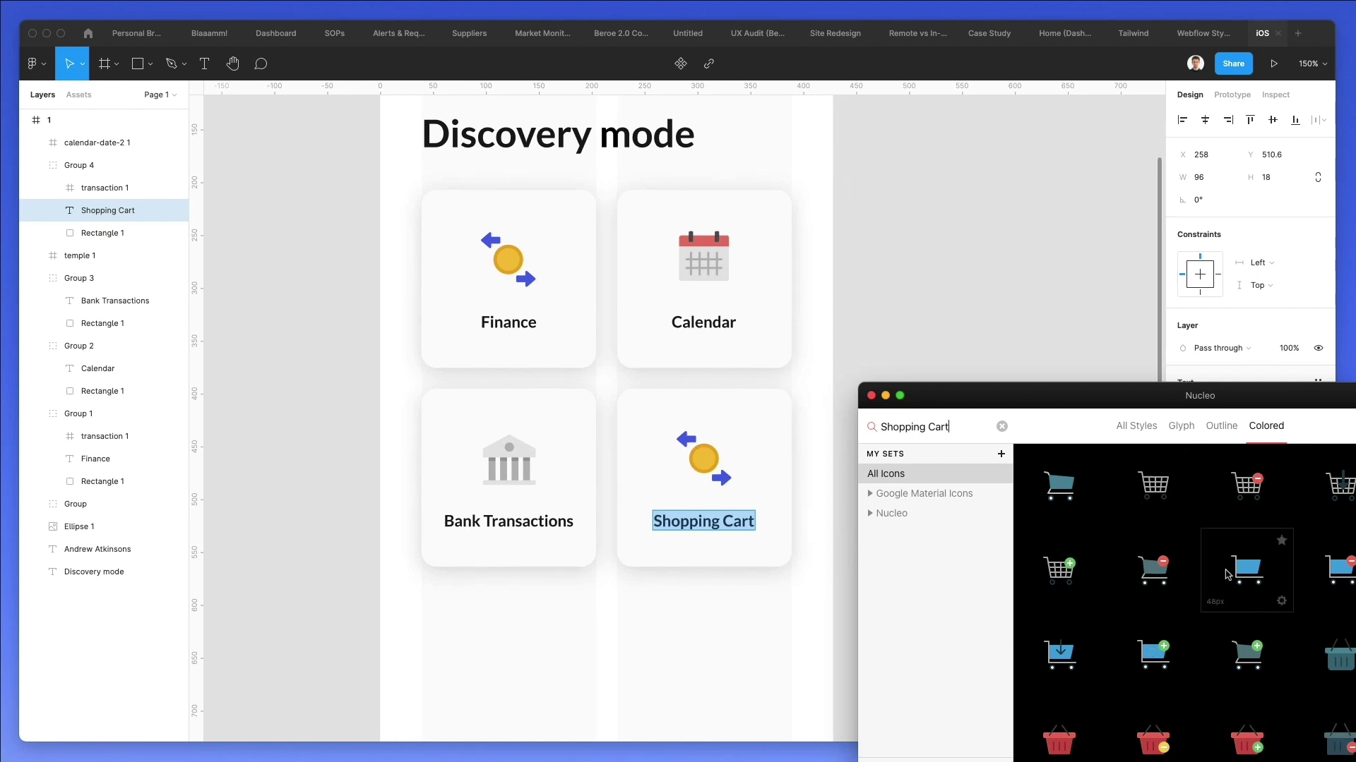
left_click_drag(752, 459, 783, 450)
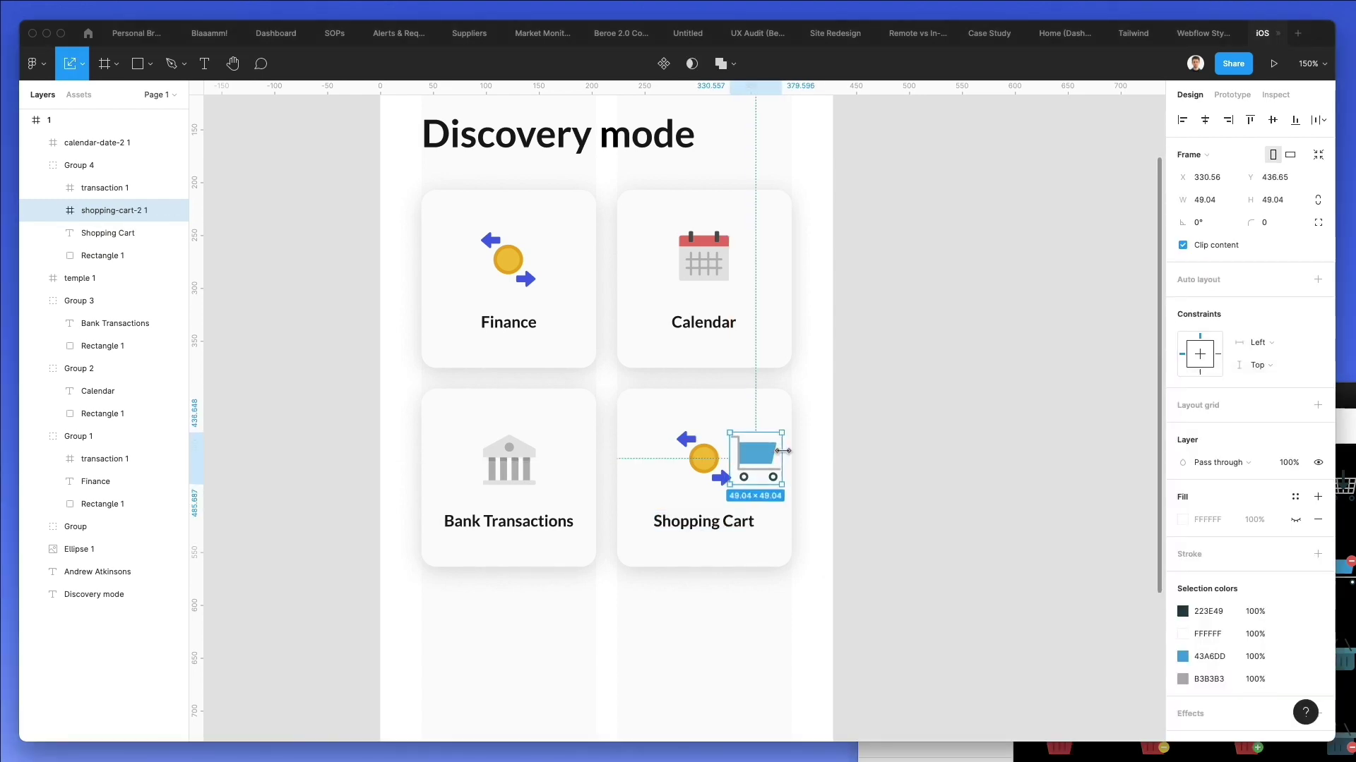
Step: Delete the card's coin icon and centre the cart icon
left_click(697, 455)
key("Delete")
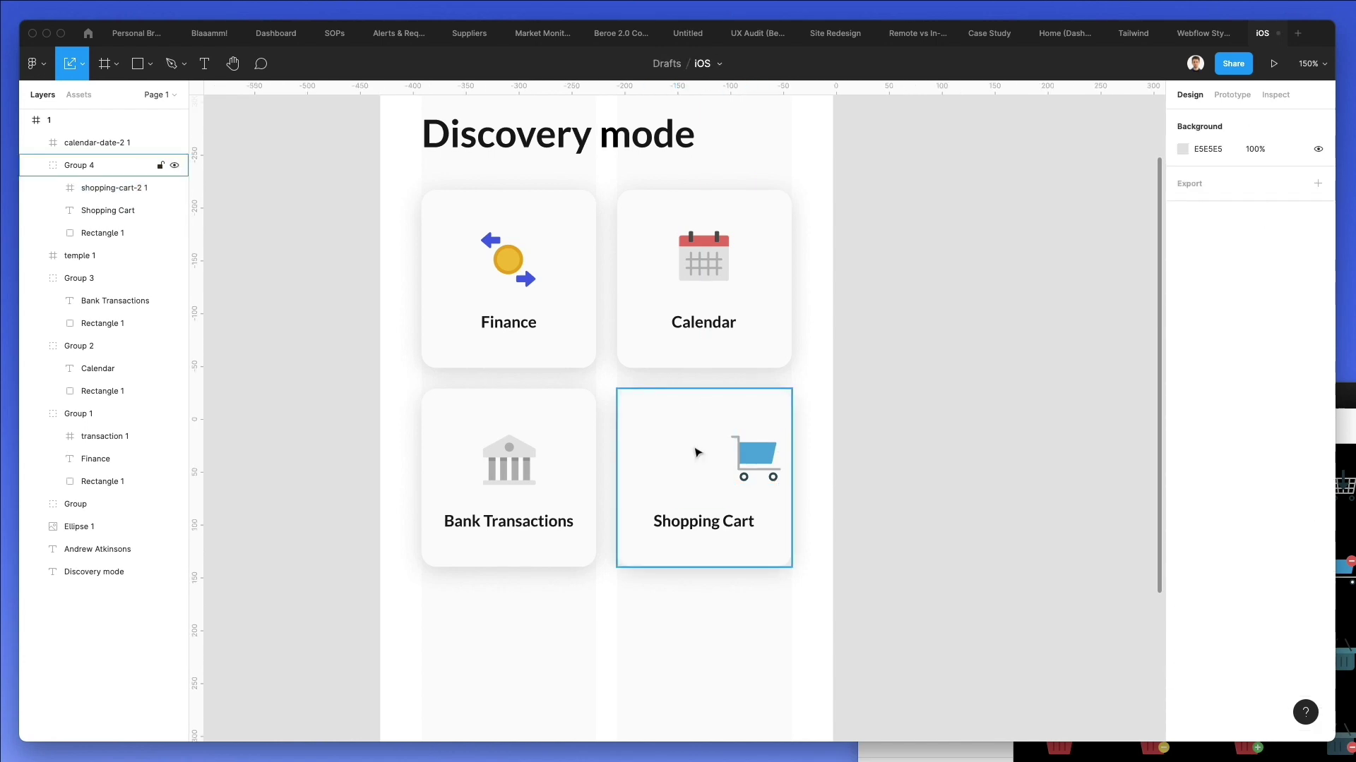
left_click_drag(750, 455, 703, 458)
left_click(847, 451)
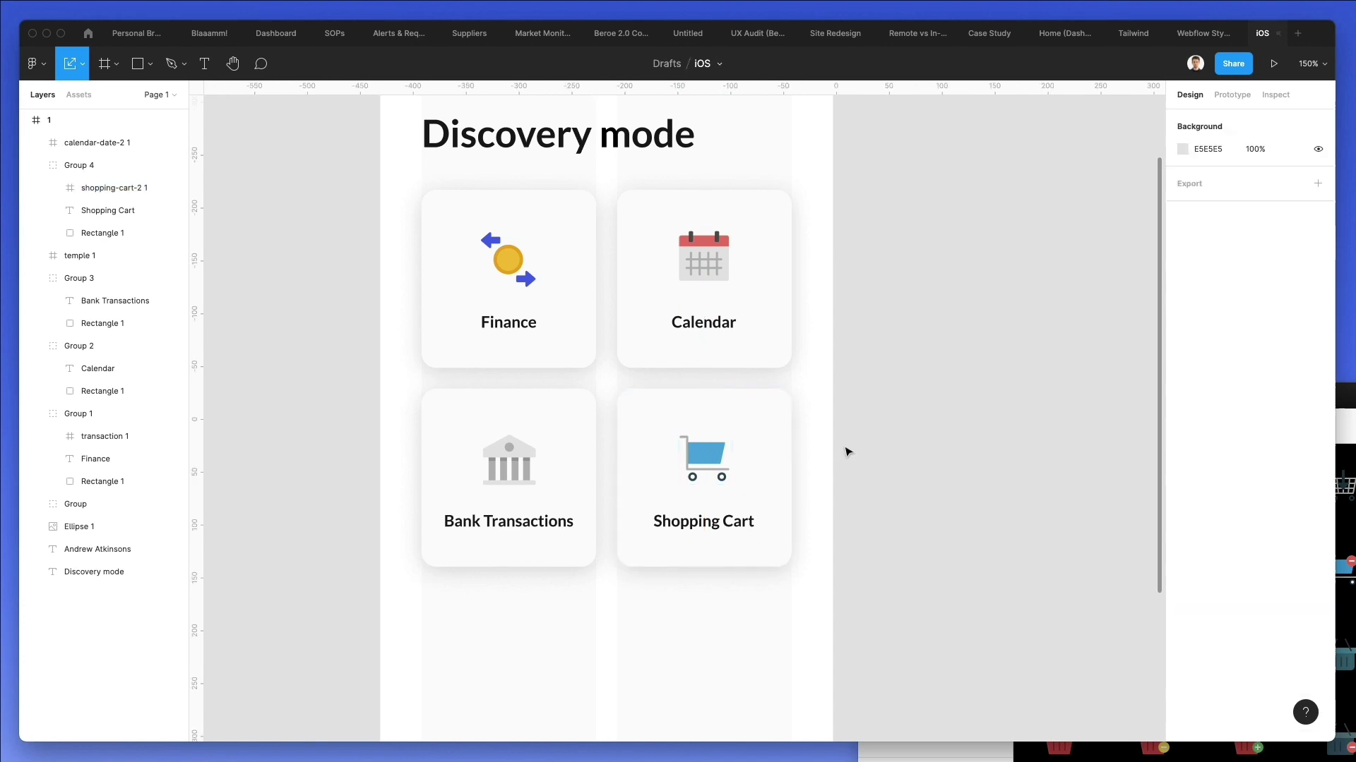
scroll(847, 451, "down", 2)
scroll(847, 452, "down", 2)
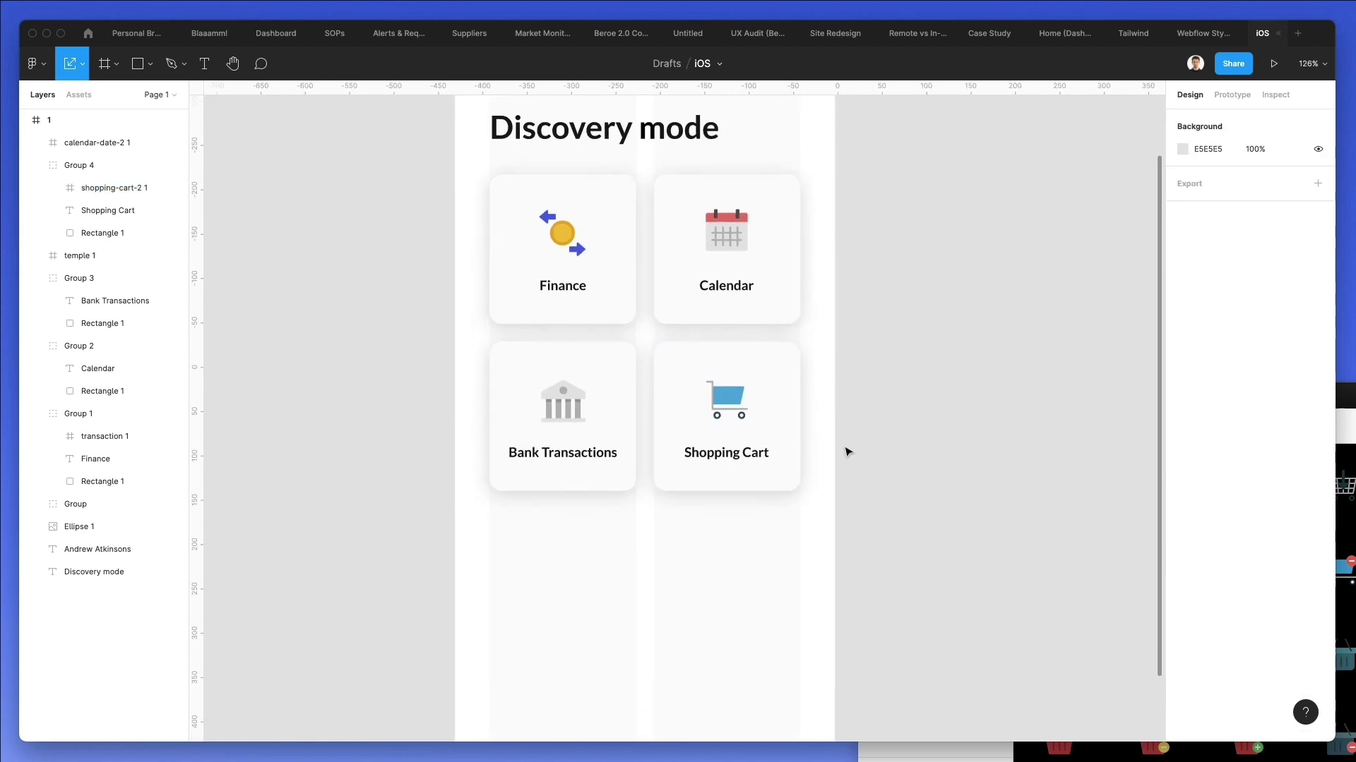
Step: Duplicate the Discovery mode title below the cards and change its text to 'Top downloads'
scroll(847, 451, "down", 2)
scroll(560, 191, "up", 2)
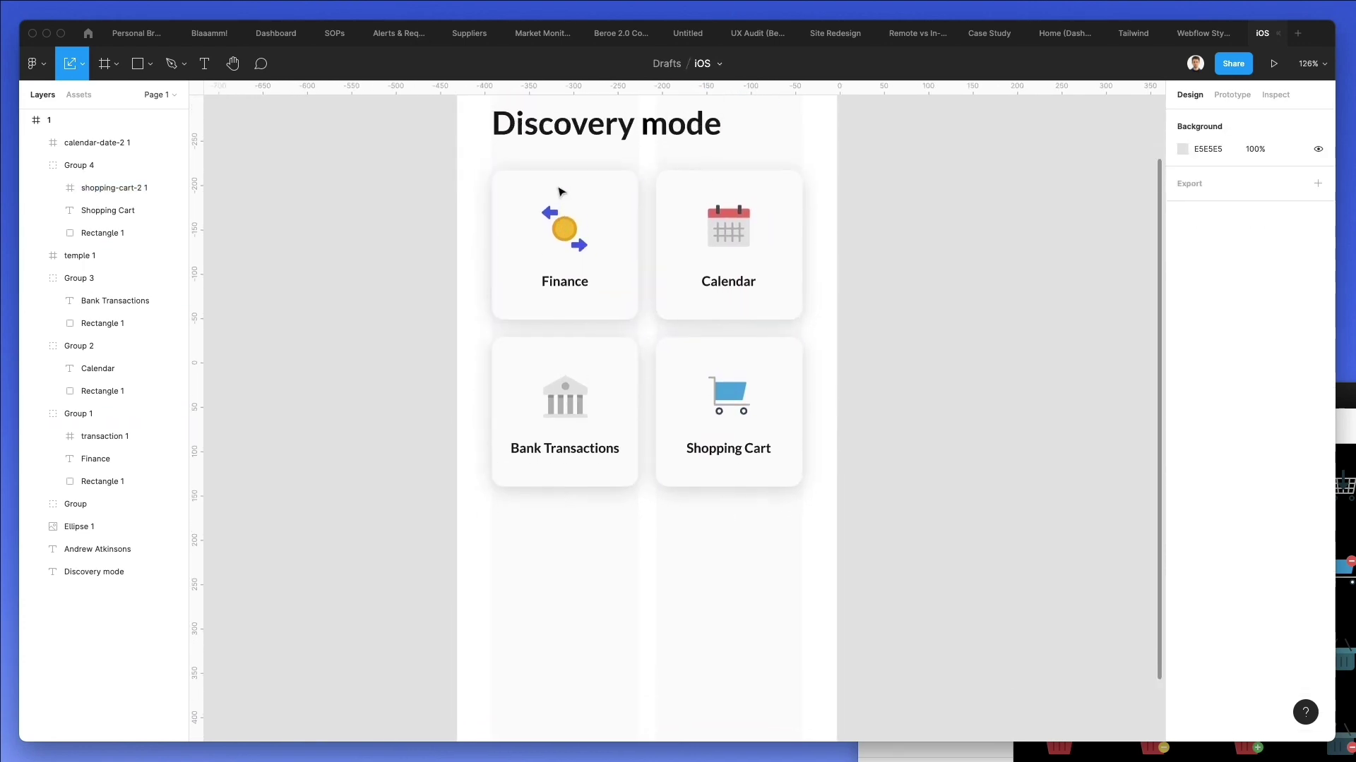
left_click(583, 141)
left_click_drag(583, 142, 579, 559)
double_click(579, 559)
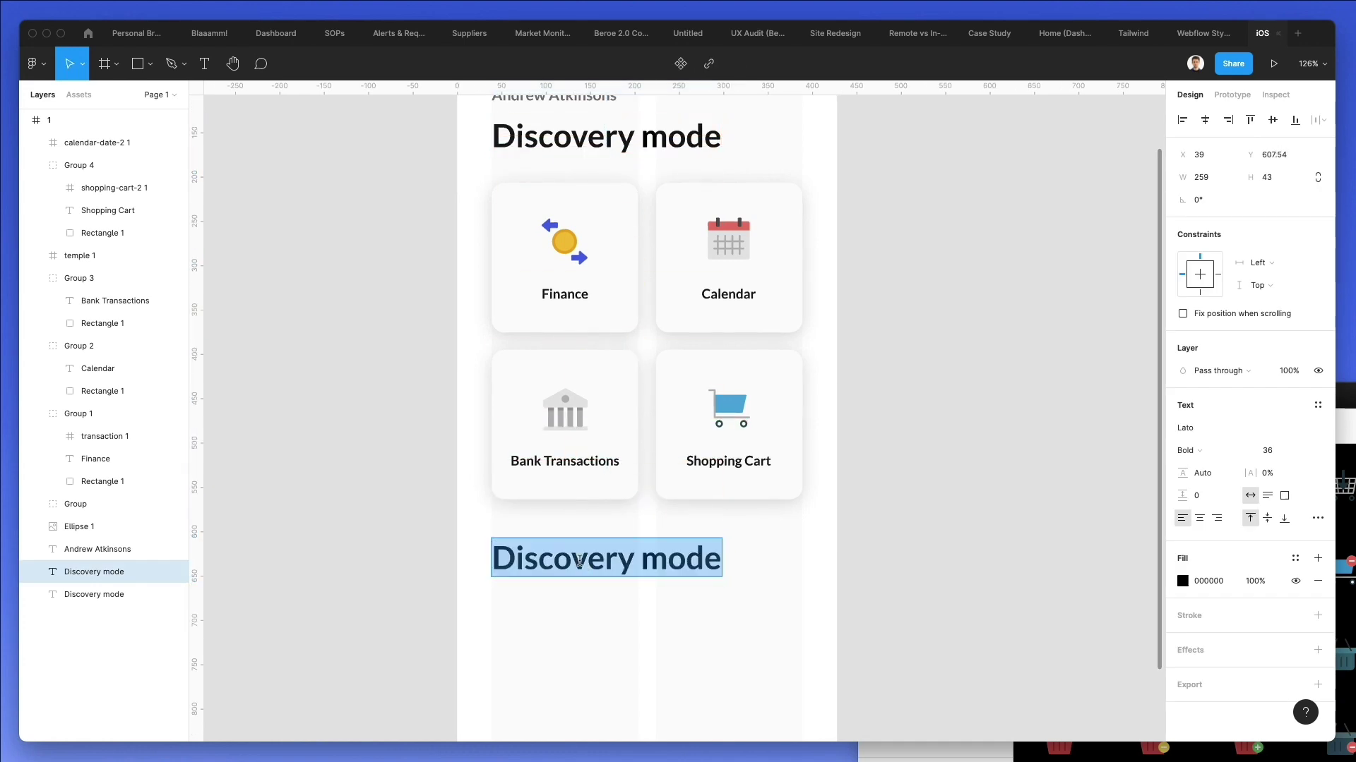
type("Top downlo")
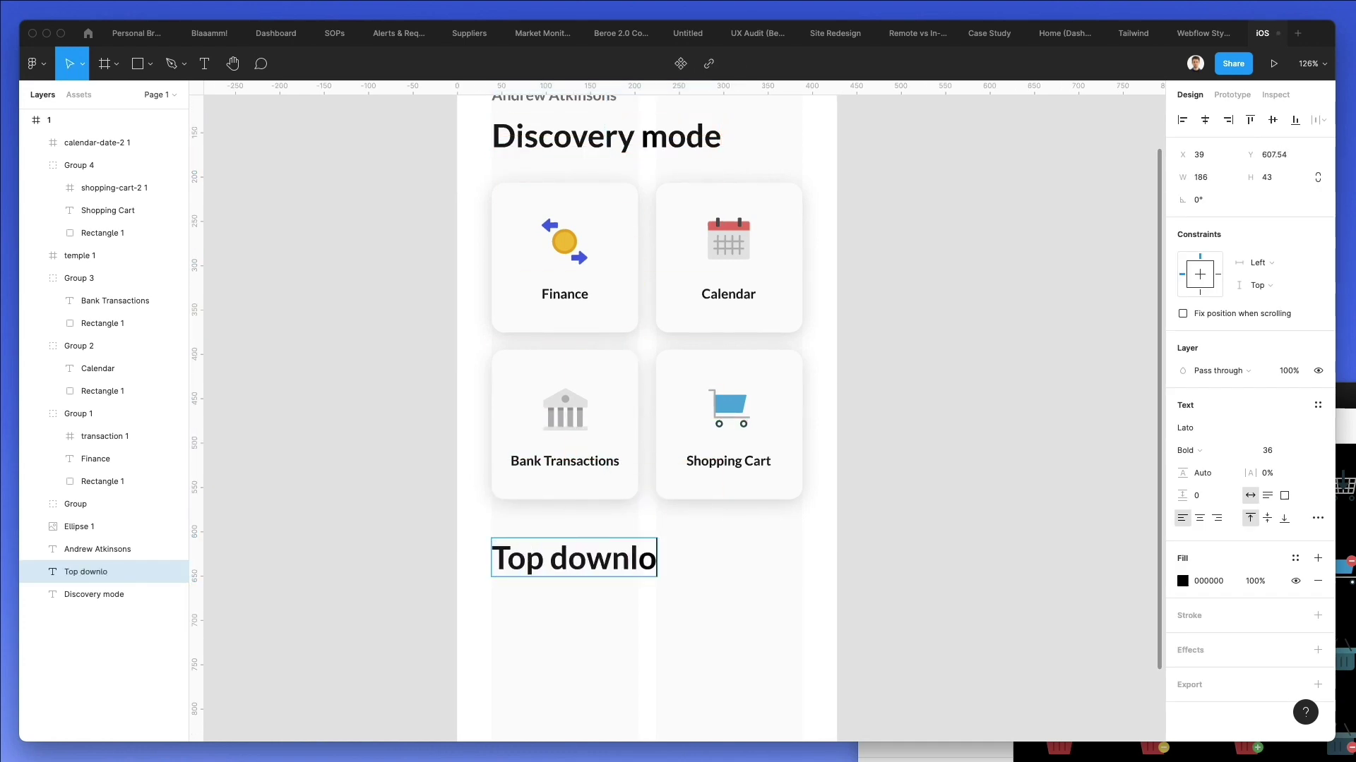
type("ads")
key("Escape")
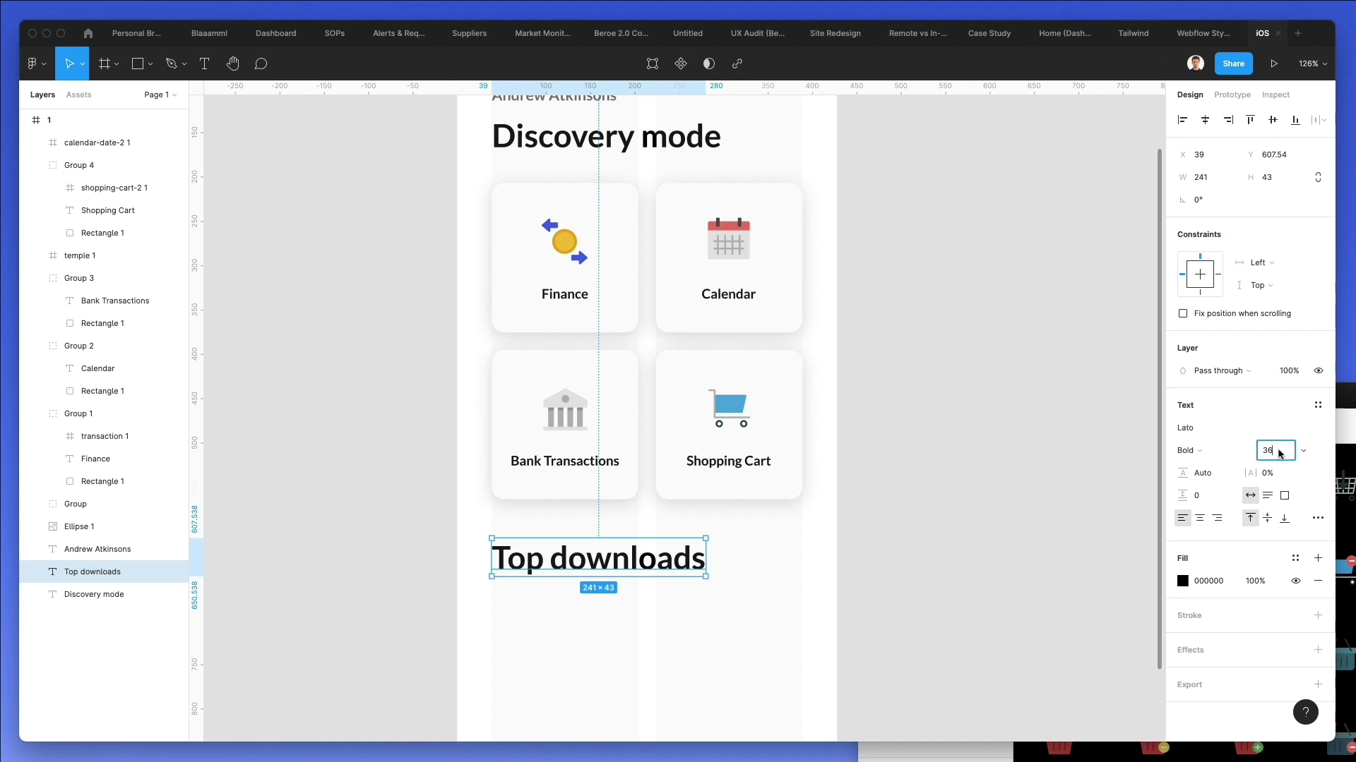
Step: Set the Top downloads heading to font size 24 and nudge it up 10 px
type("24")
key("Return")
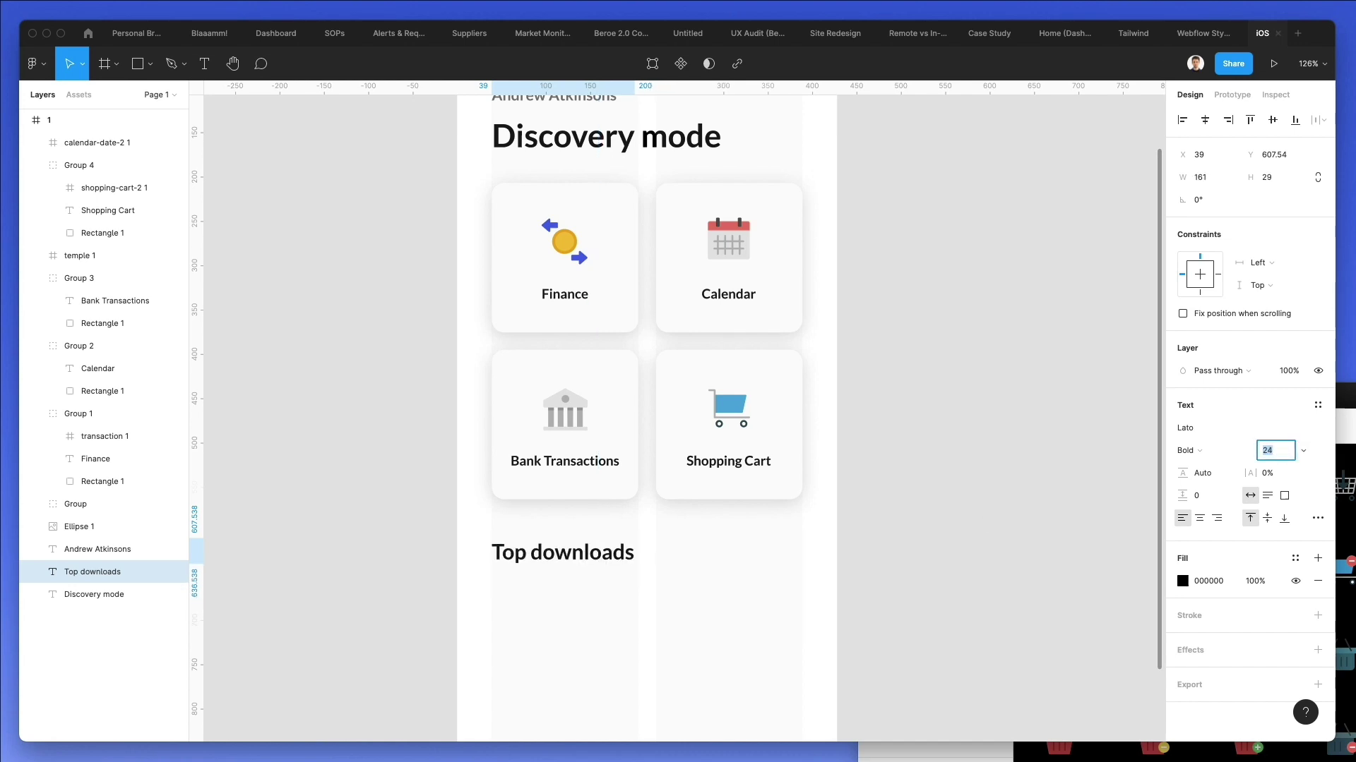
key("Escape")
key("shift+Up")
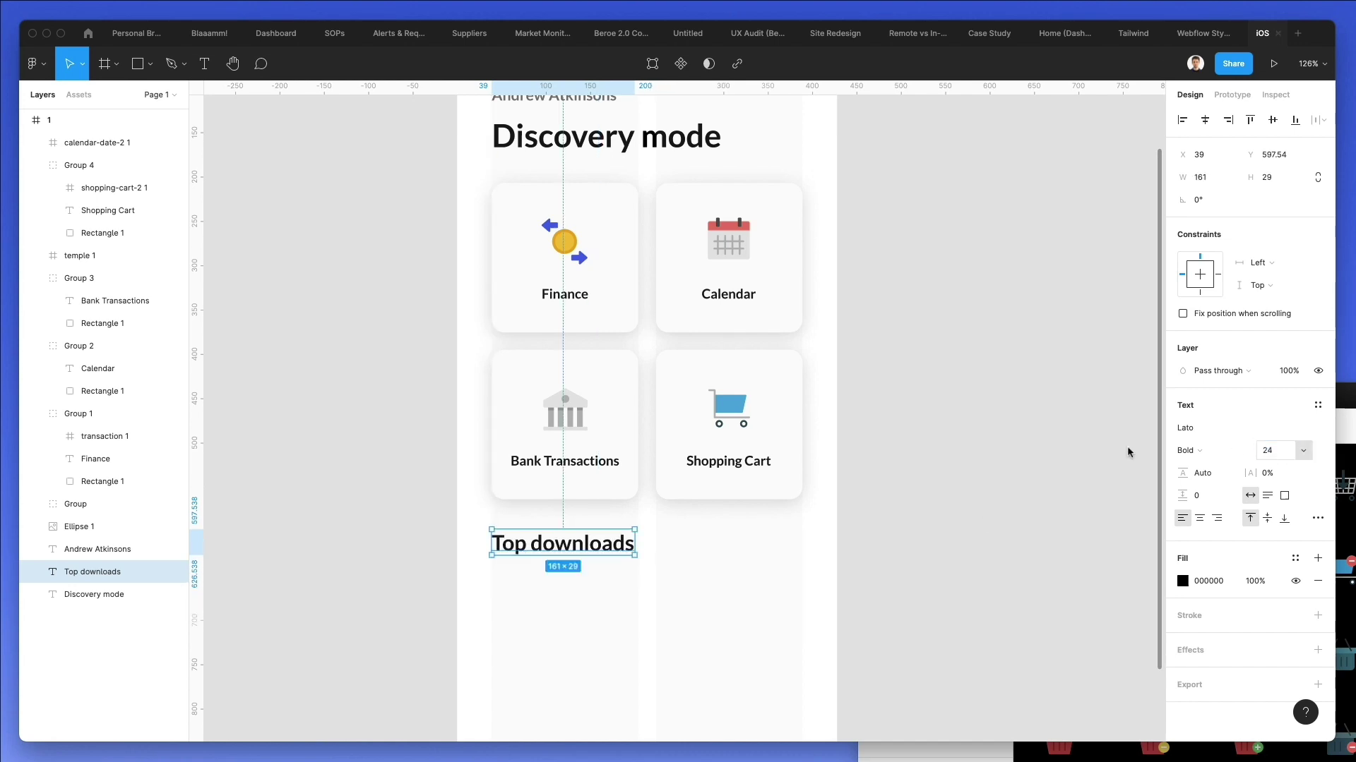
left_click(917, 483)
scroll(918, 479, "down", 3)
Step: Search Nucleo for WhatsApp, Facebook and Snapchat and stack their icons below Top downloads
key("super+Tab")
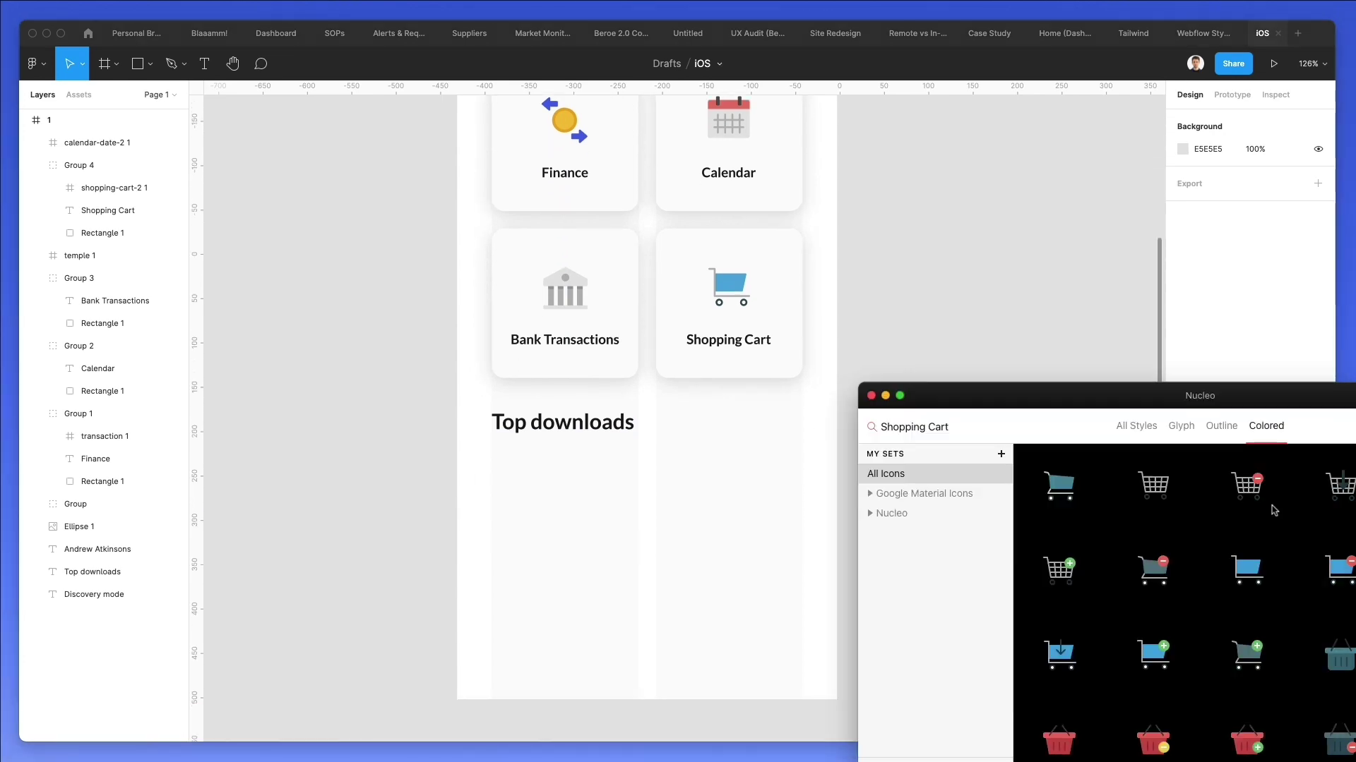
type("whatsap")
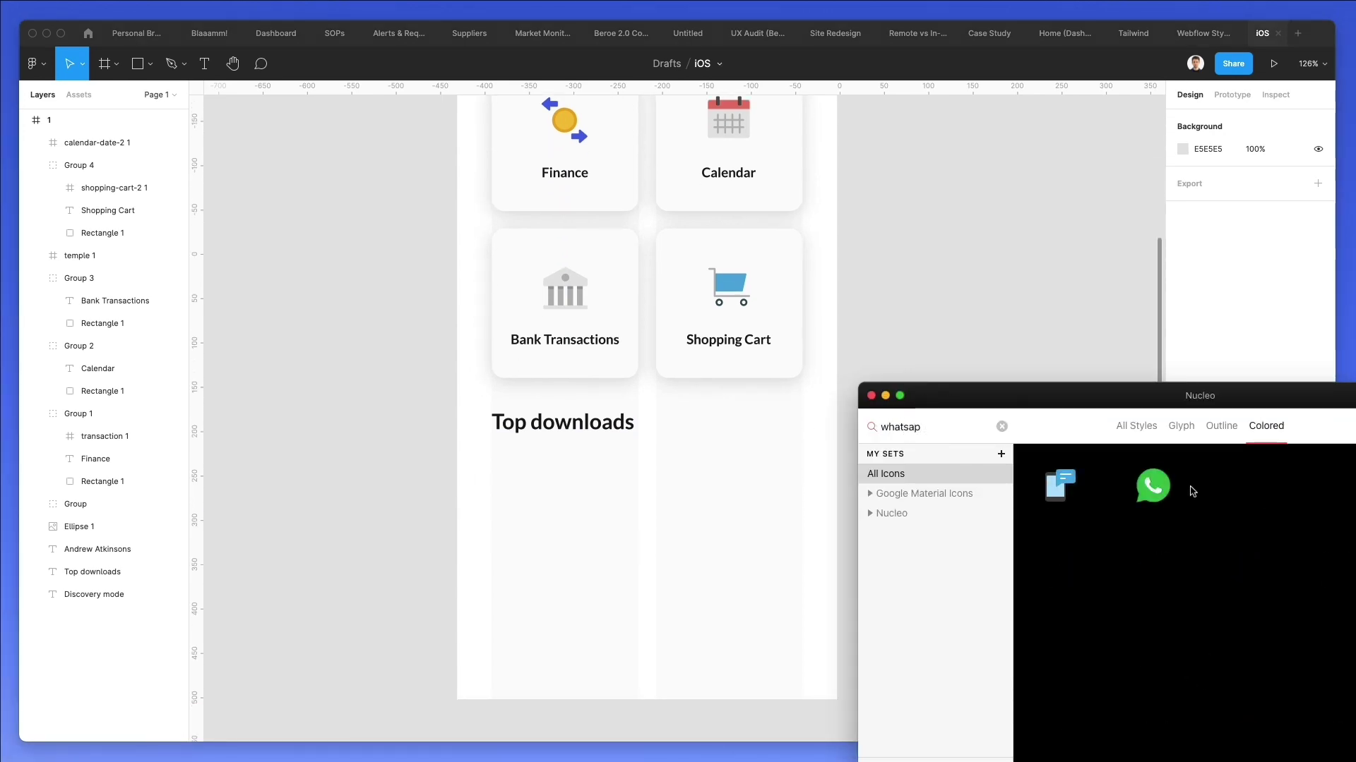
left_click_drag(1158, 487, 508, 480)
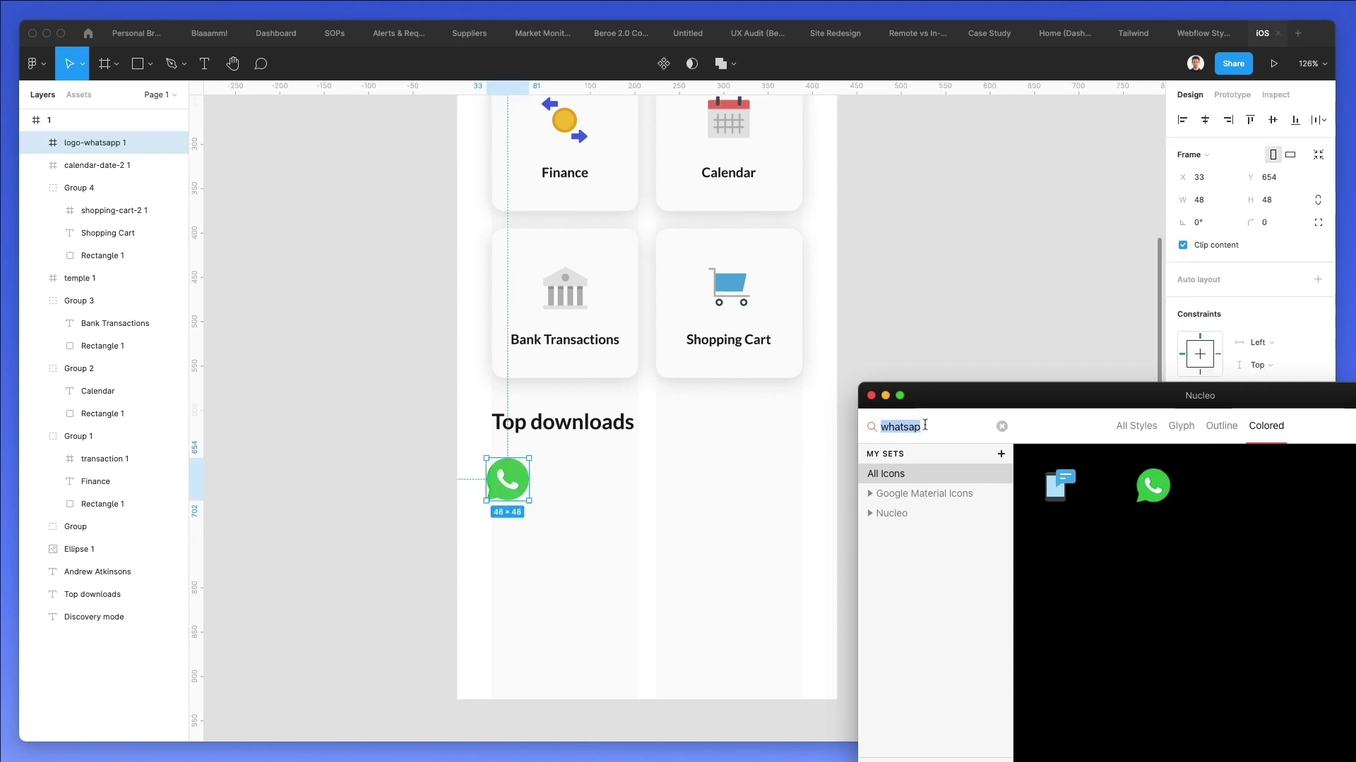
type("facebook")
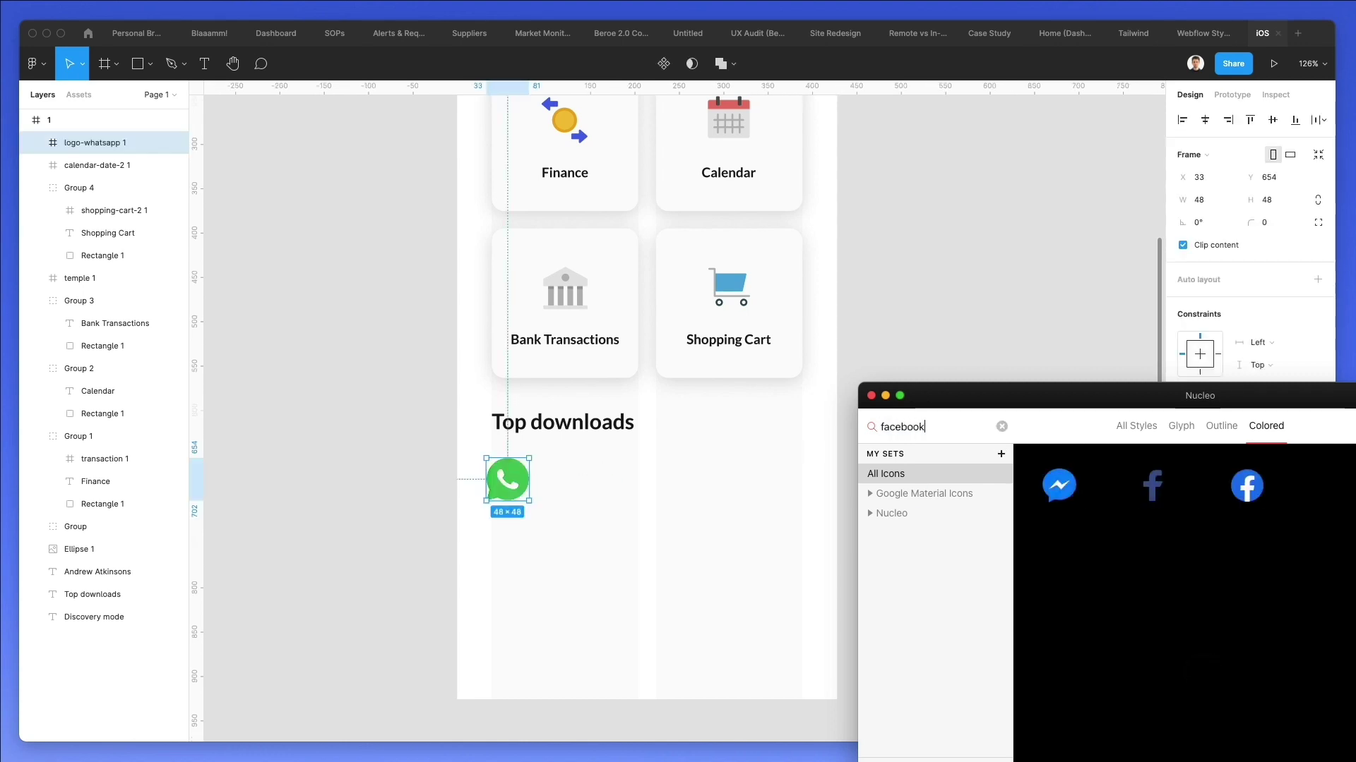
left_click_drag(1247, 486, 509, 543)
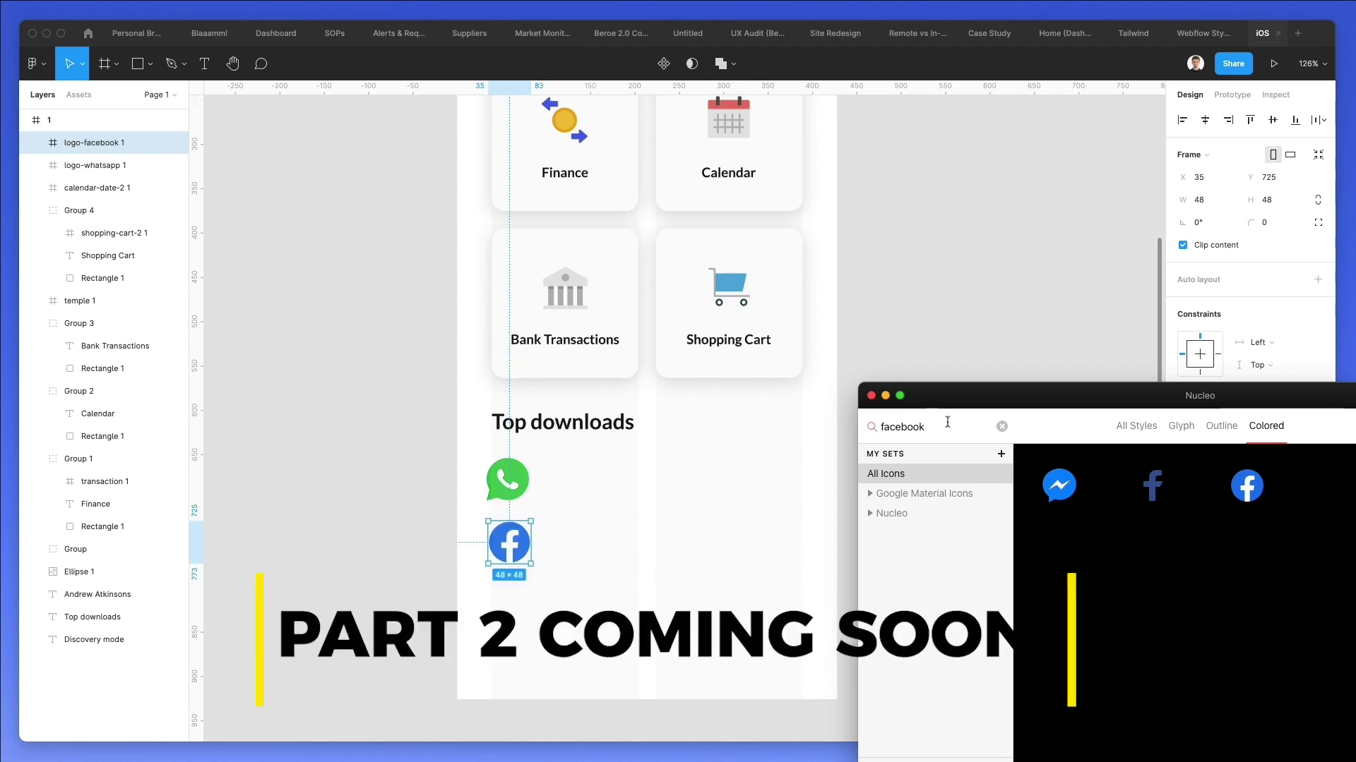
double_click(911, 426)
type("snapcha")
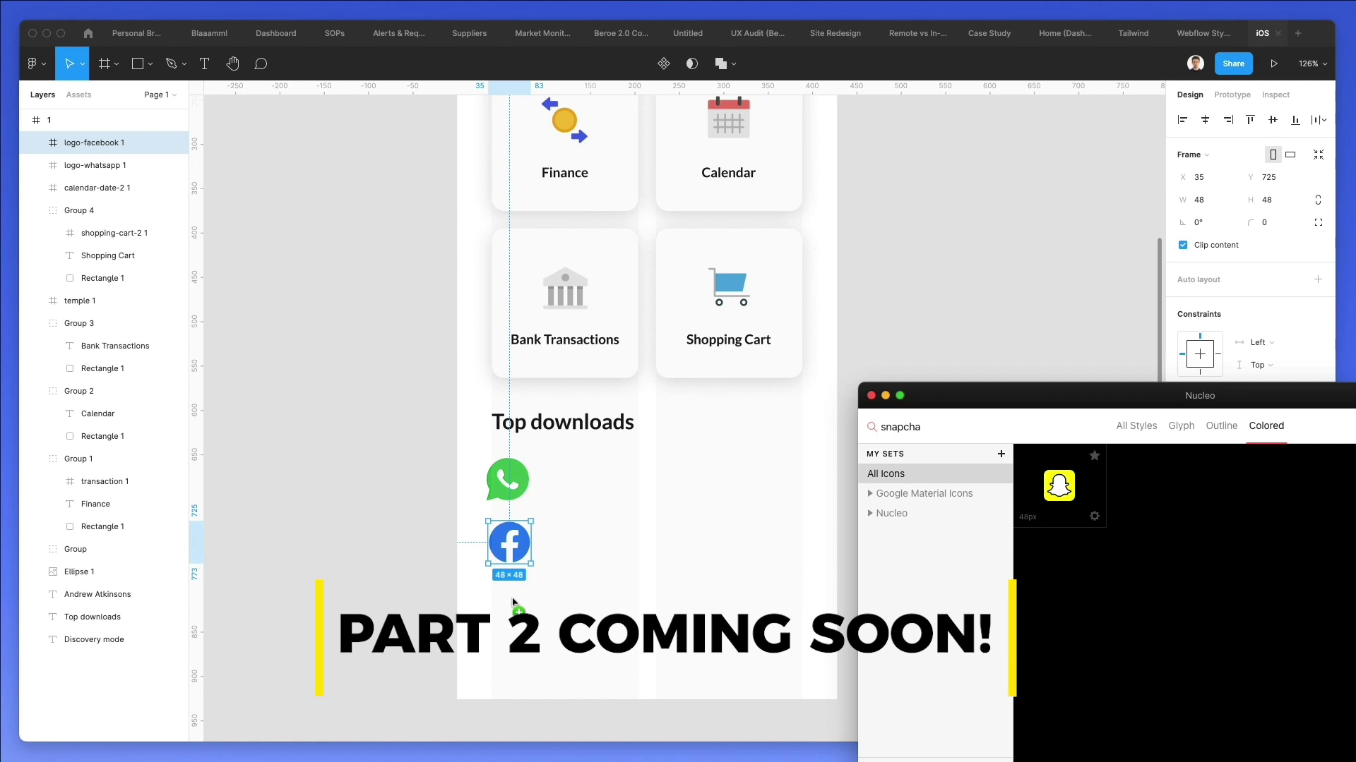
left_click_drag(514, 602, 508, 602)
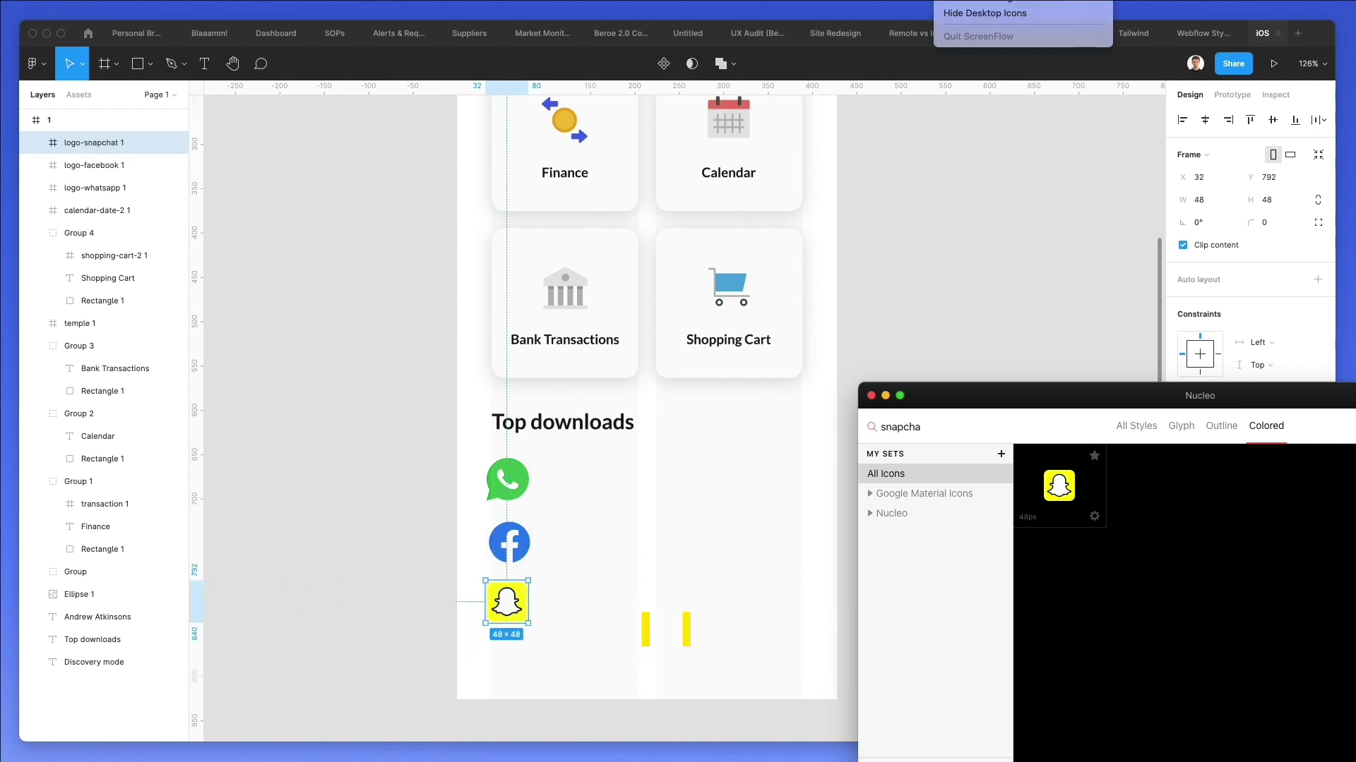